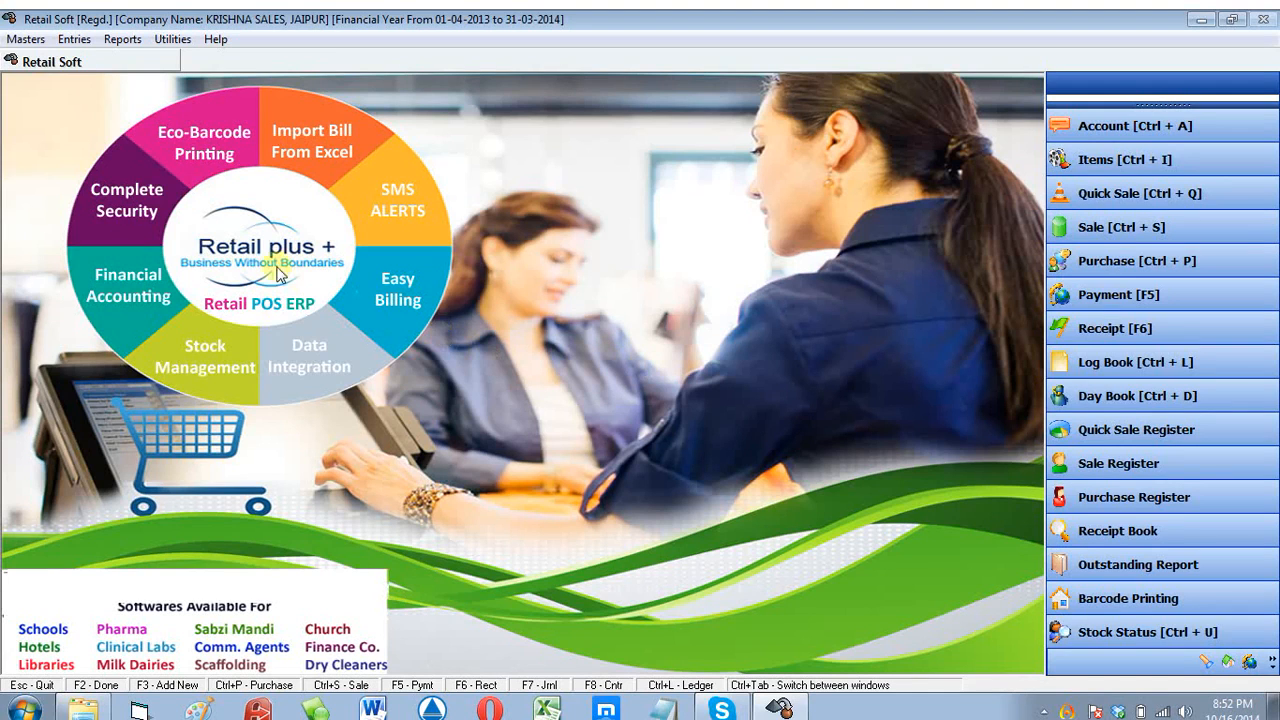
Step: Open the barcode label printing screen and list the barcodes as per Opening Stock
left_click(22, 40)
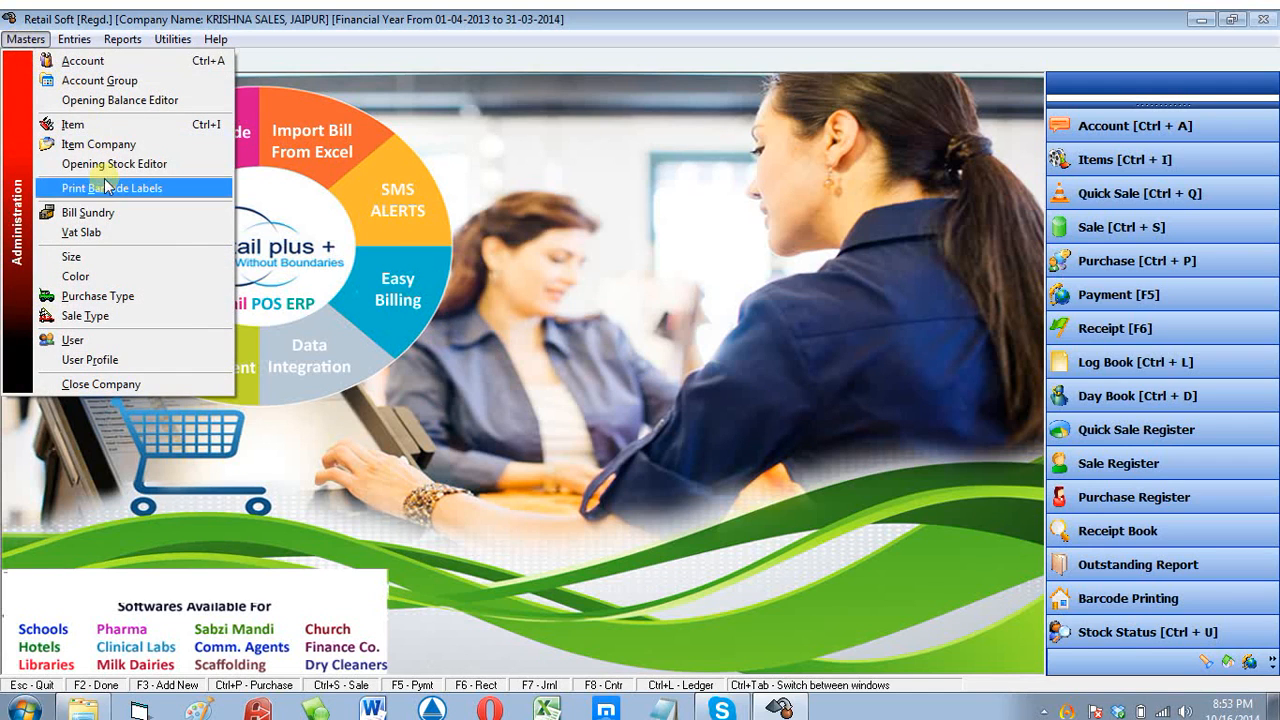
left_click(143, 188)
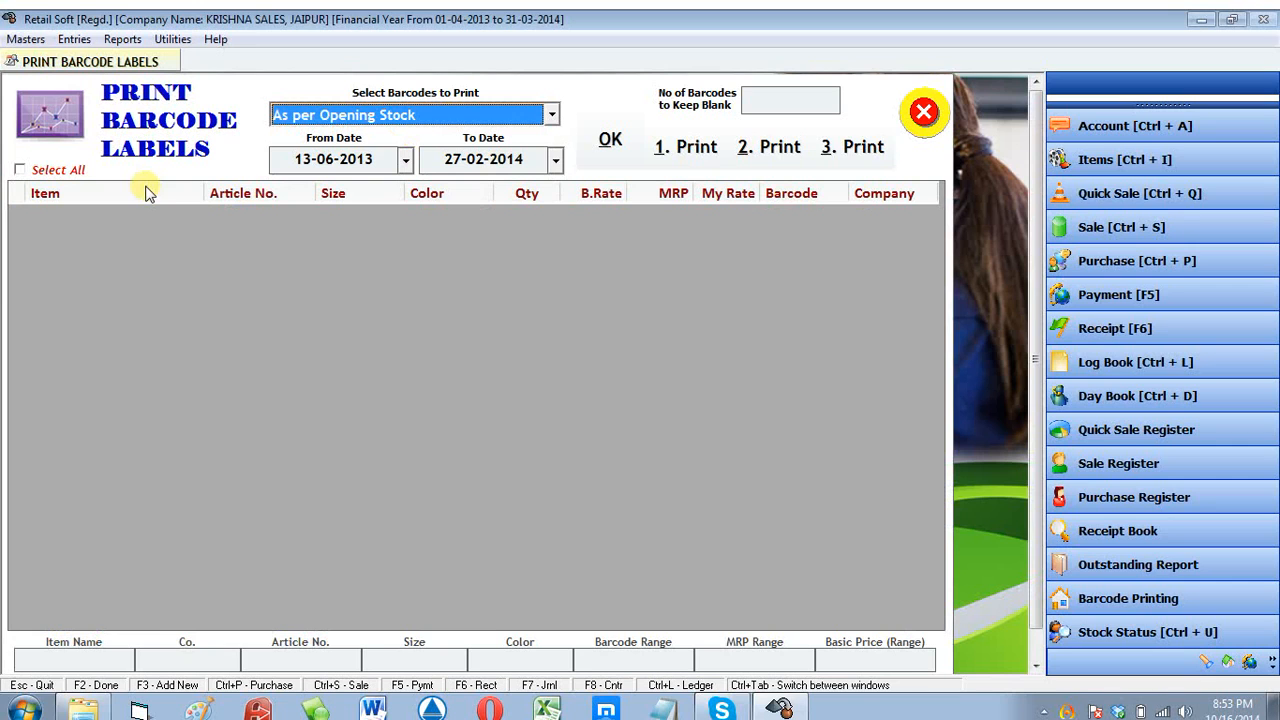
left_click(610, 139)
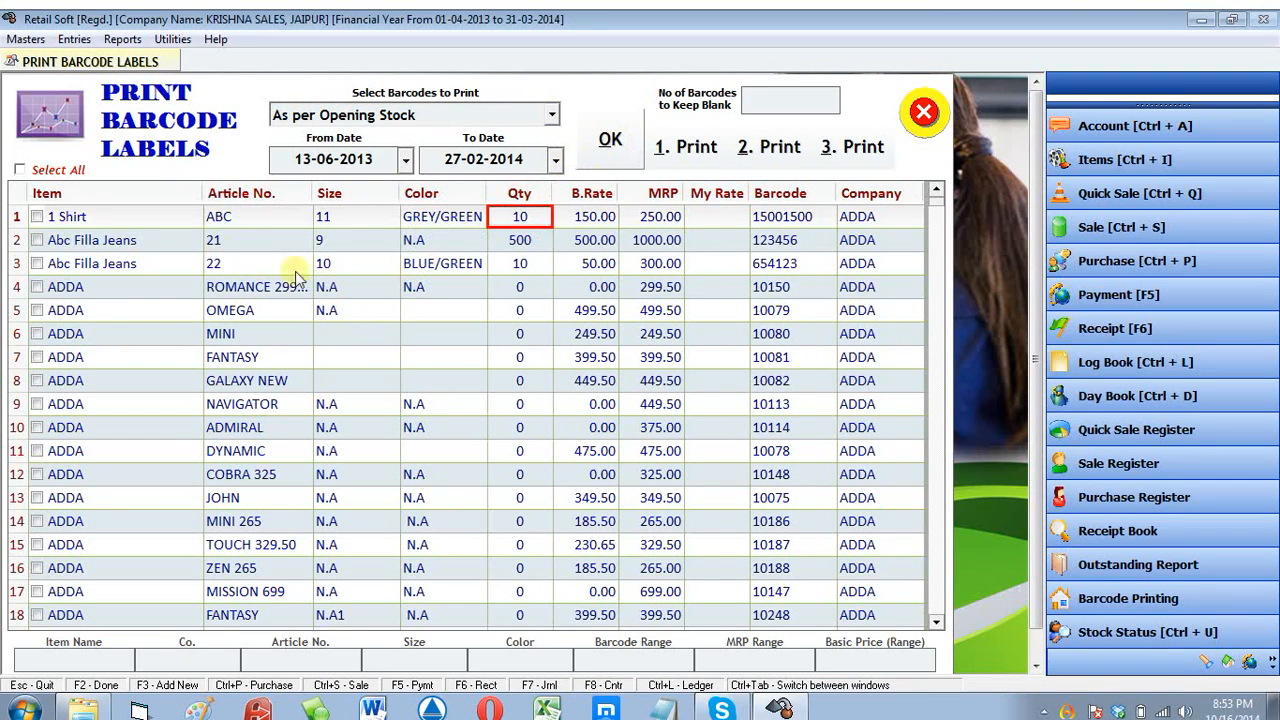
Step: Select the 1 Shirt item and the Abc Filla Jeans item with article number 22 for label printing
left_click(37, 217)
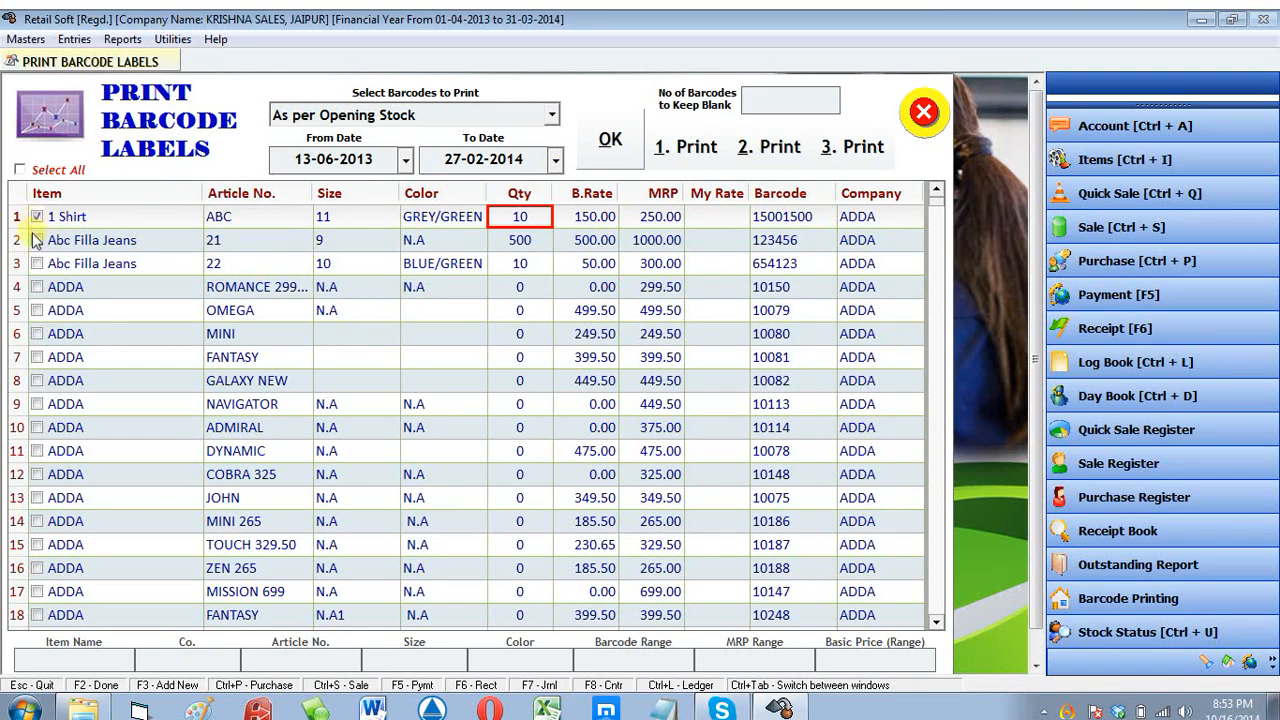
left_click(37, 264)
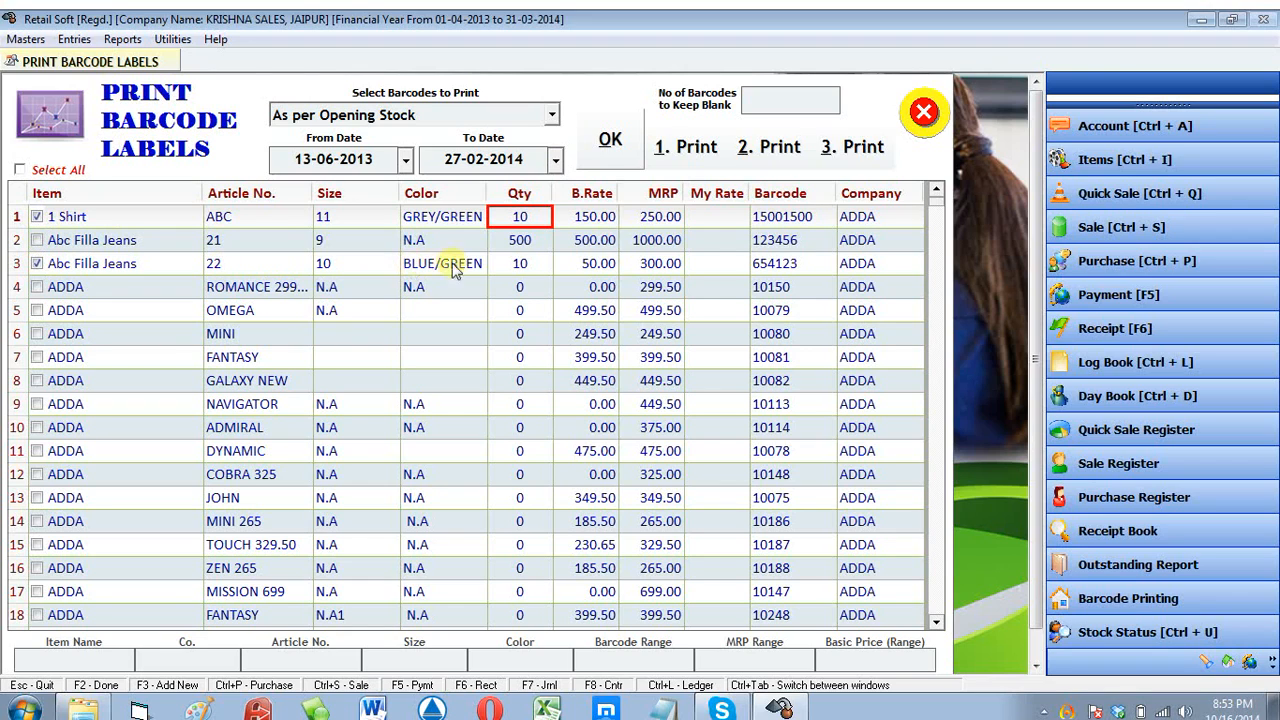
left_click(535, 265)
left_click(530, 218)
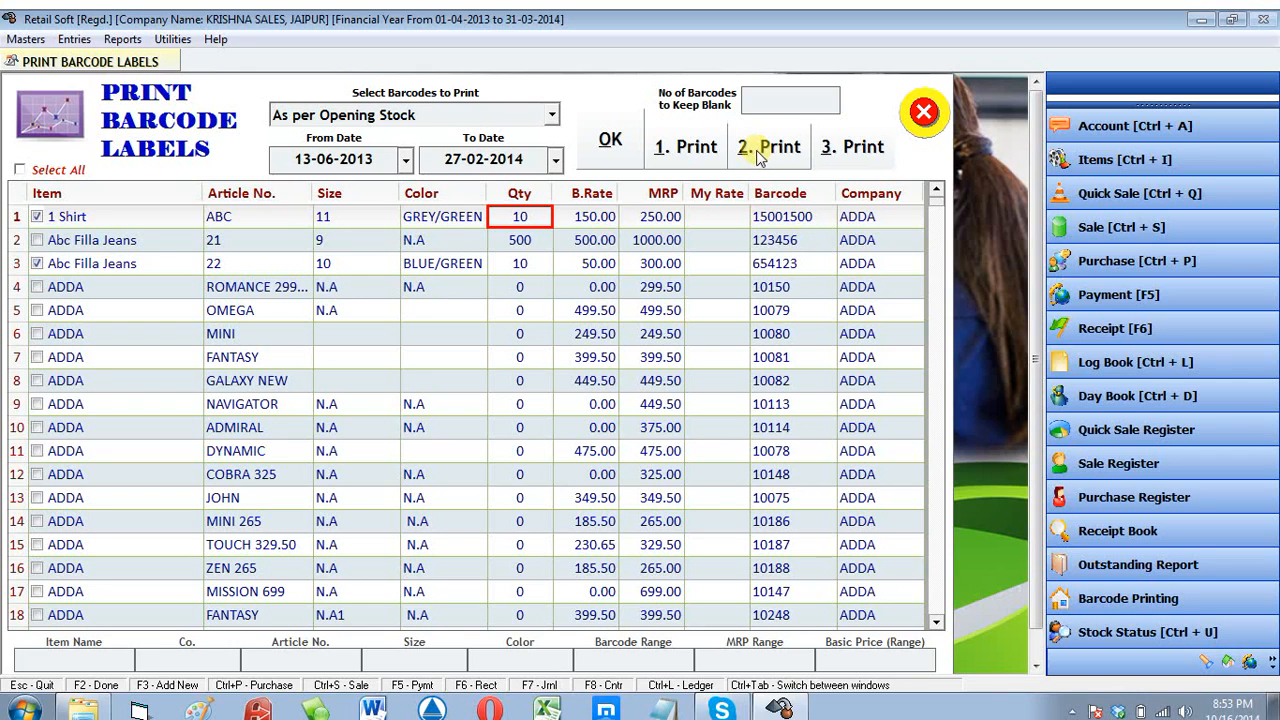
Step: Preview the selected labels in print formats 1 and 2, enlarging the second to 200%, and close the label screen
left_click(690, 162)
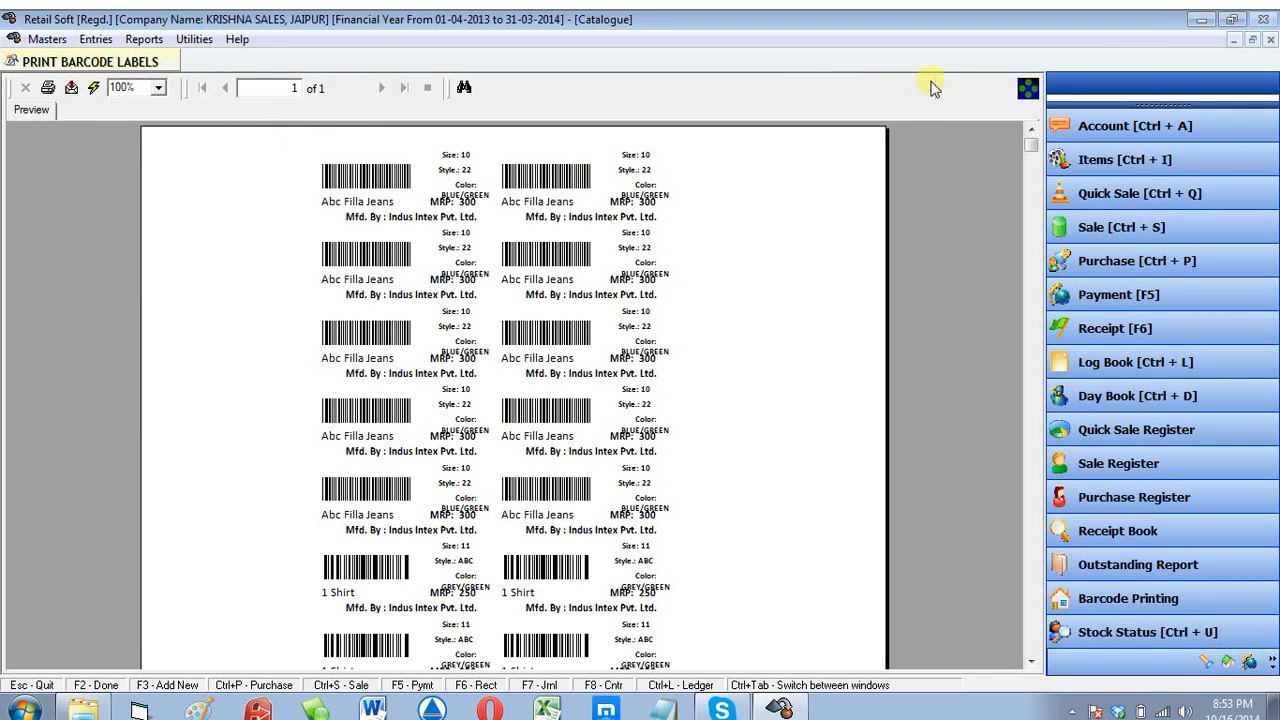
left_click(1269, 40)
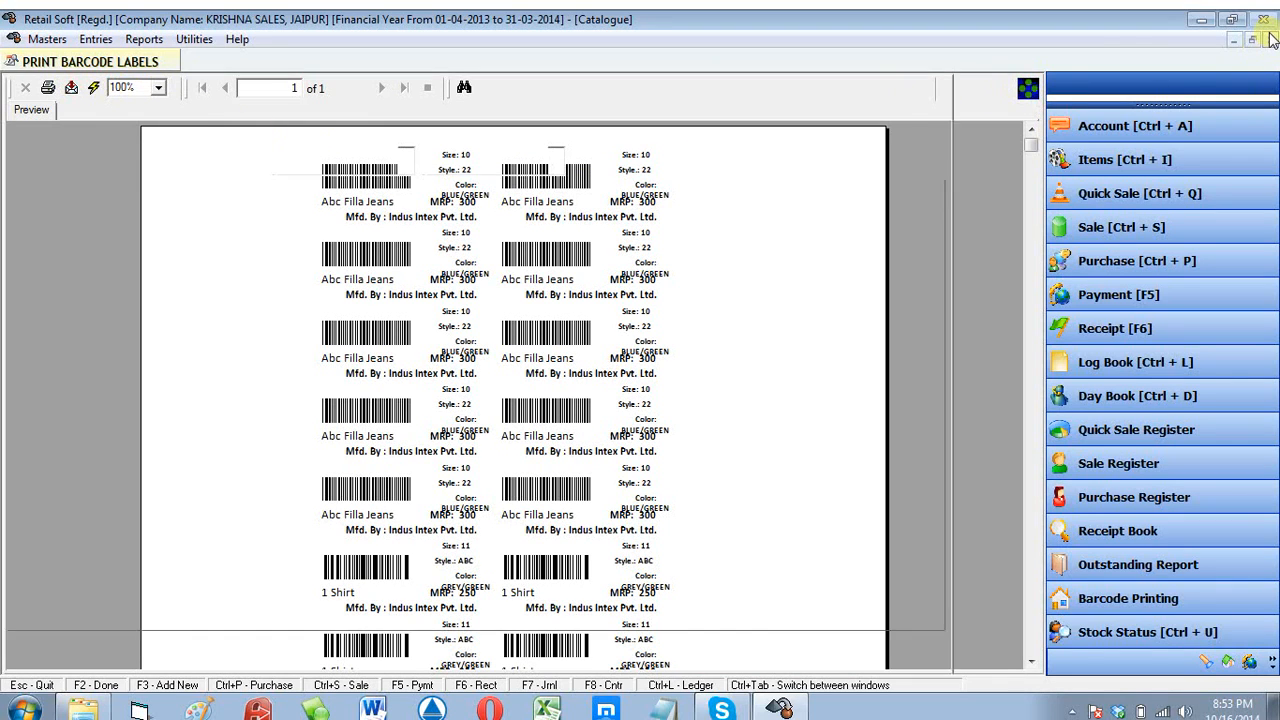
left_click(766, 148)
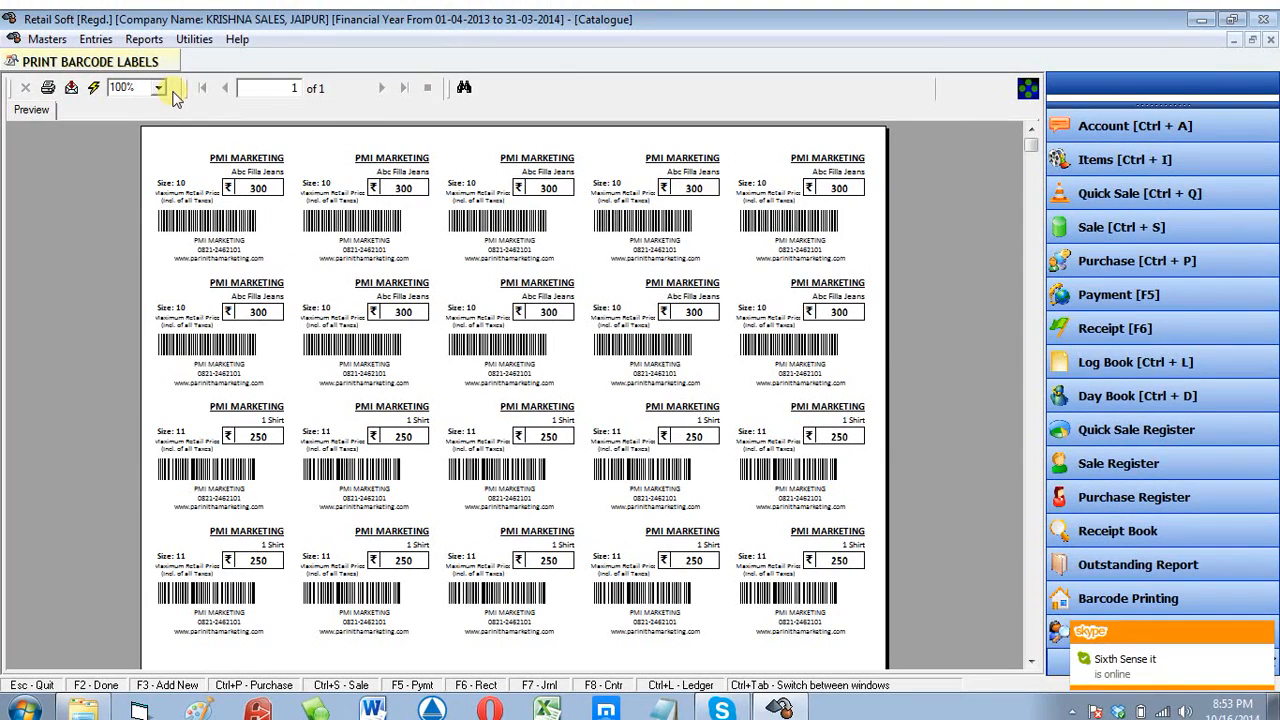
left_click(158, 88)
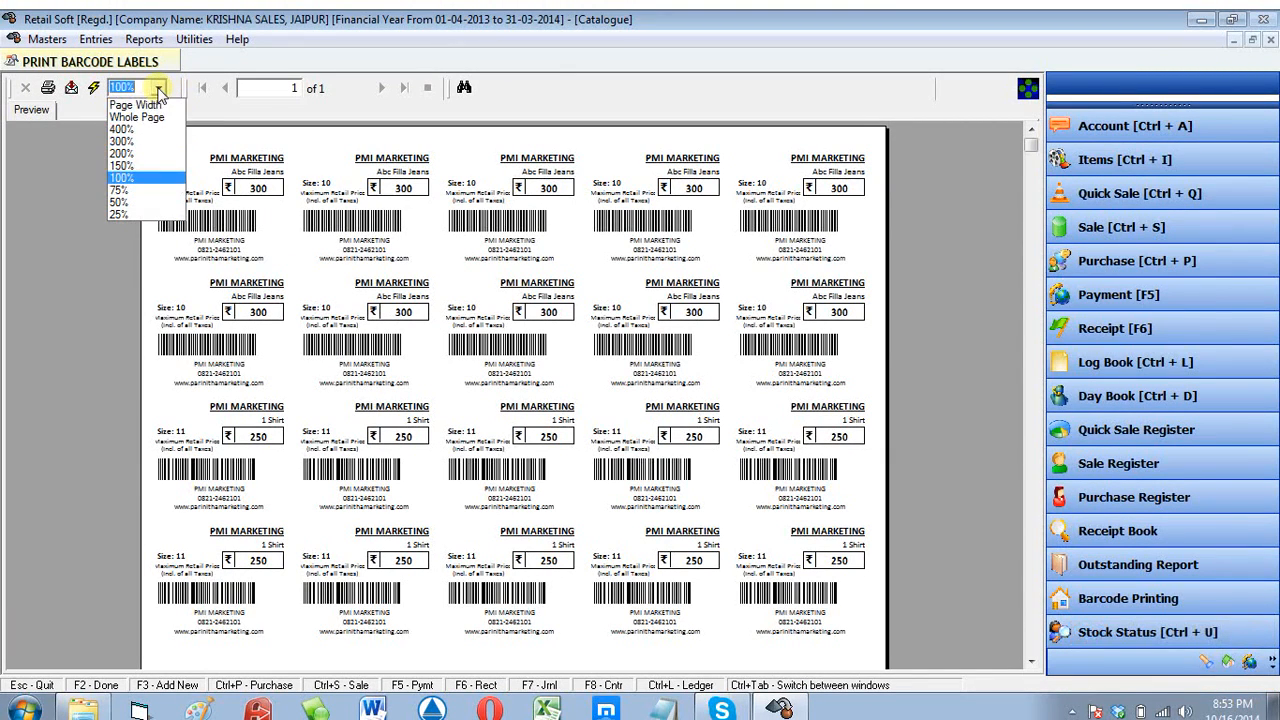
left_click(138, 152)
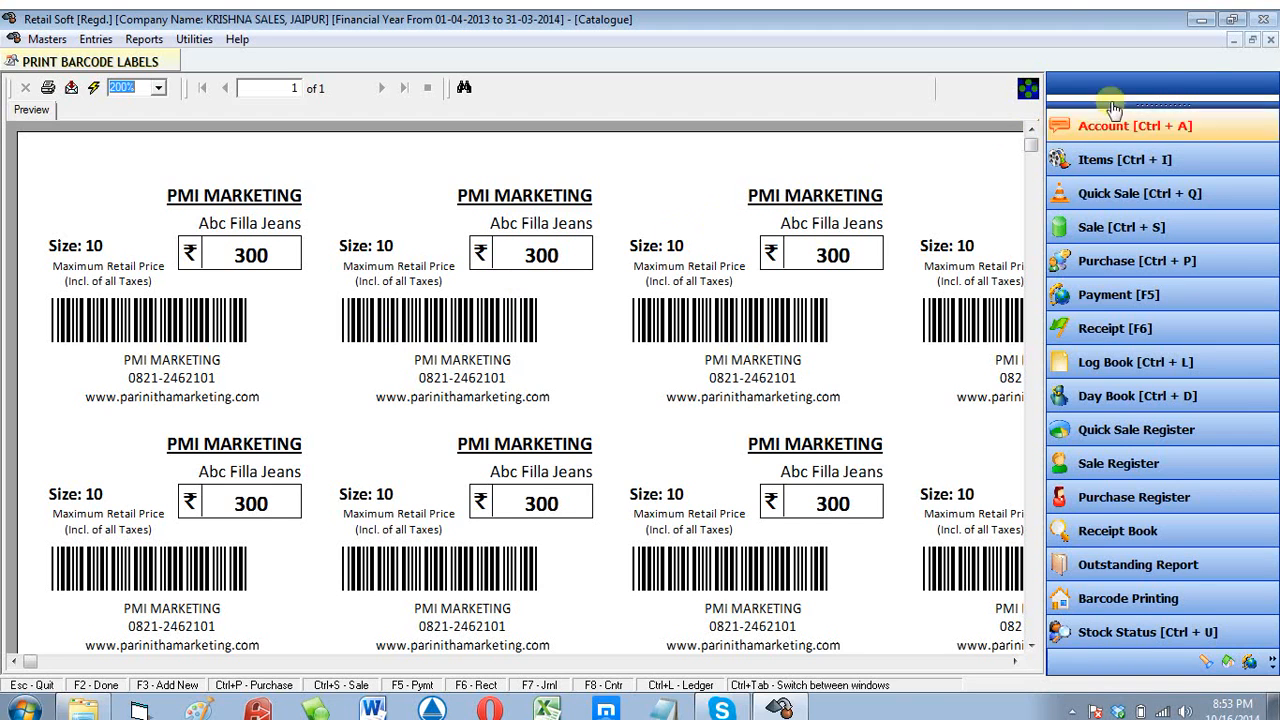
left_click(1272, 43)
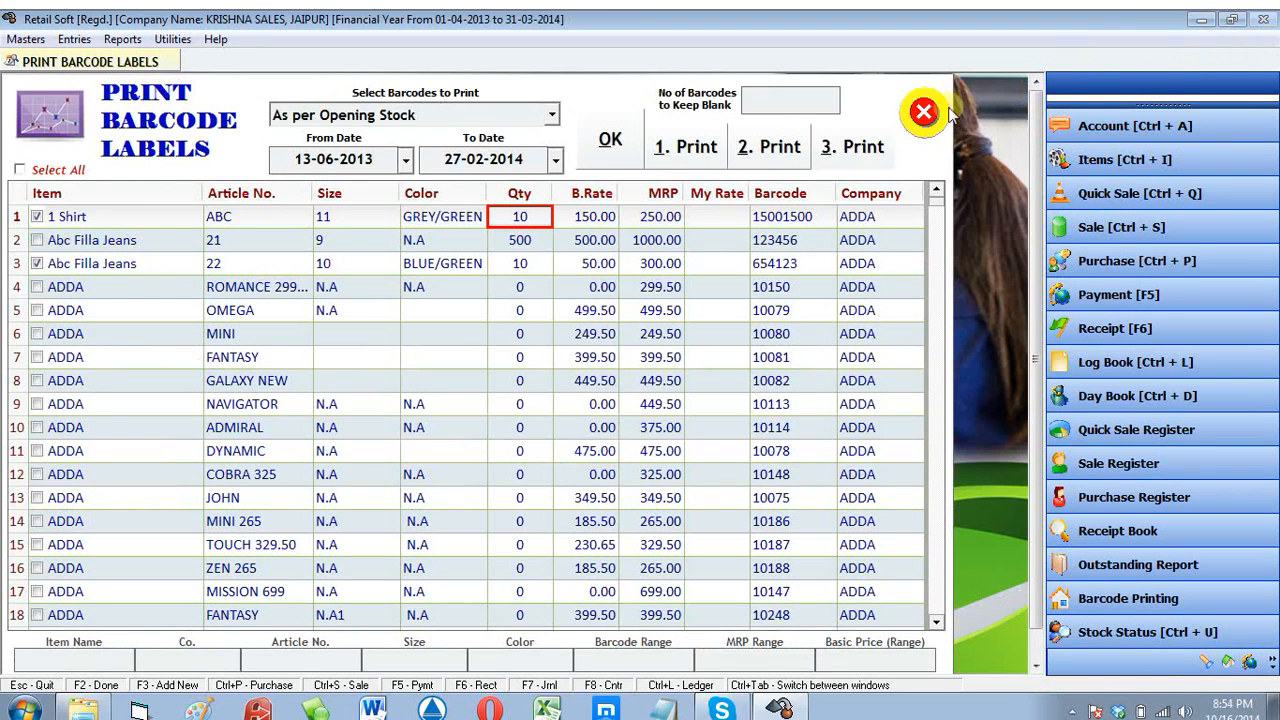
left_click(905, 125)
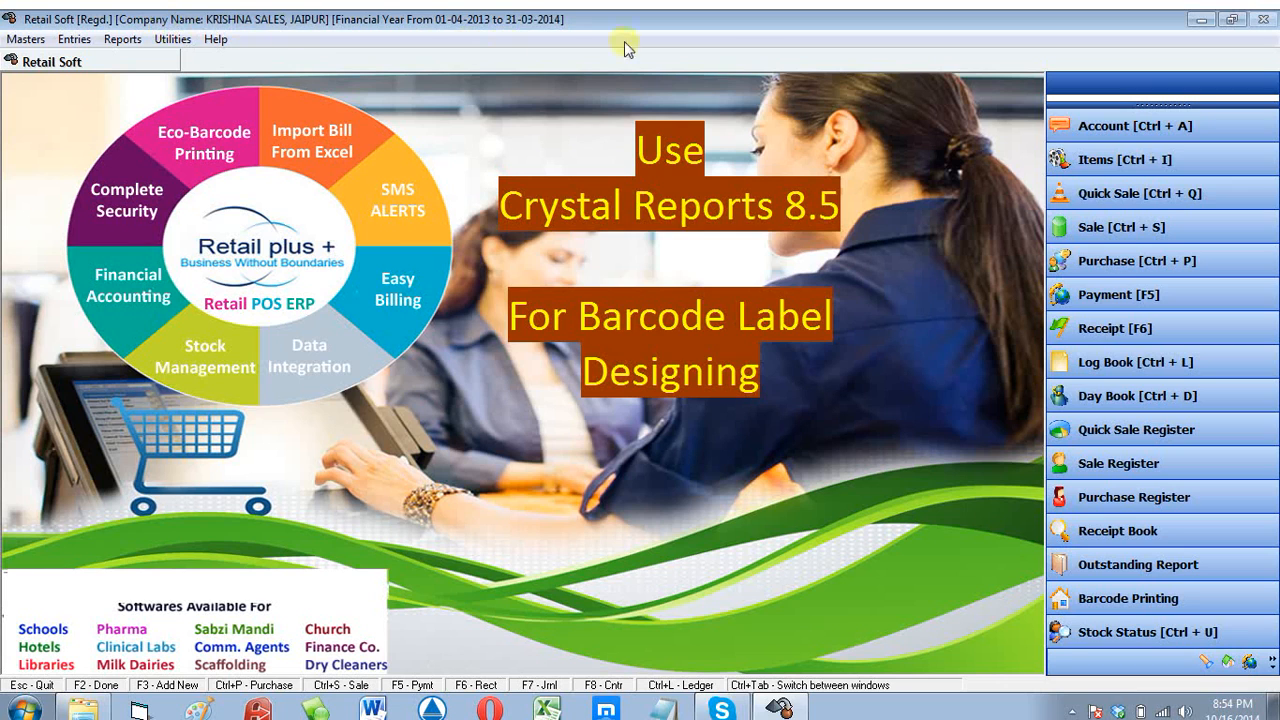
Step: Open the file location of the Retail Soft desktop shortcut and go into its Report folder
left_click(1201, 19)
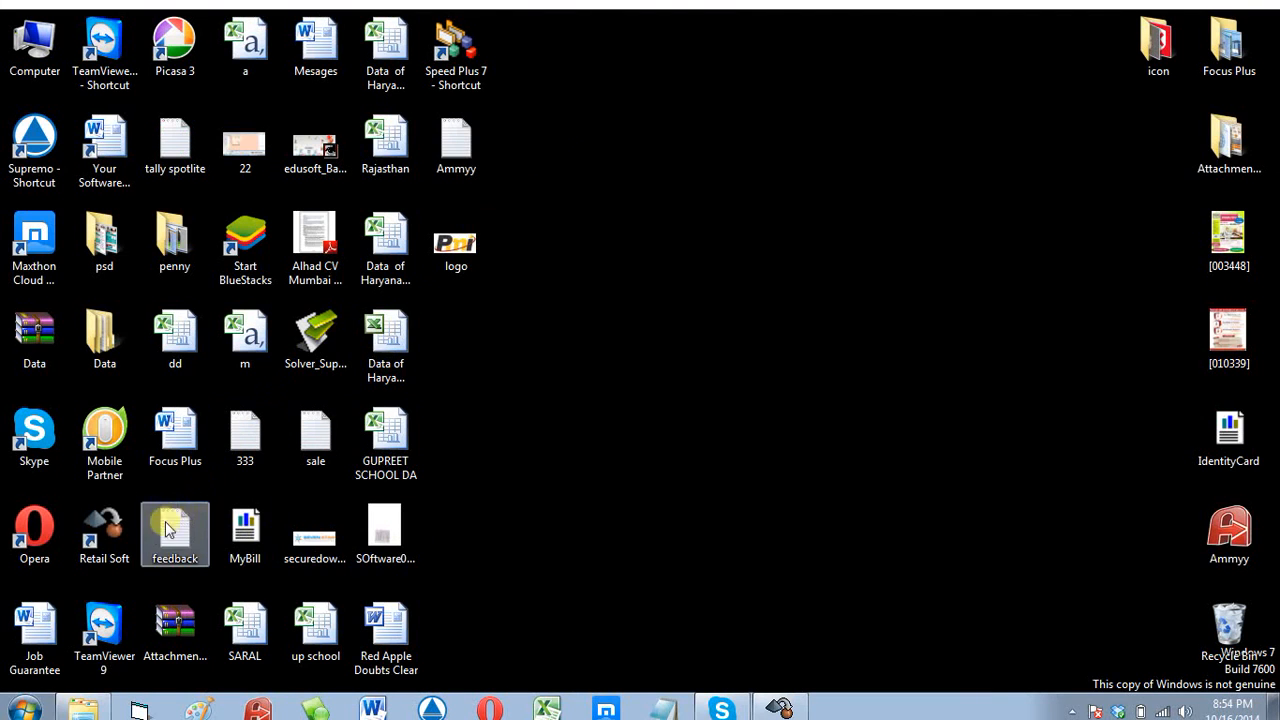
left_click(118, 530)
right_click(127, 527)
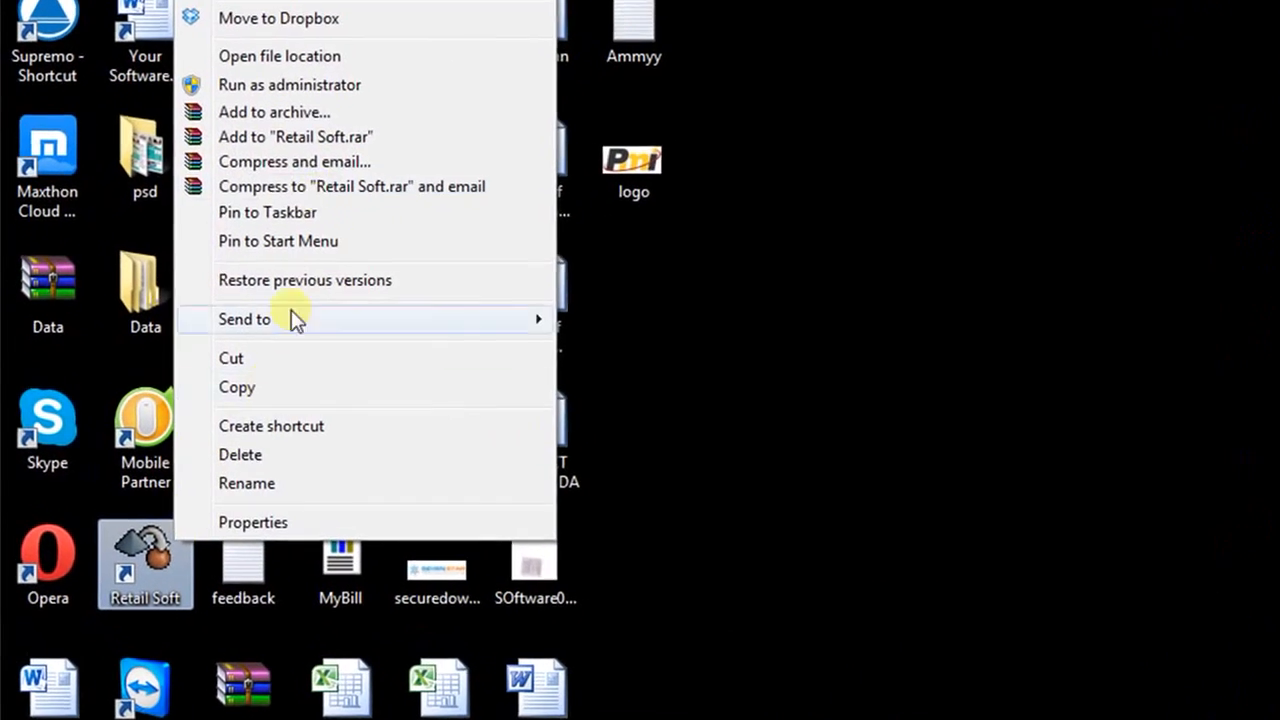
left_click(377, 47)
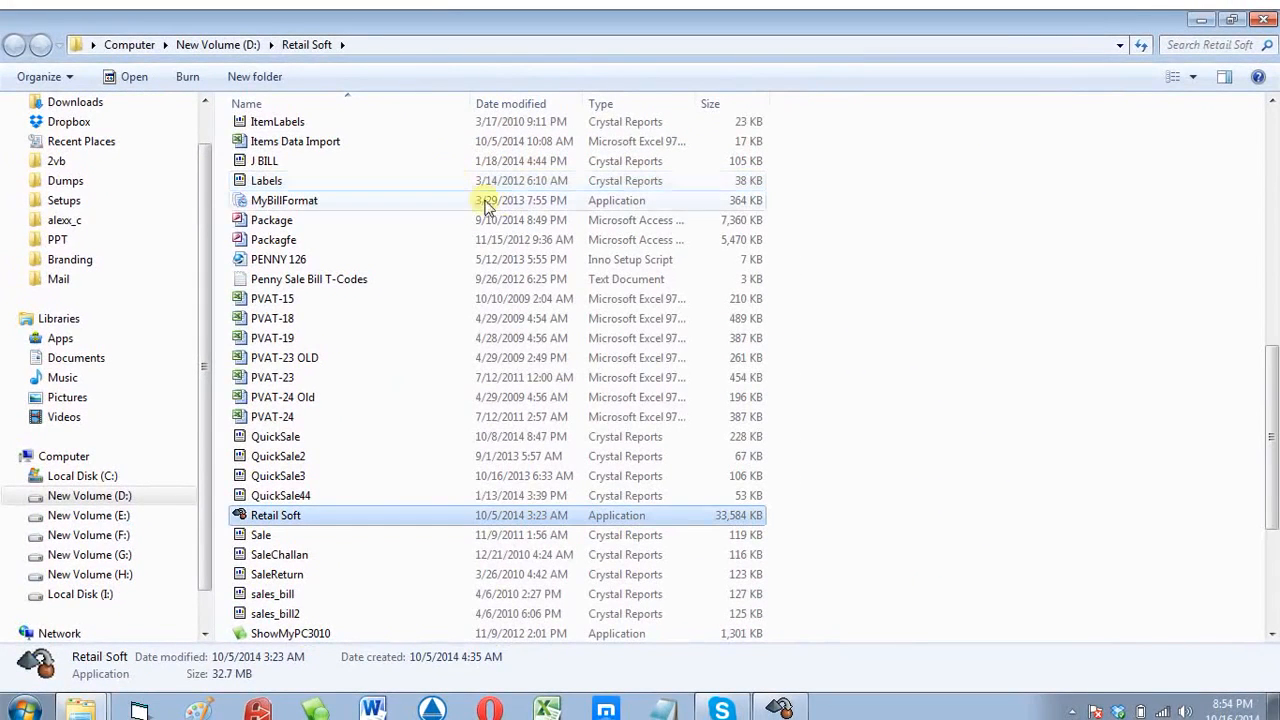
left_click(928, 371)
key("Home")
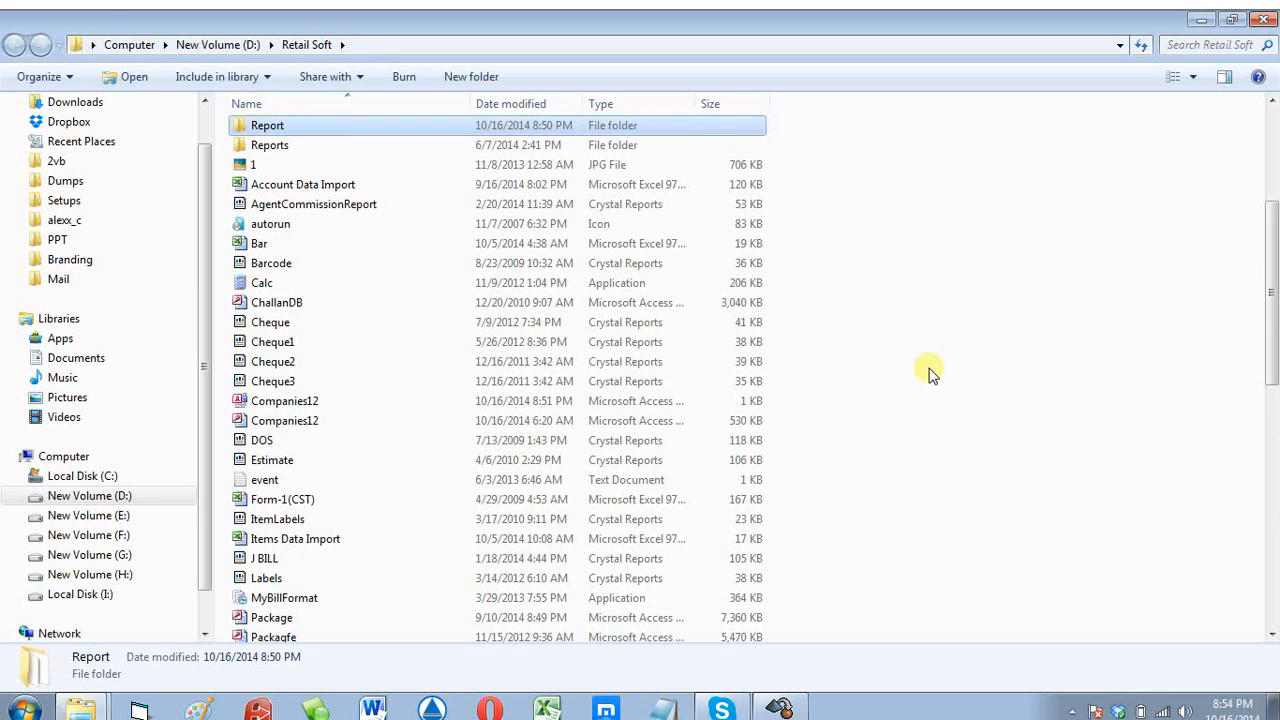
key("Return")
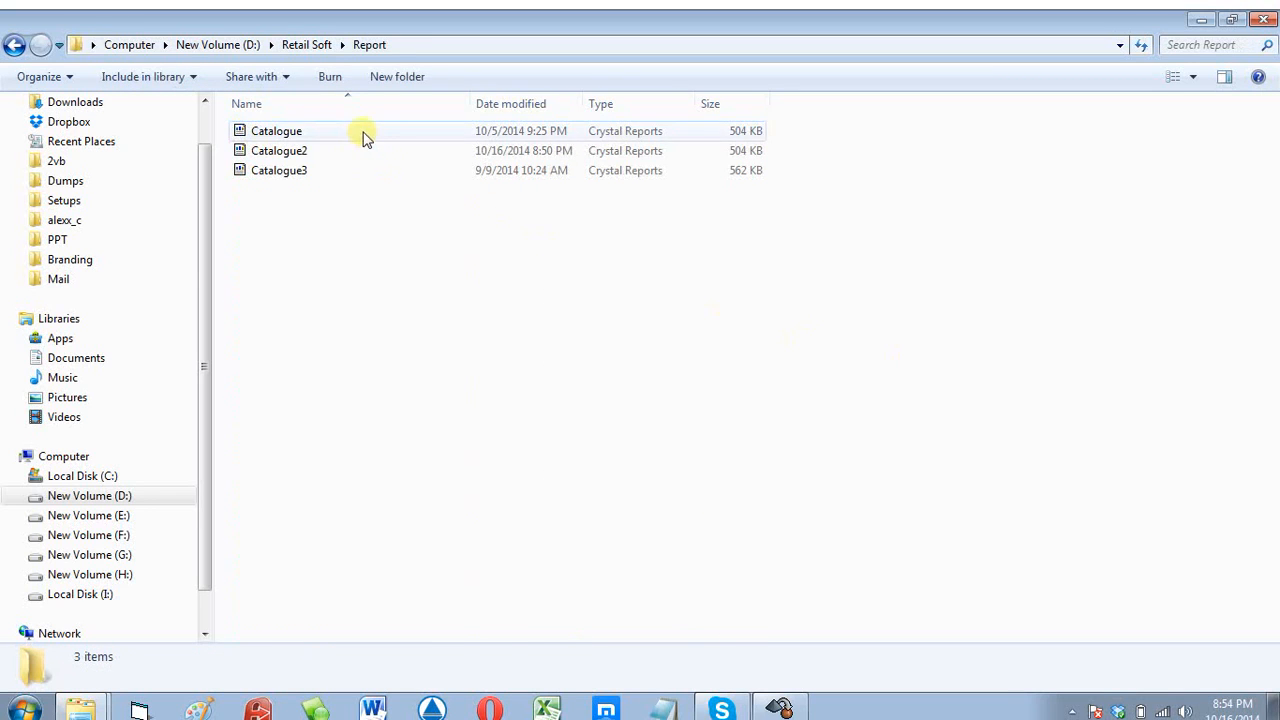
Step: Open the Catalogue2 report file from the Report folder in Crystal Reports
left_click(365, 138)
left_click(361, 154)
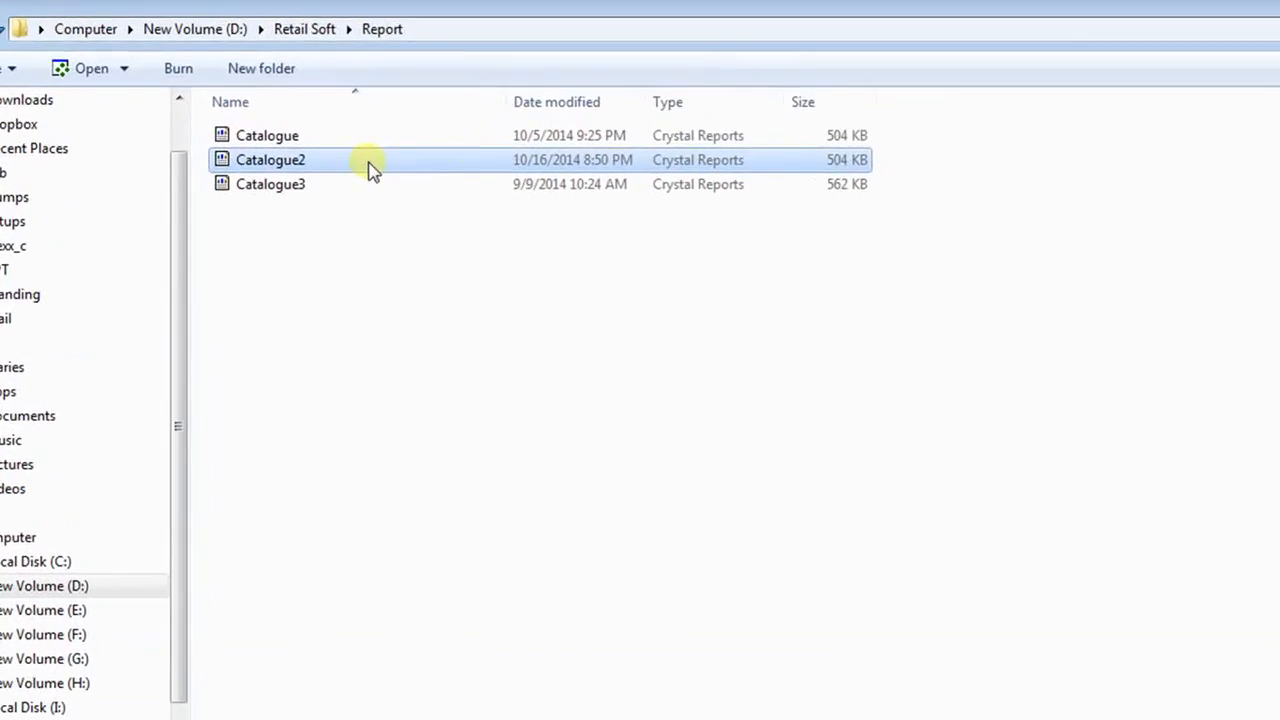
left_click(432, 141)
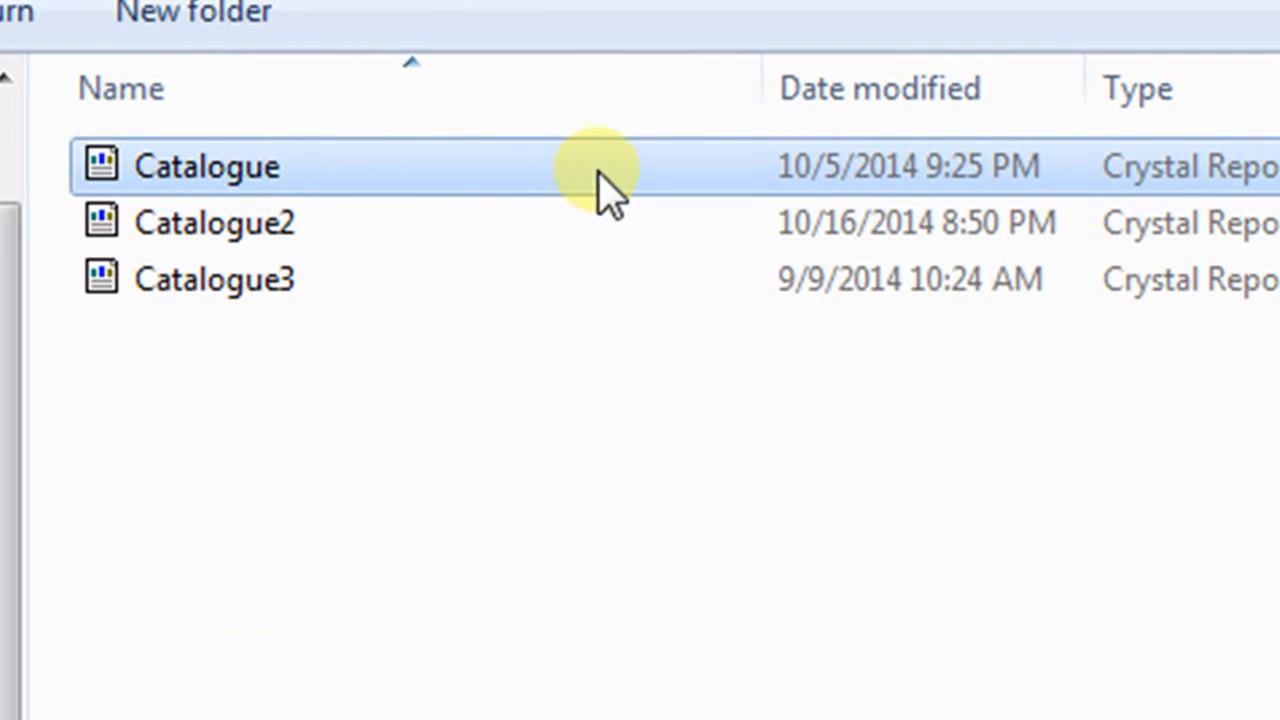
double_click(427, 168)
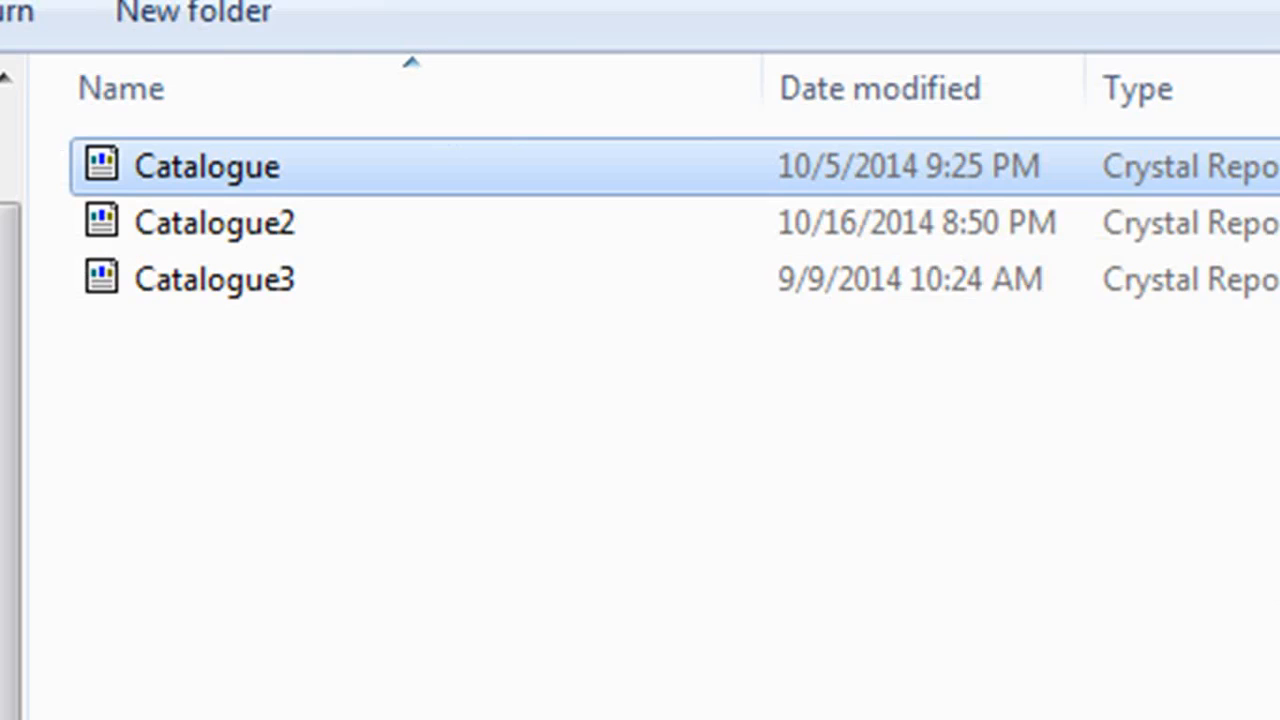
left_click(500, 232)
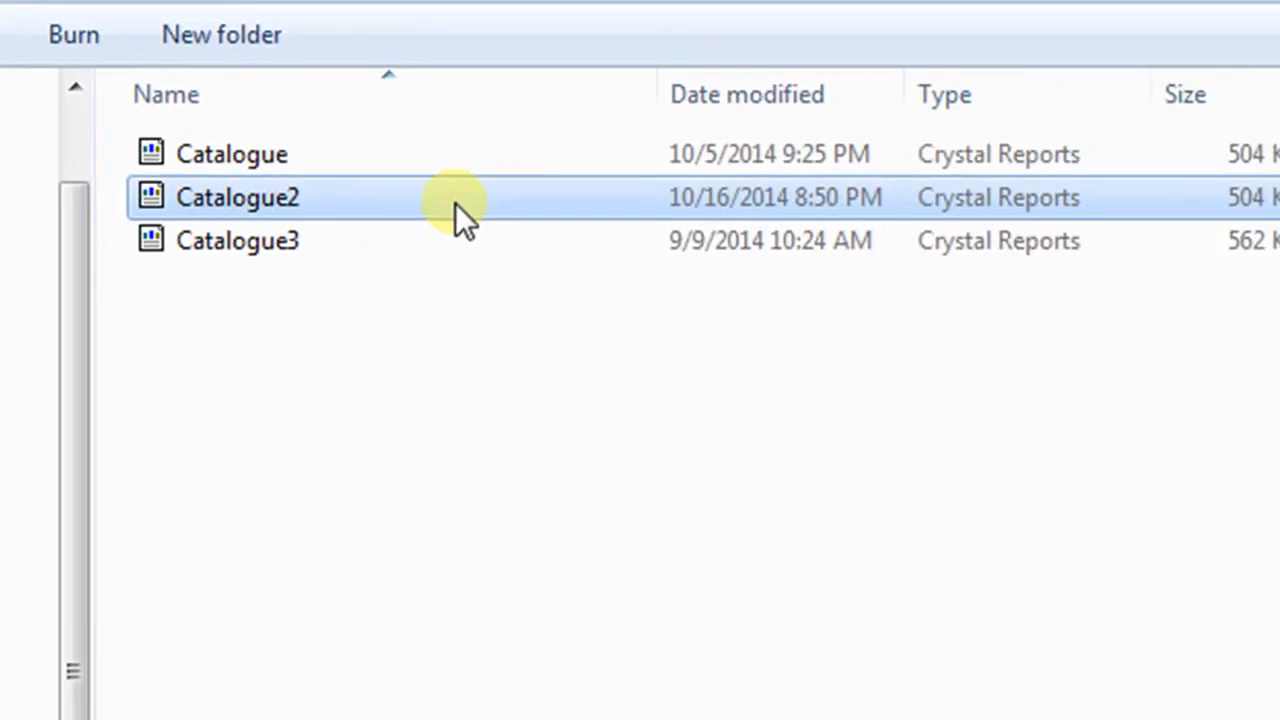
double_click(500, 232)
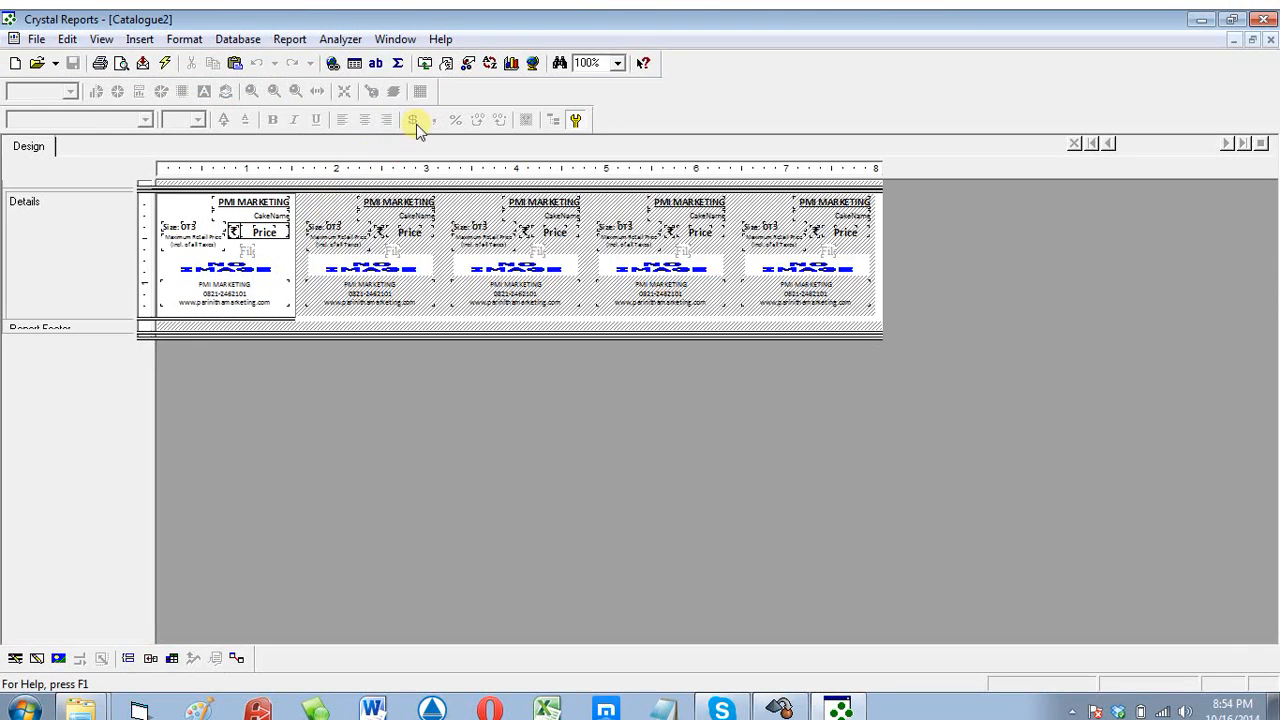
Step: Enlarge the label design to 200% and preview the report with data from dbCake.mdb in Retail Soft's BarDB folder
left_click(618, 63)
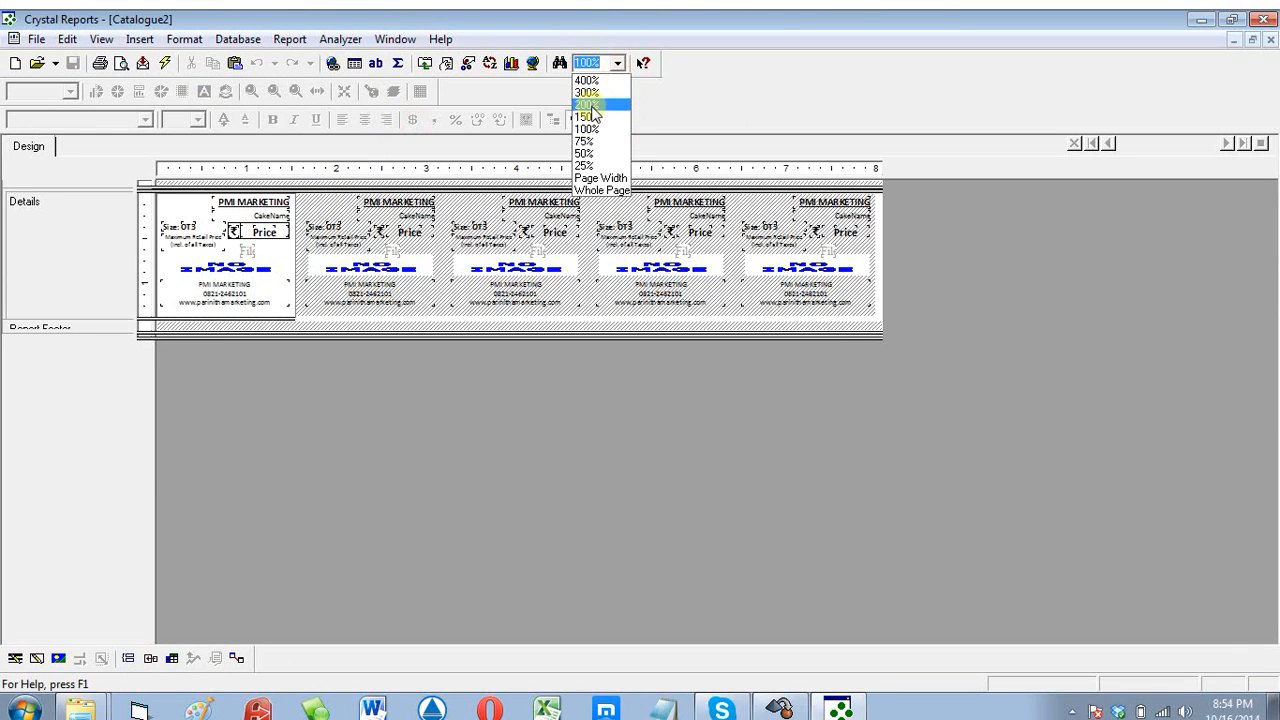
left_click(590, 106)
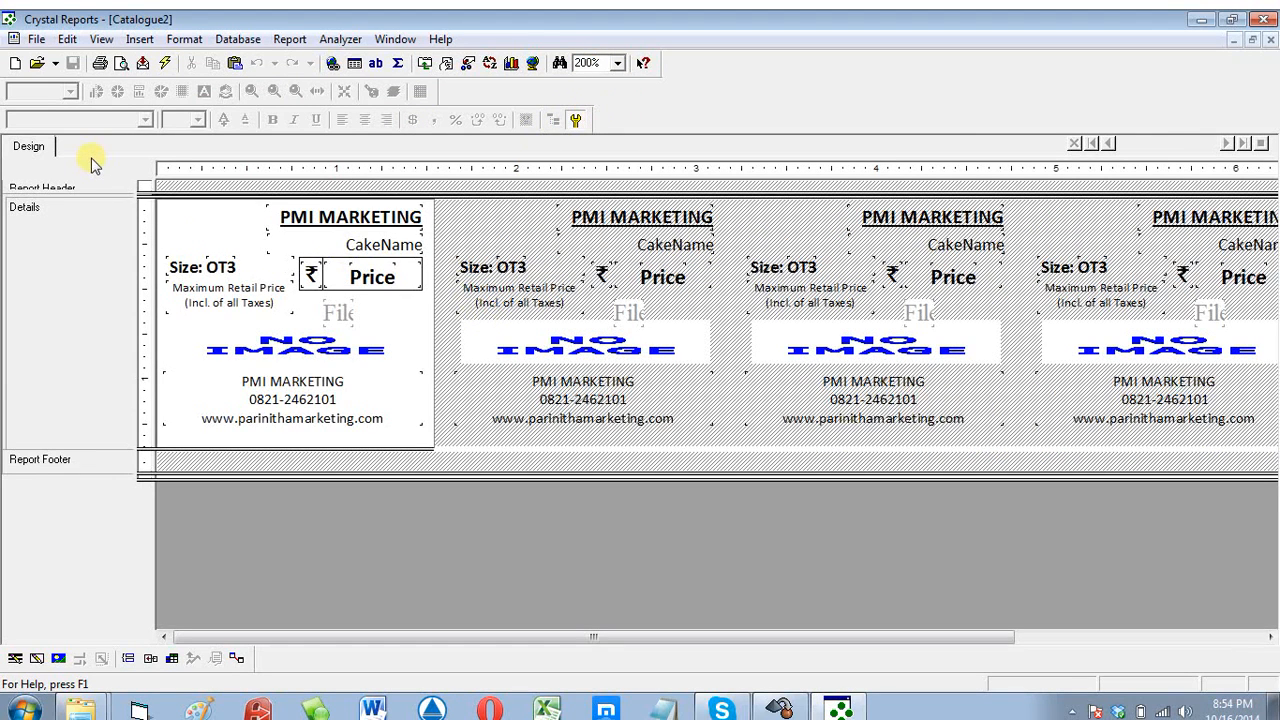
key("F5")
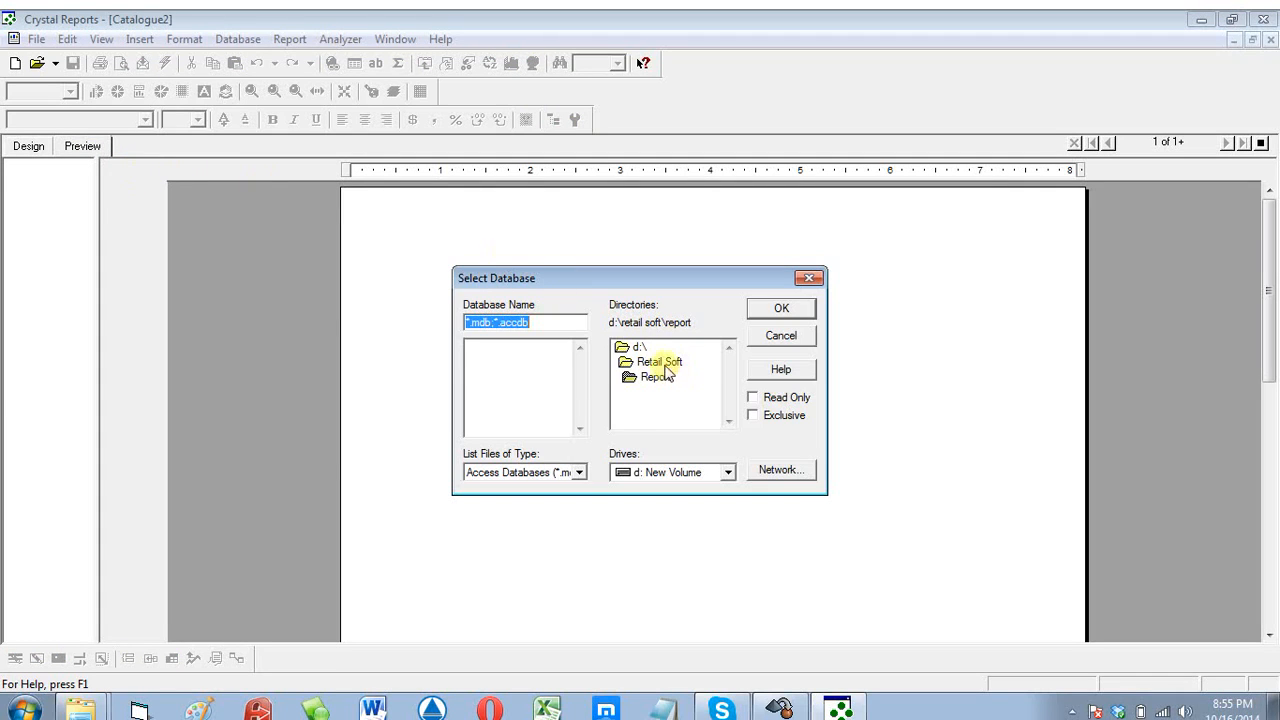
double_click(664, 362)
left_click(668, 422)
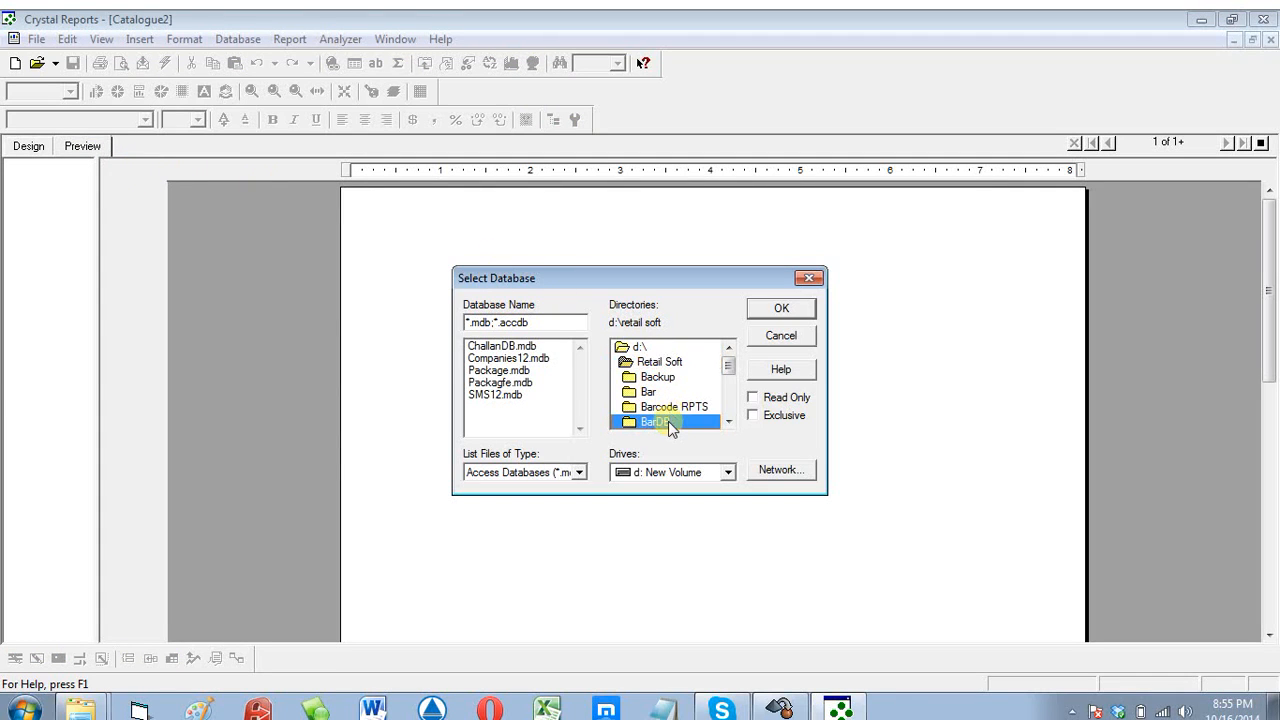
double_click(668, 422)
left_click(505, 346)
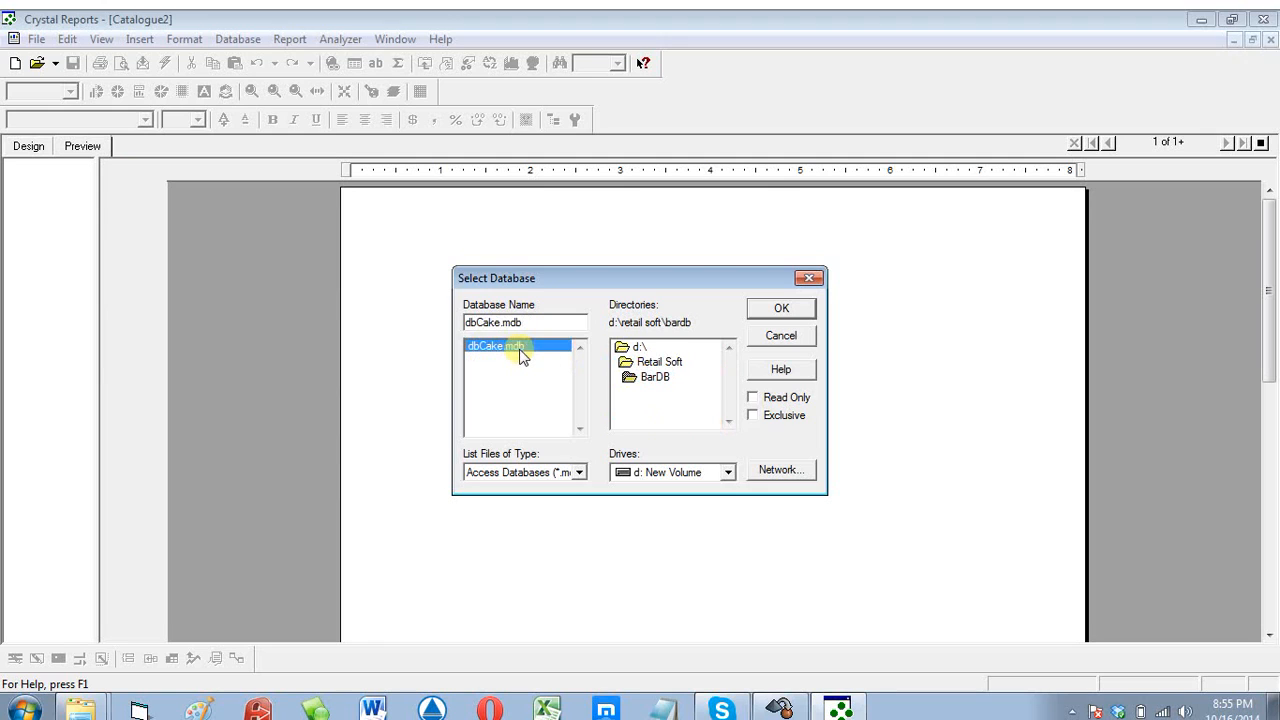
left_click(759, 318)
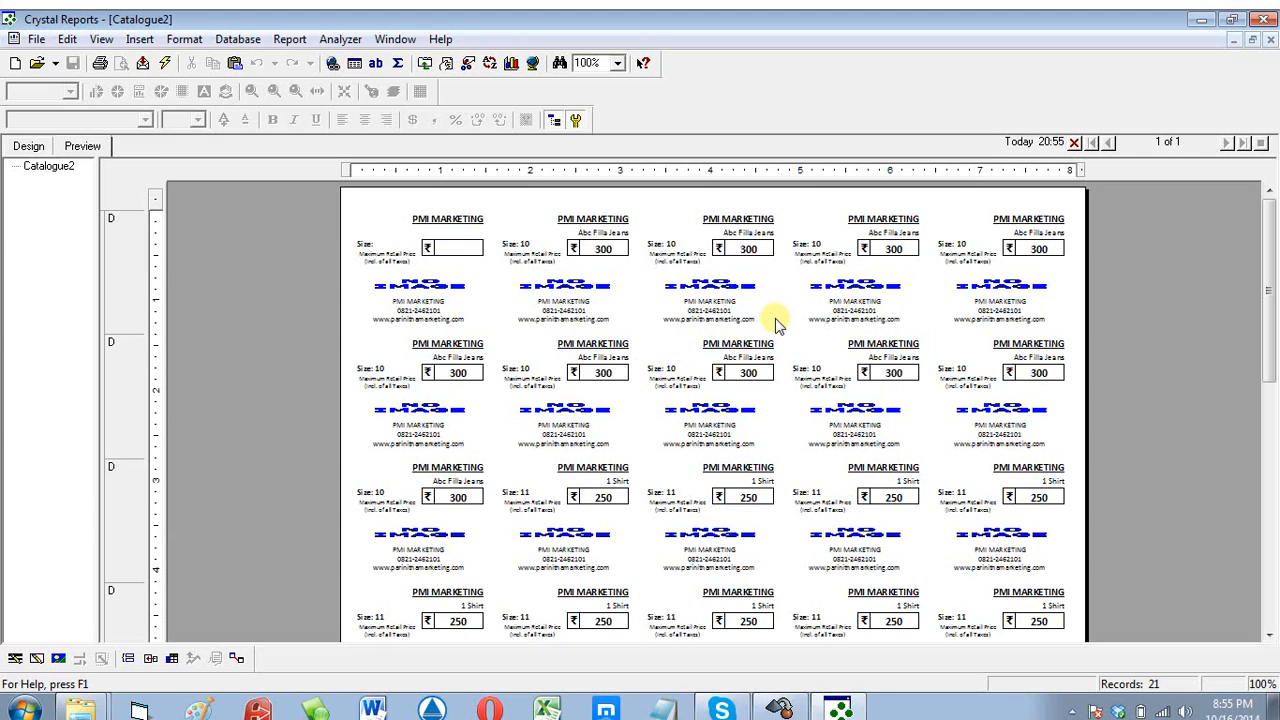
Step: View the preview at 150% and narrow the barcode image placeholder to about 1.3 inches wide
left_click(618, 63)
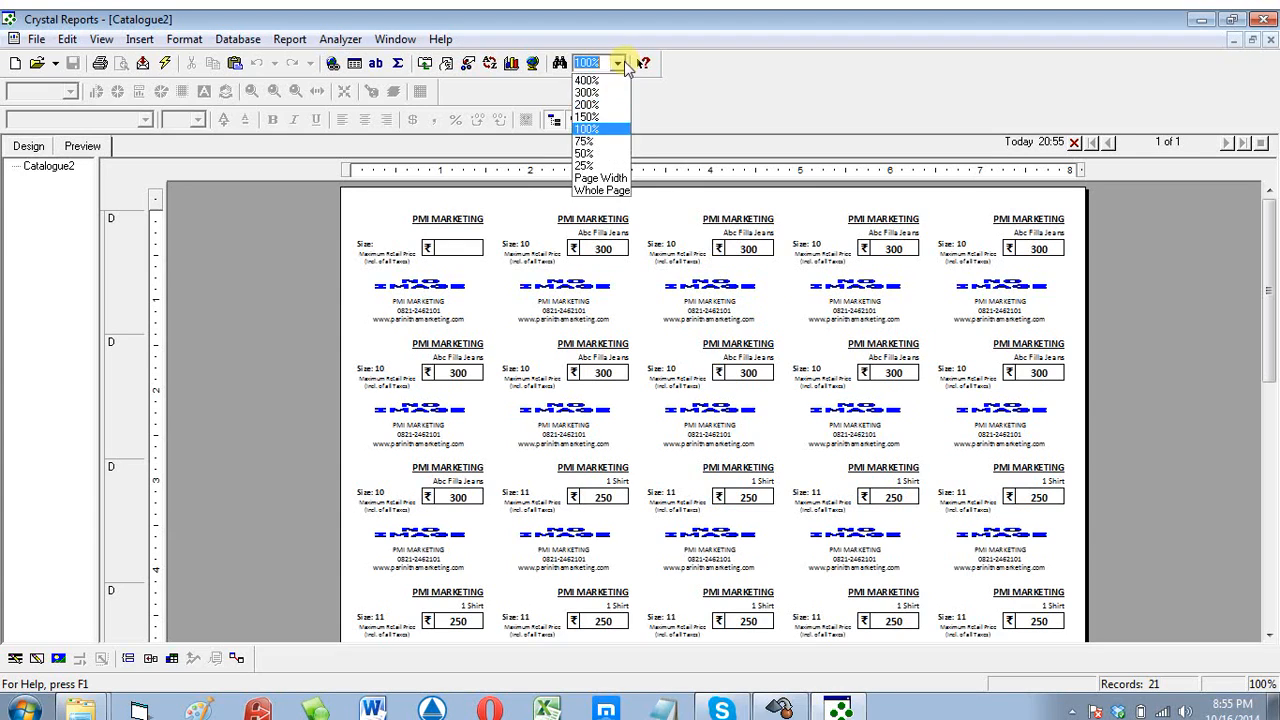
left_click(598, 117)
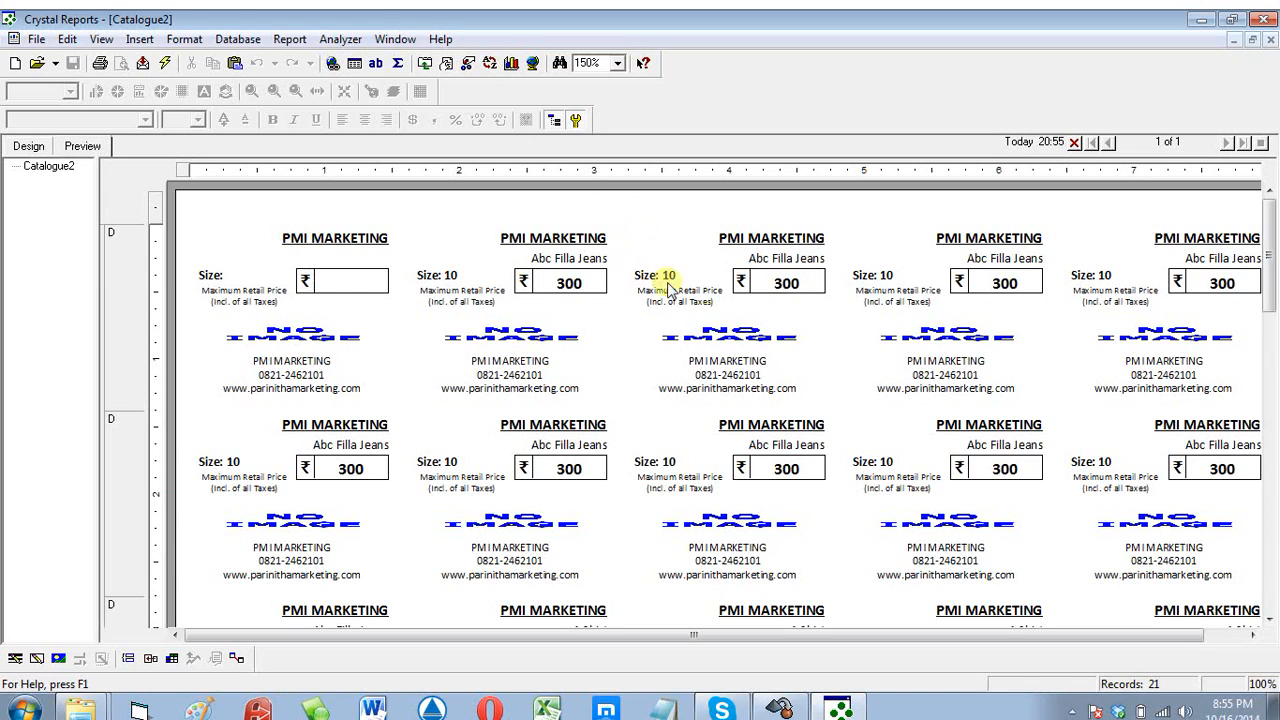
left_click(720, 335)
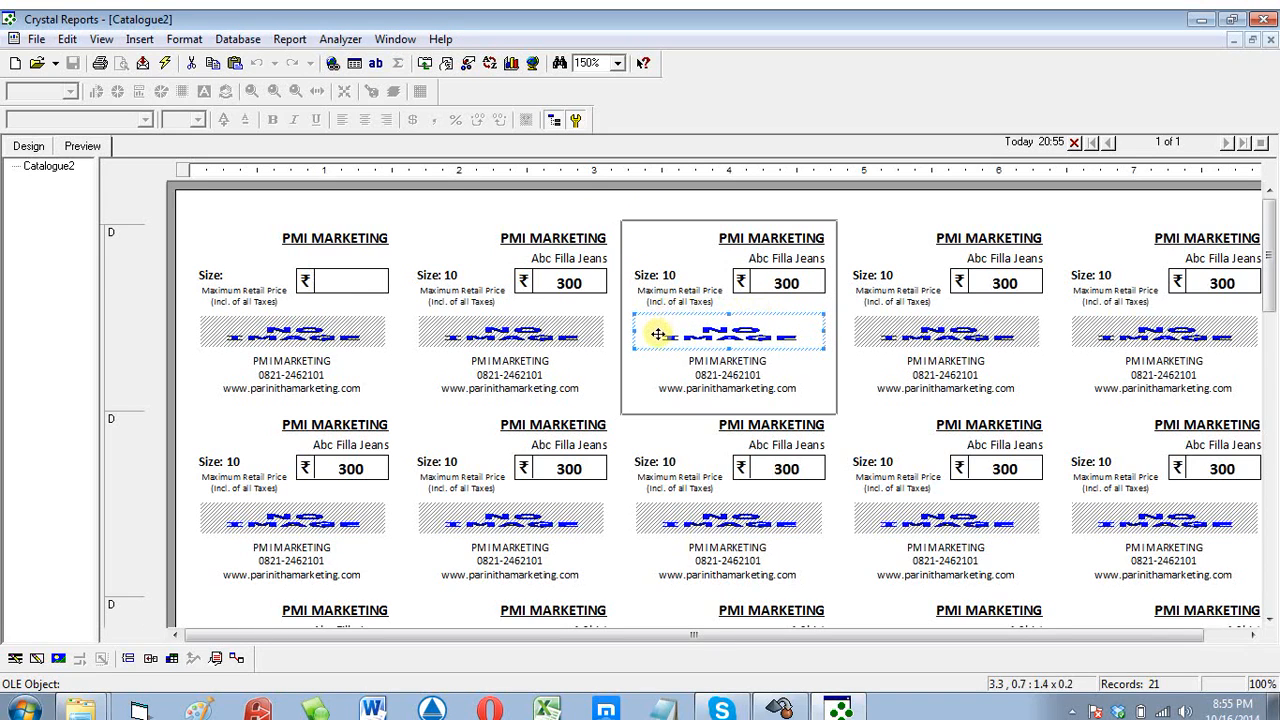
left_click(748, 360)
left_click(752, 340)
left_click(530, 323)
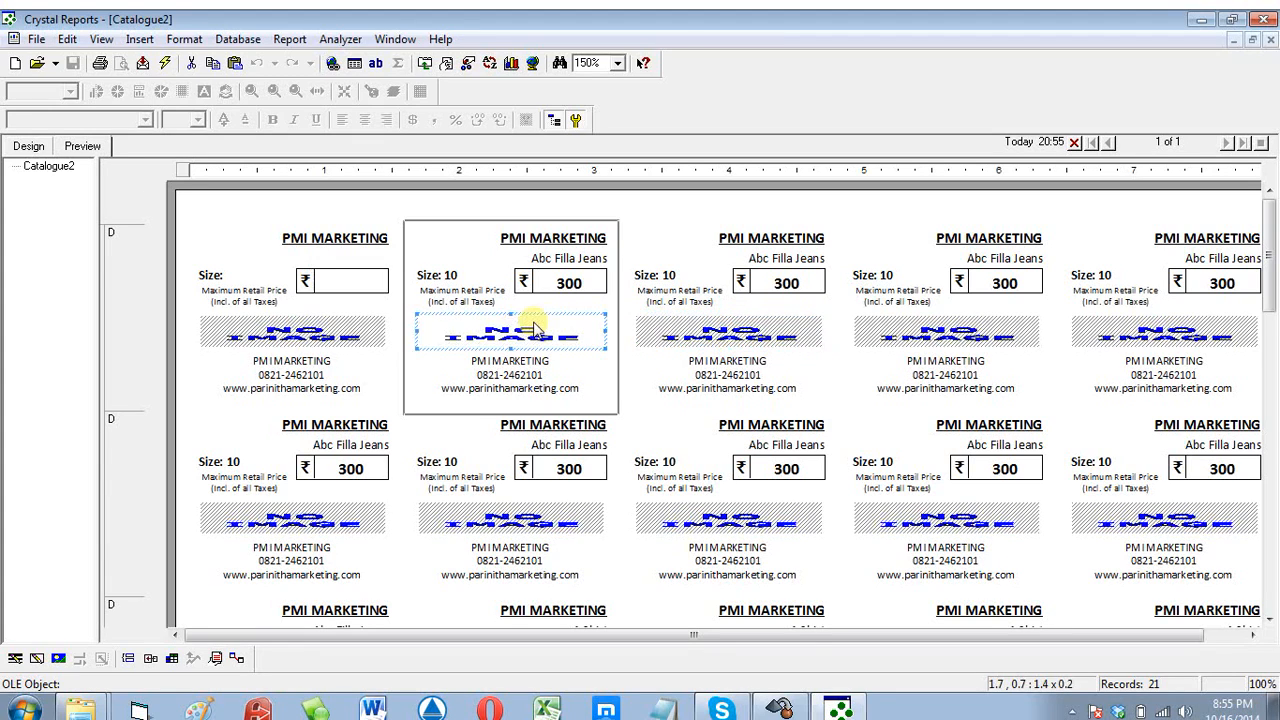
left_click_drag(606, 331, 591, 334)
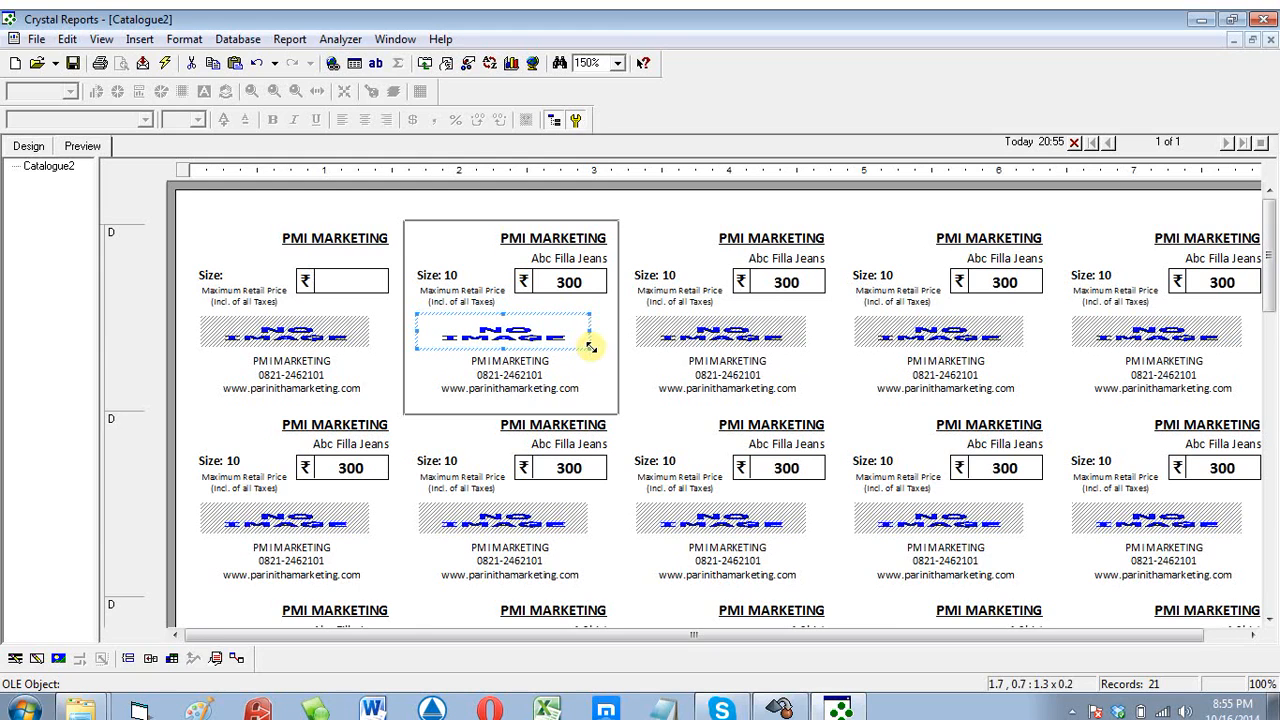
scroll(591, 347, "right", 1)
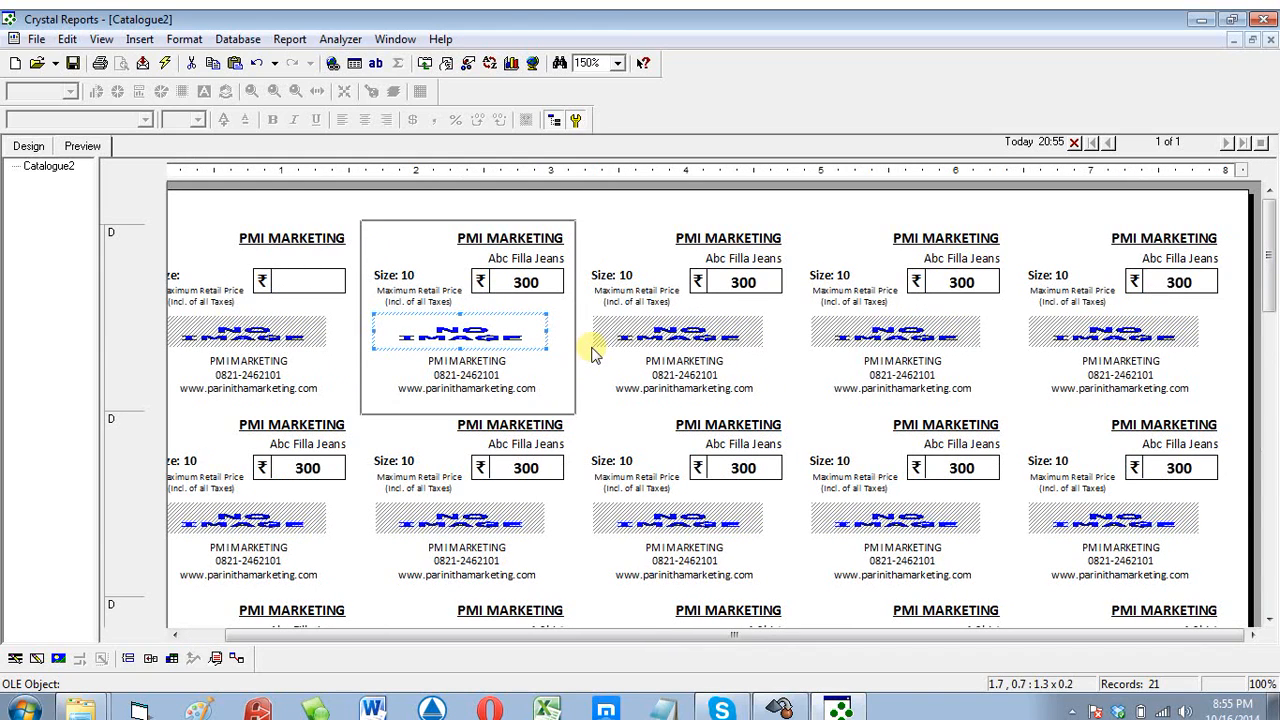
Step: Return to the report design and widen the barcode image placeholder to about 1.4 inches
left_click(28, 146)
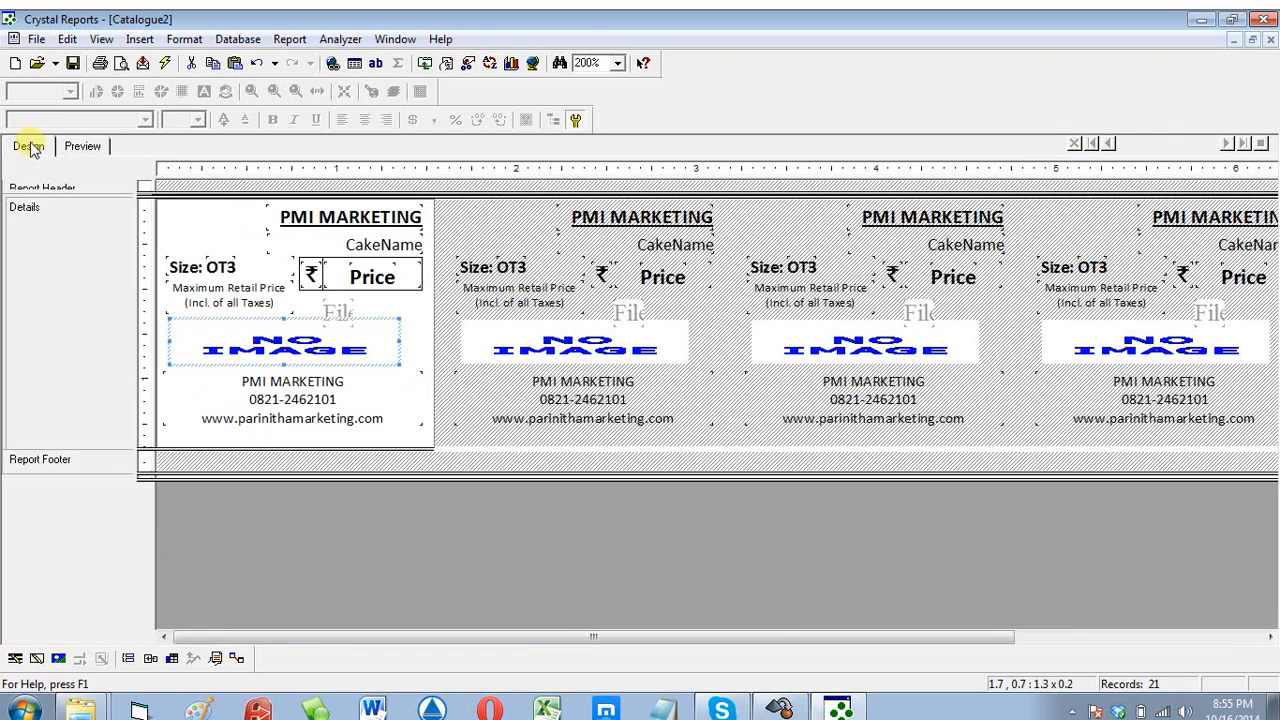
left_click(321, 352)
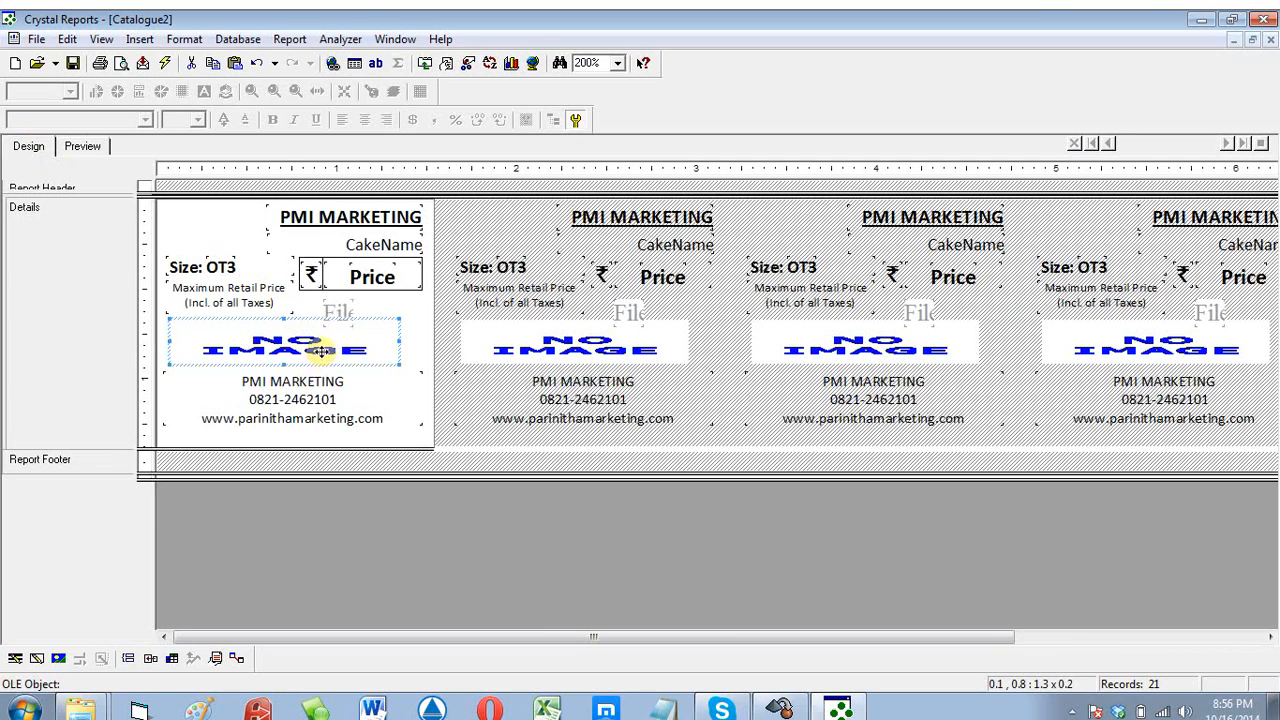
key("shift+Right")
key("shift+Right")
key("shift+Right")
key("shift+Right")
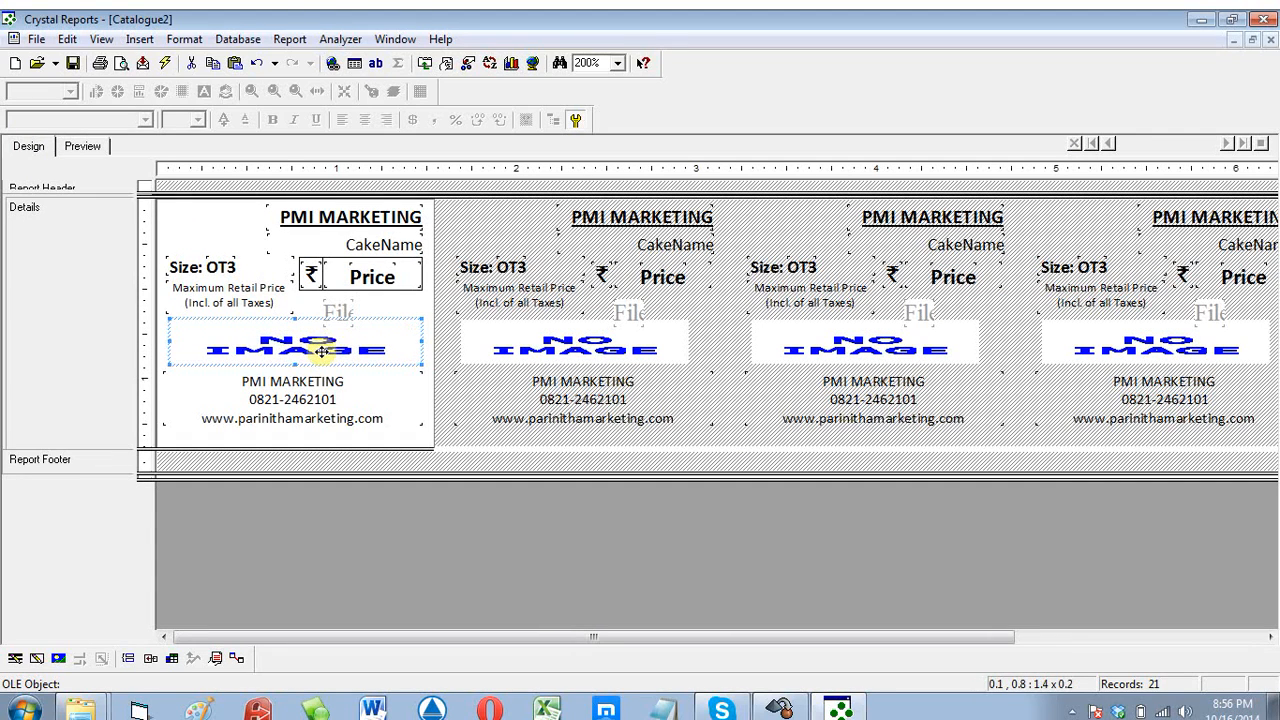
key("shift+Down")
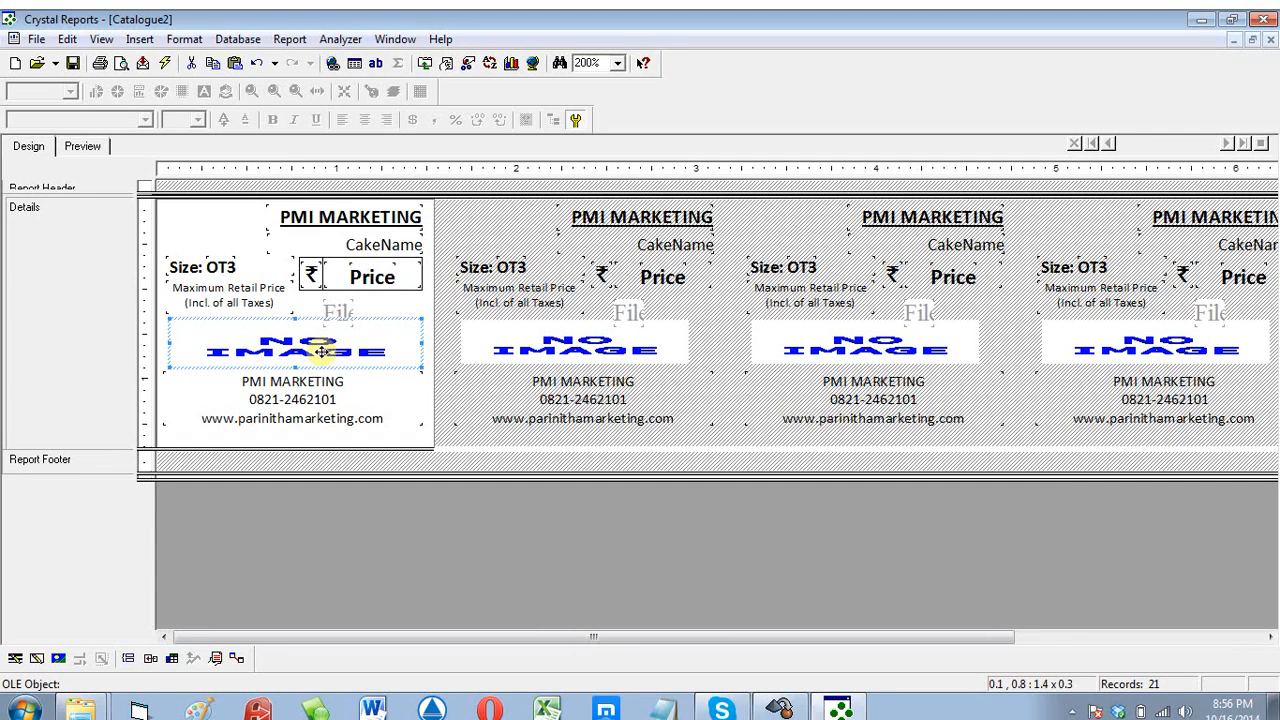
key("shift+Up")
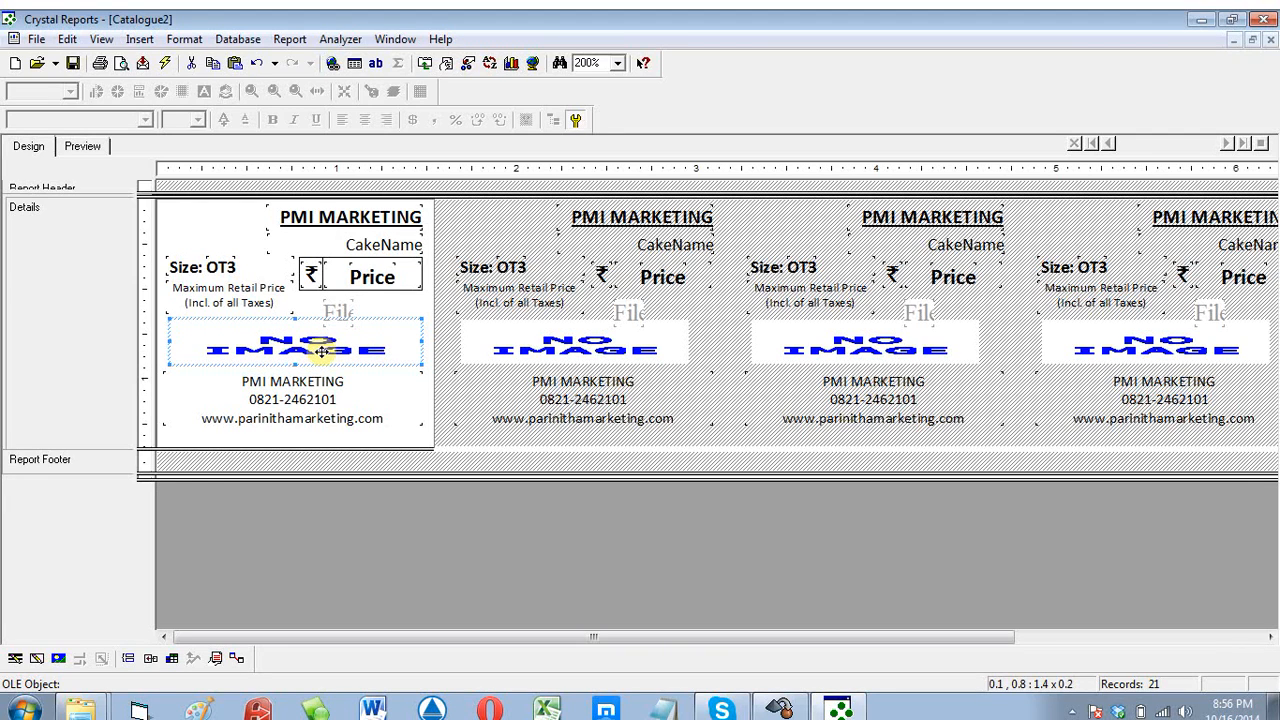
Step: Enlarge the design to 300% and examine the FileName field and the barcode image placeholder beneath it
left_click(275, 383)
left_click(278, 340)
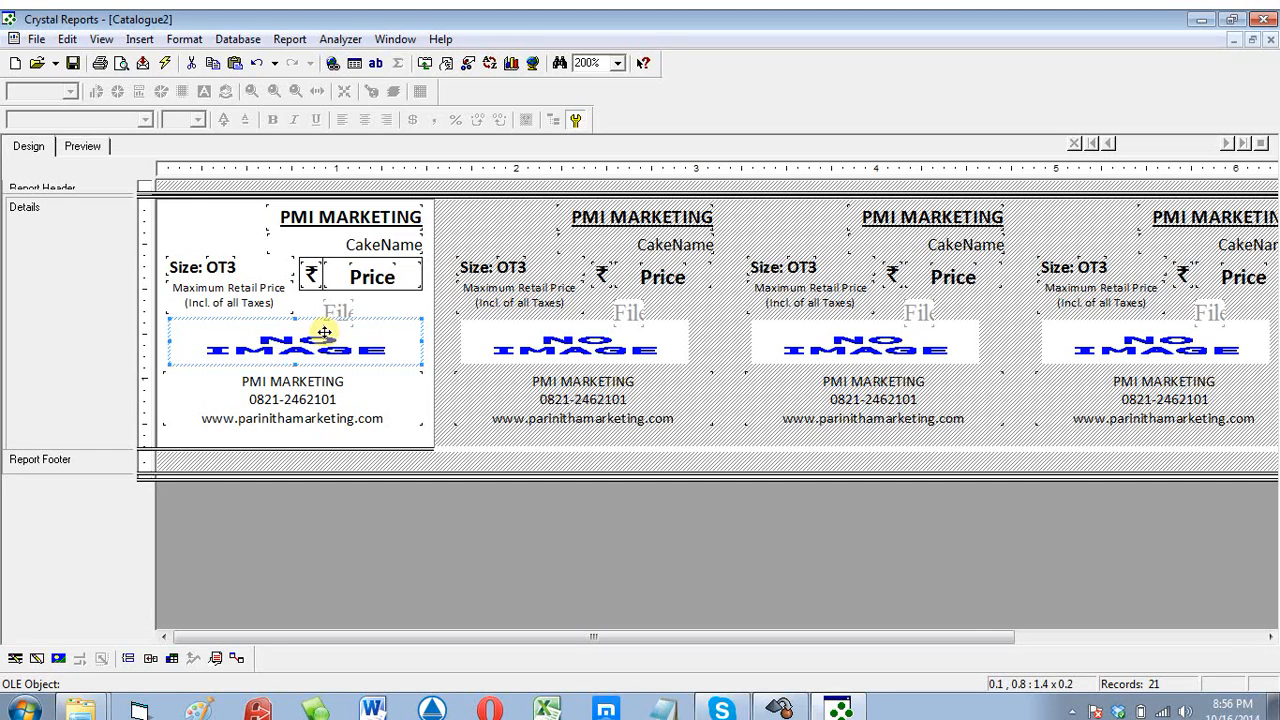
left_click(348, 313)
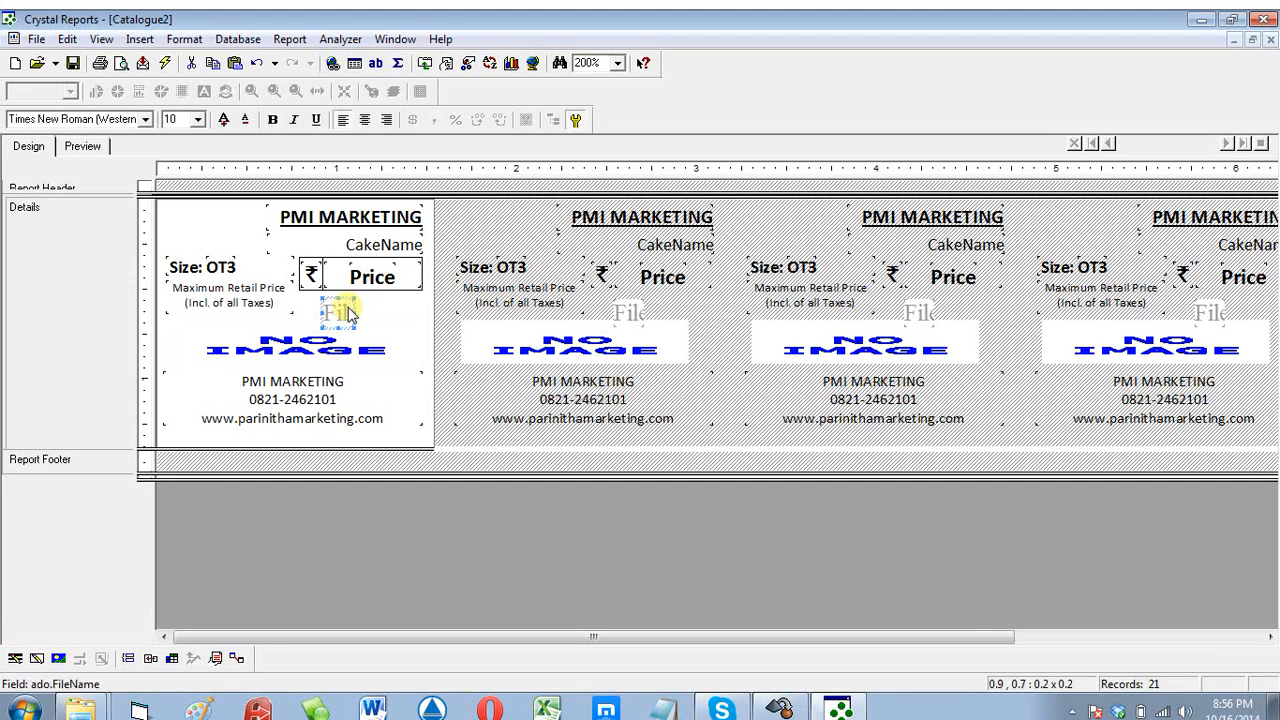
left_click(618, 63)
left_click(603, 91)
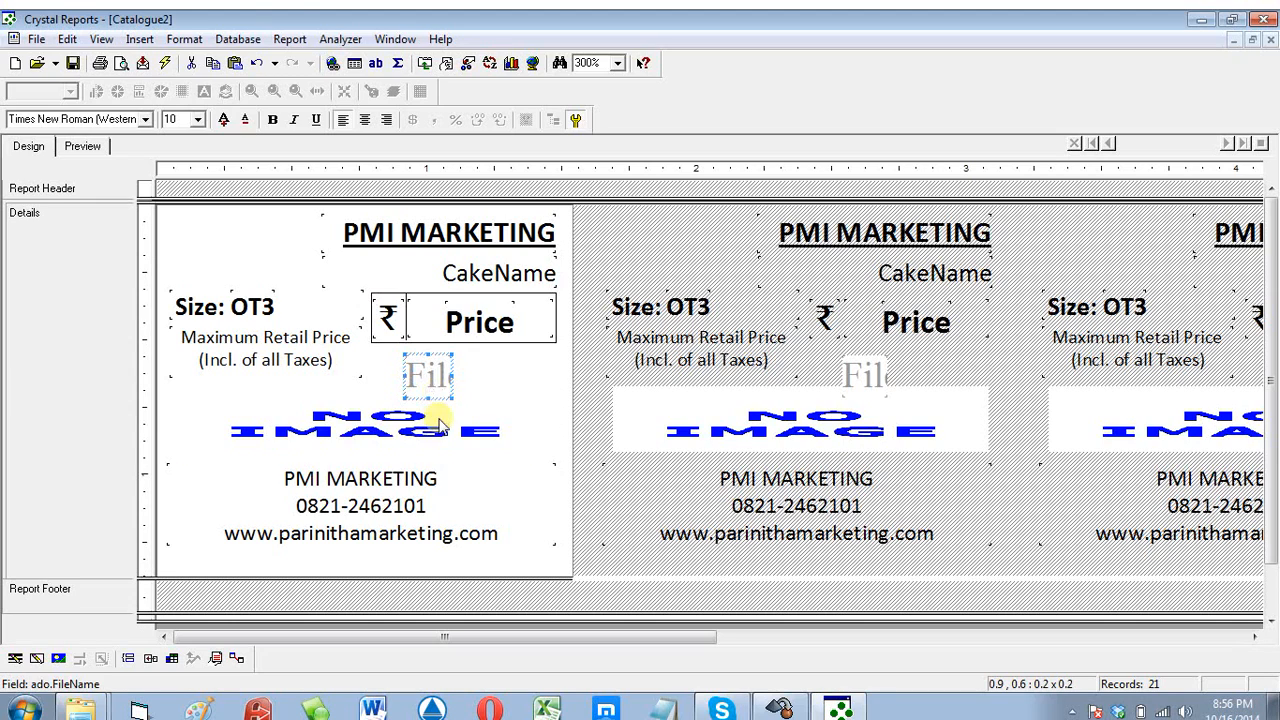
left_click(436, 416)
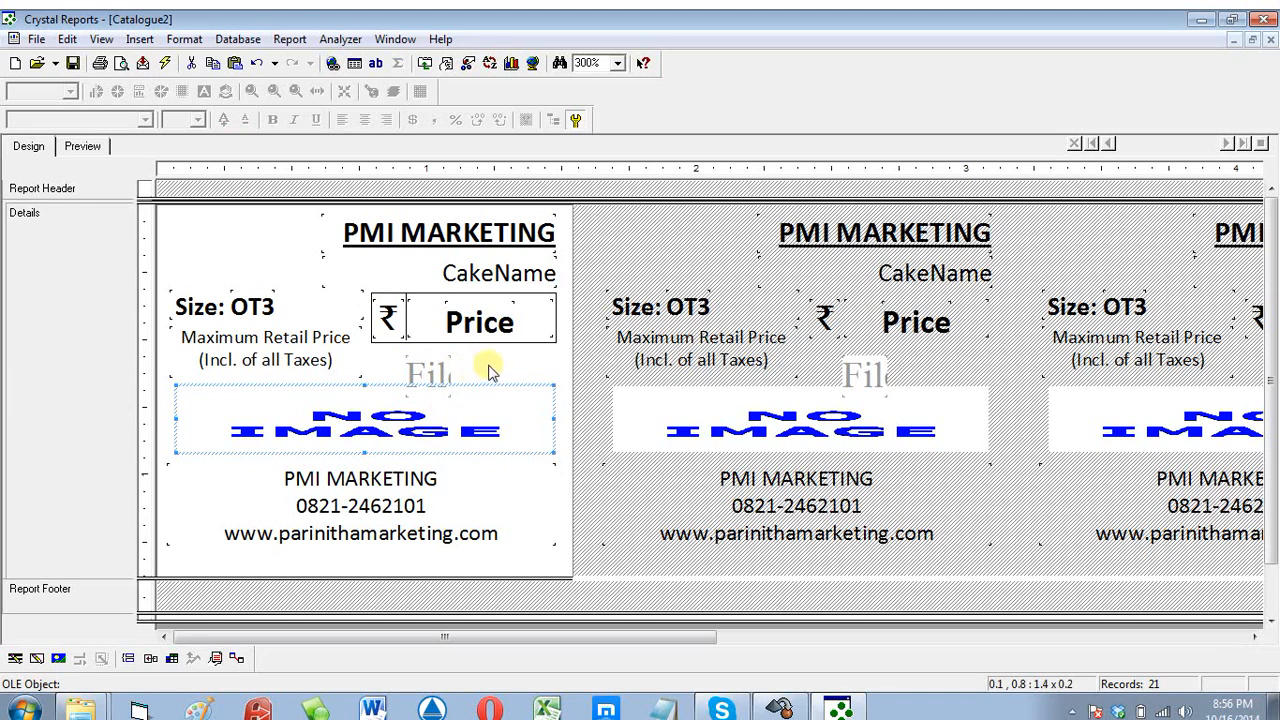
left_click(495, 365)
left_click(440, 414)
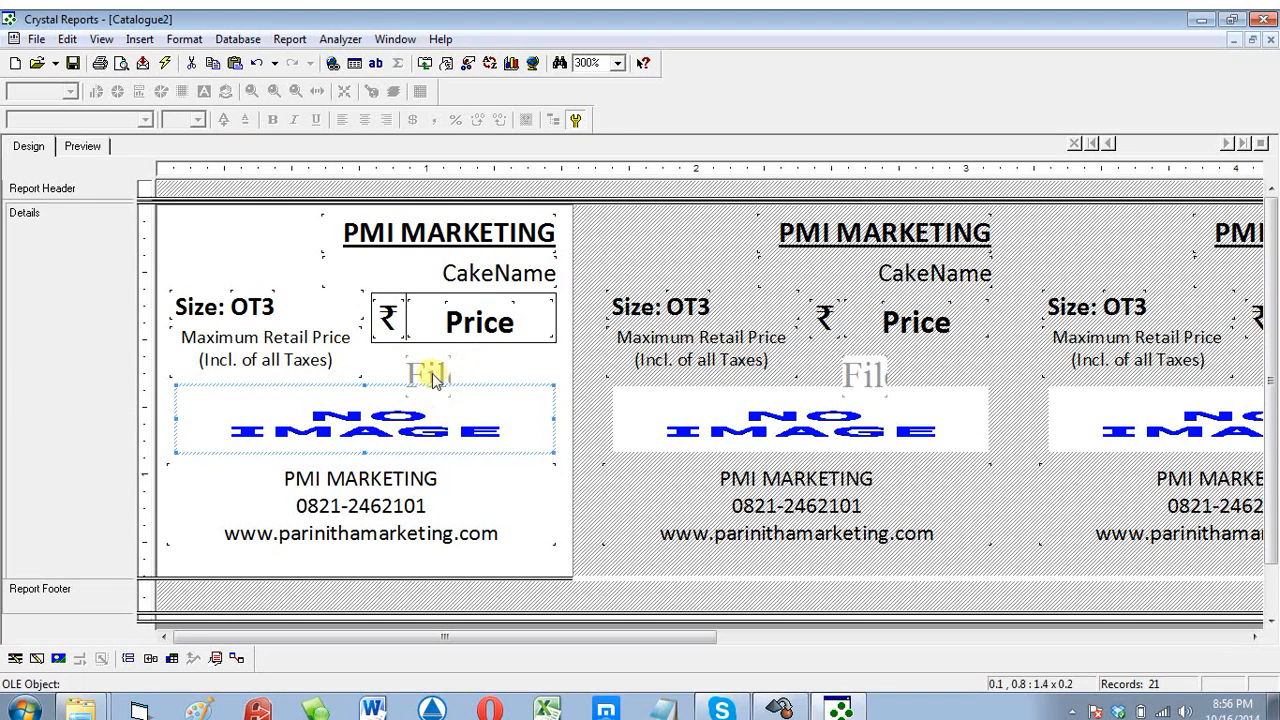
left_click(433, 380)
left_click(425, 428)
Step: Delete the underlined PMI MARKETING heading above the CakeName field on the label
left_click(365, 238)
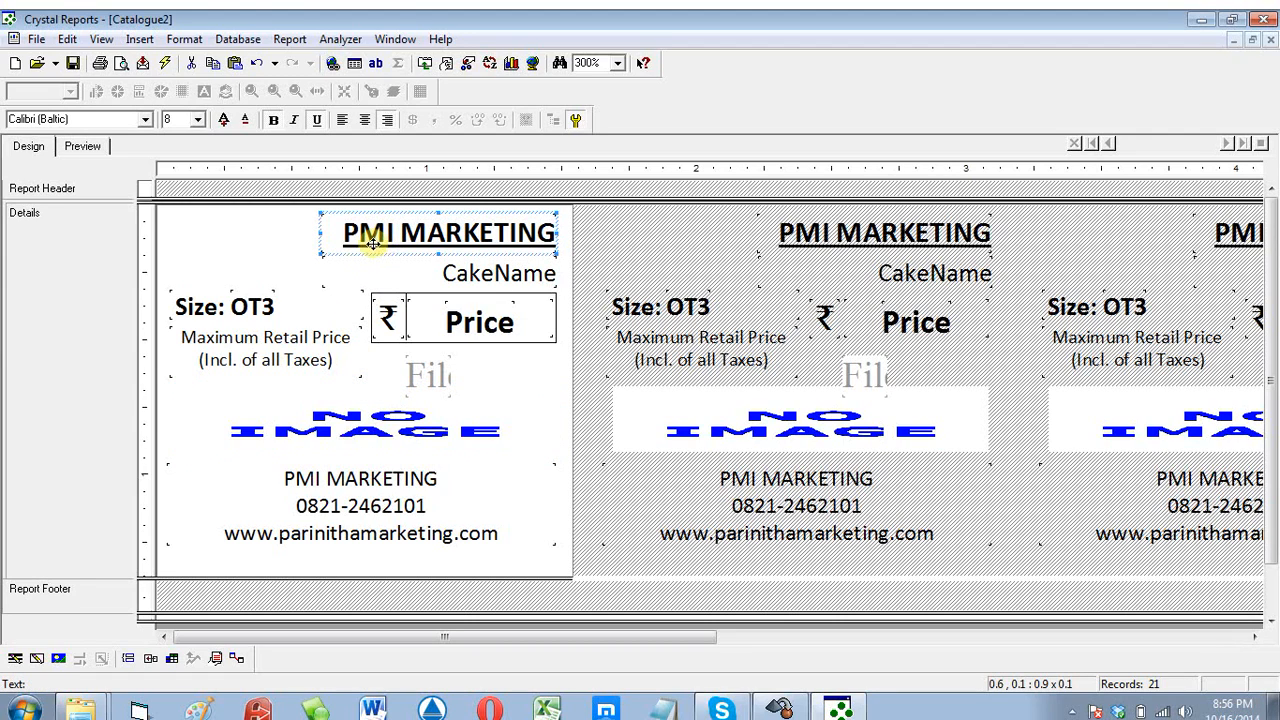
left_click(357, 276)
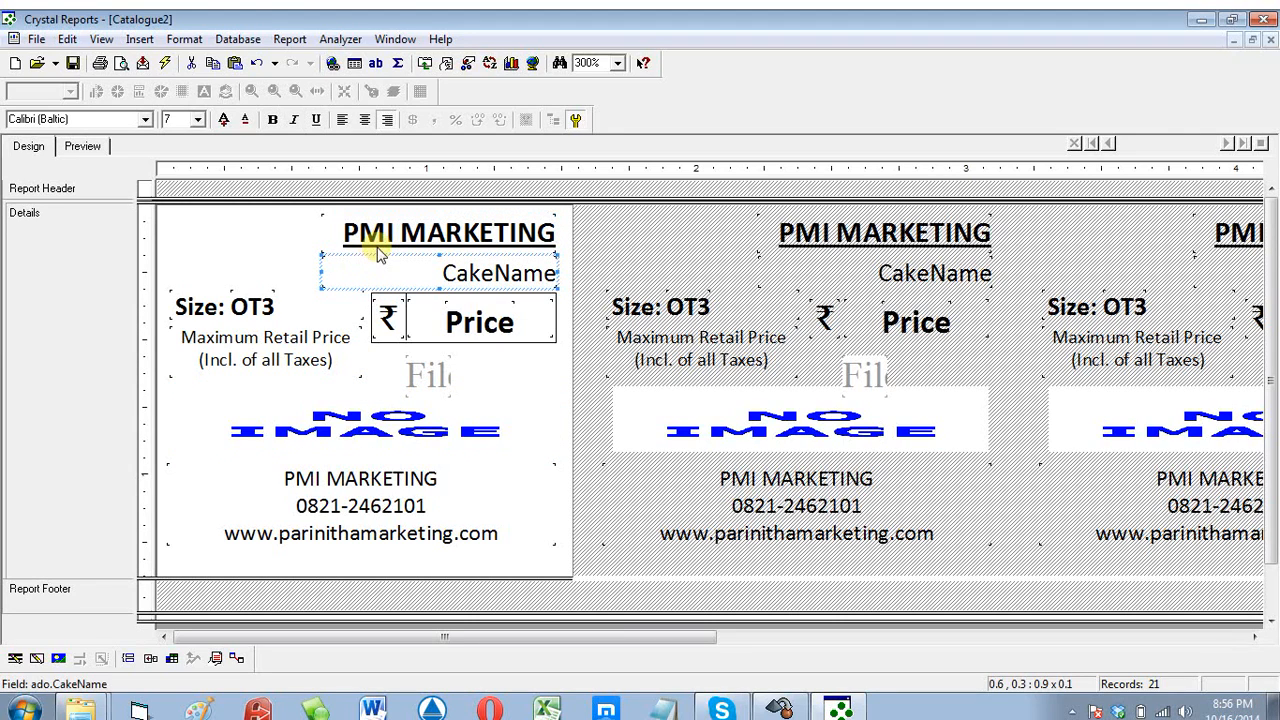
left_click(380, 238)
left_click(383, 240)
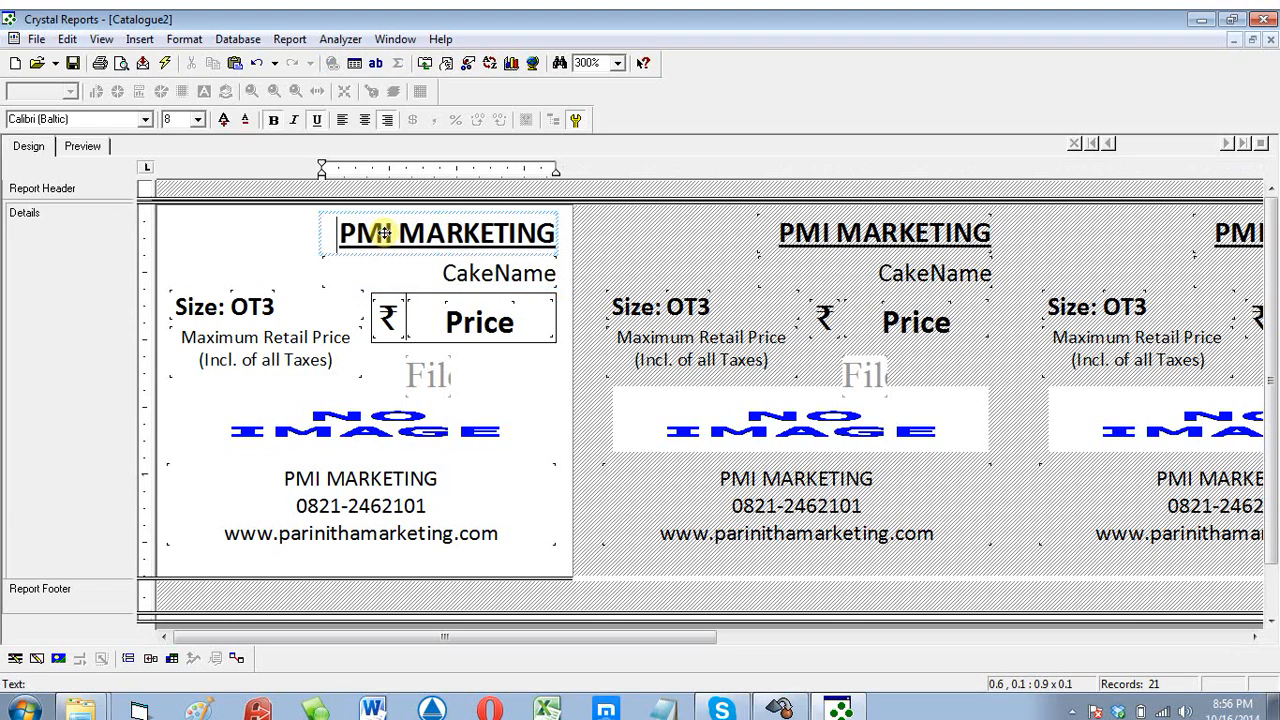
left_click(268, 258)
left_click(353, 240)
key("Delete")
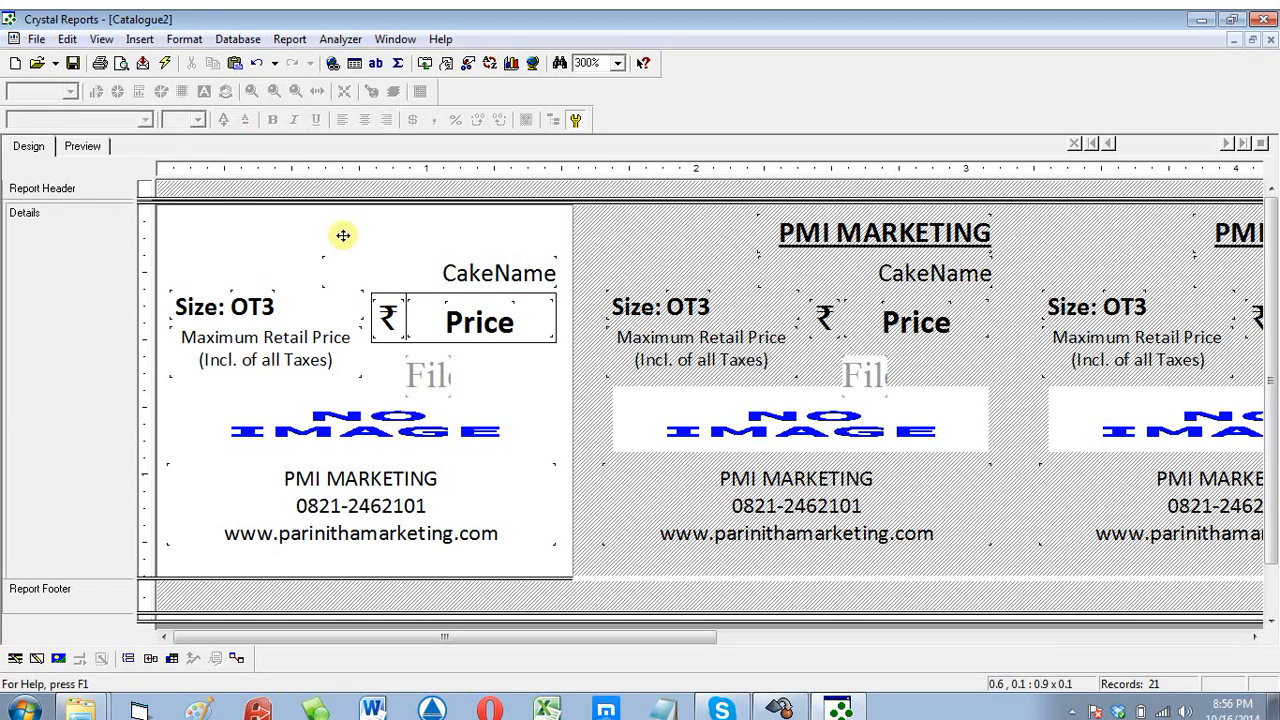
Step: Insert a text object about 1.2 inches wide above the CakeName field, reading "PMI MARKETING"
left_click(140, 39)
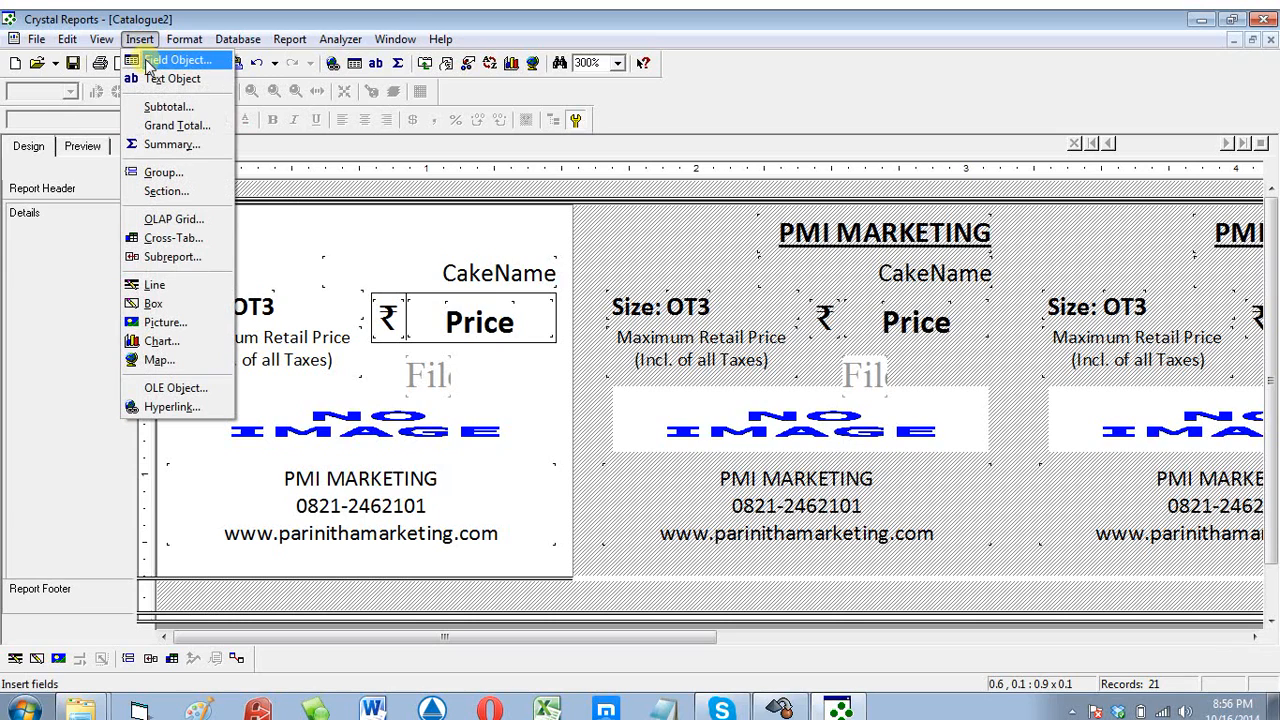
left_click(152, 84)
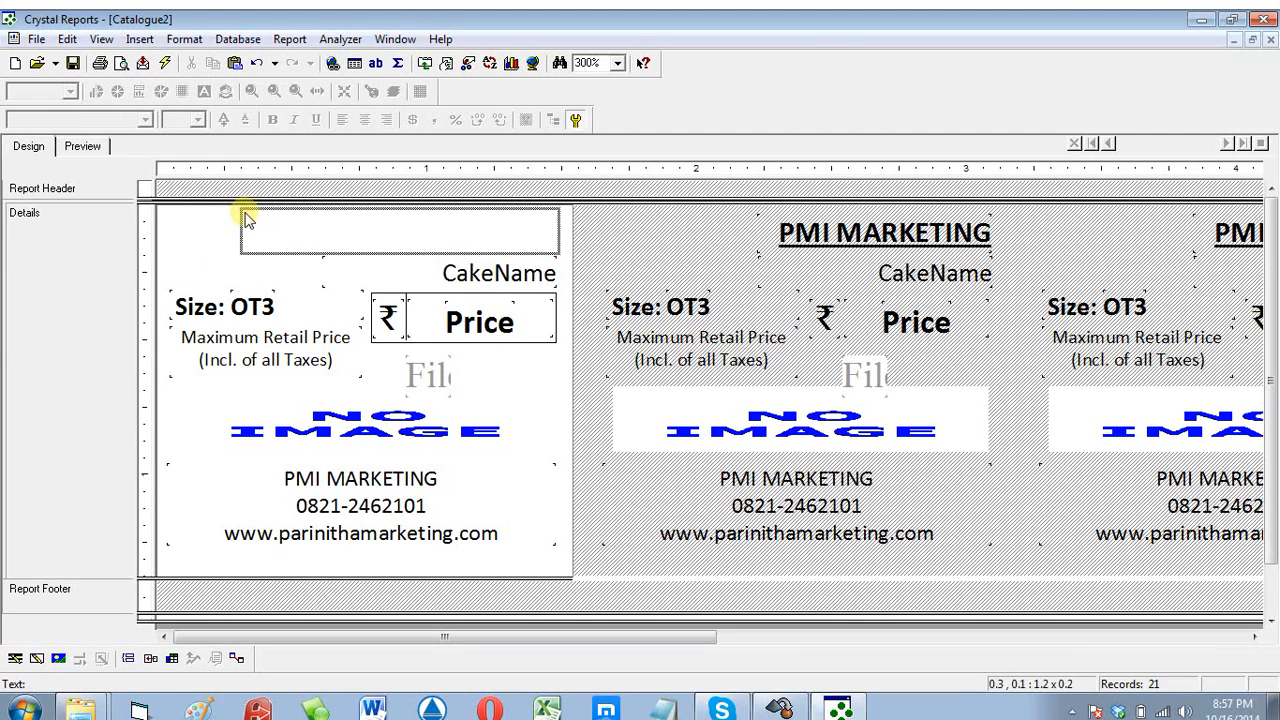
left_click(243, 213)
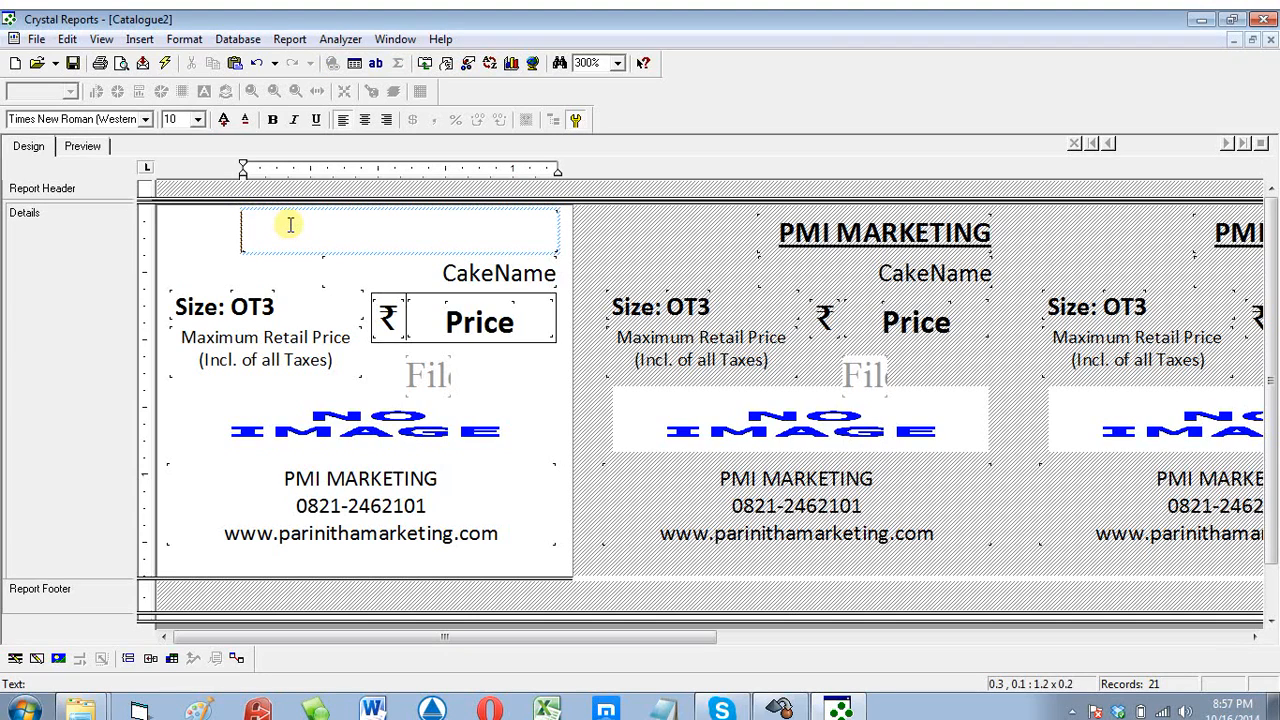
type("PIM")
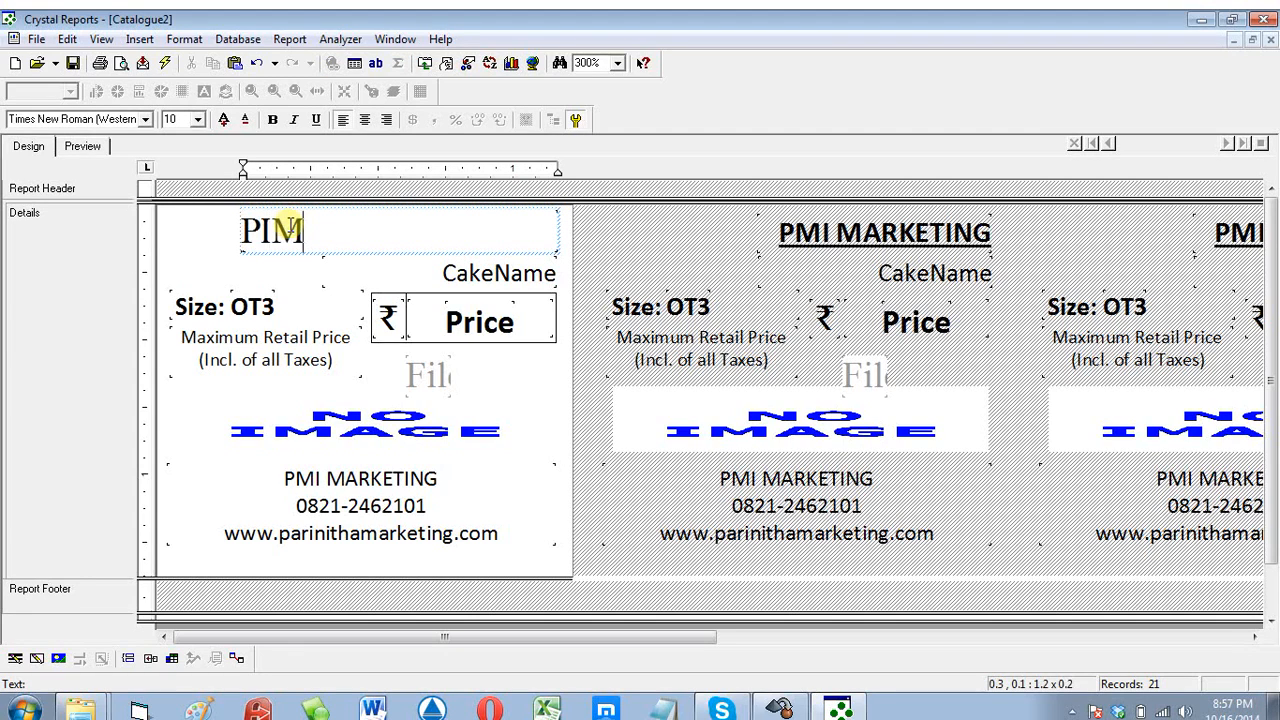
key("BackSpace")
key("BackSpace")
type("MI MA")
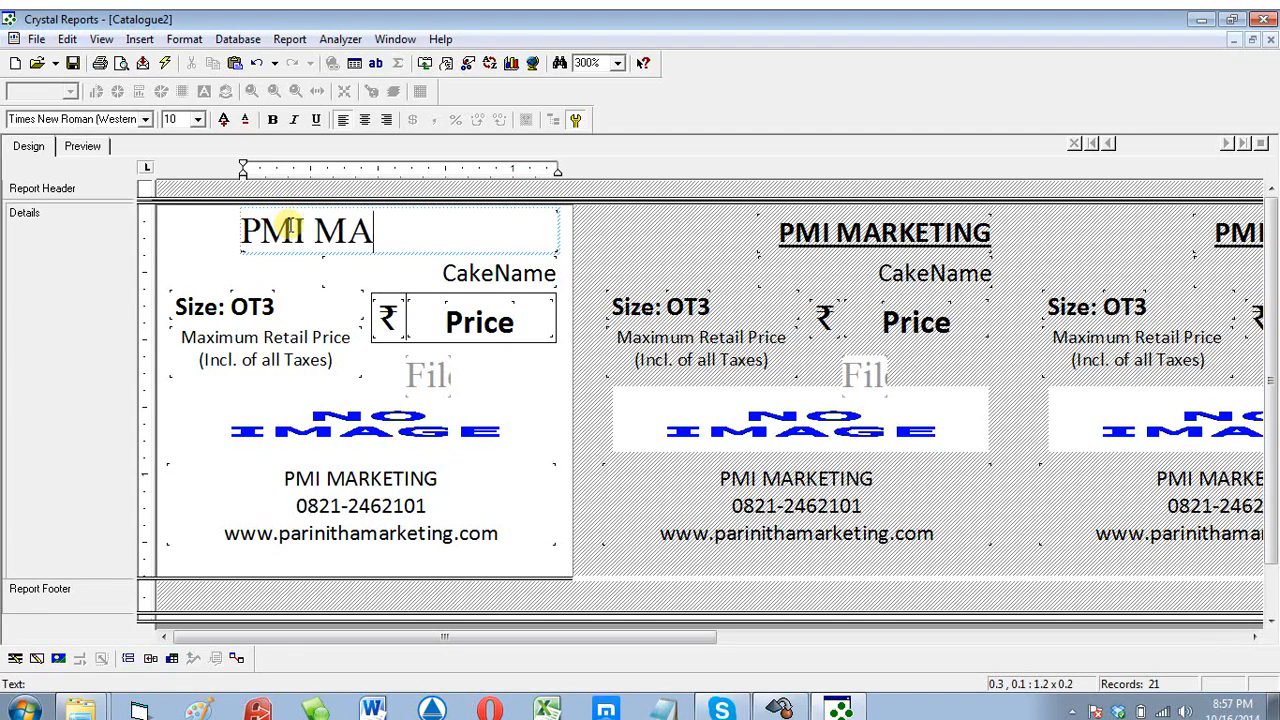
type("RKETING")
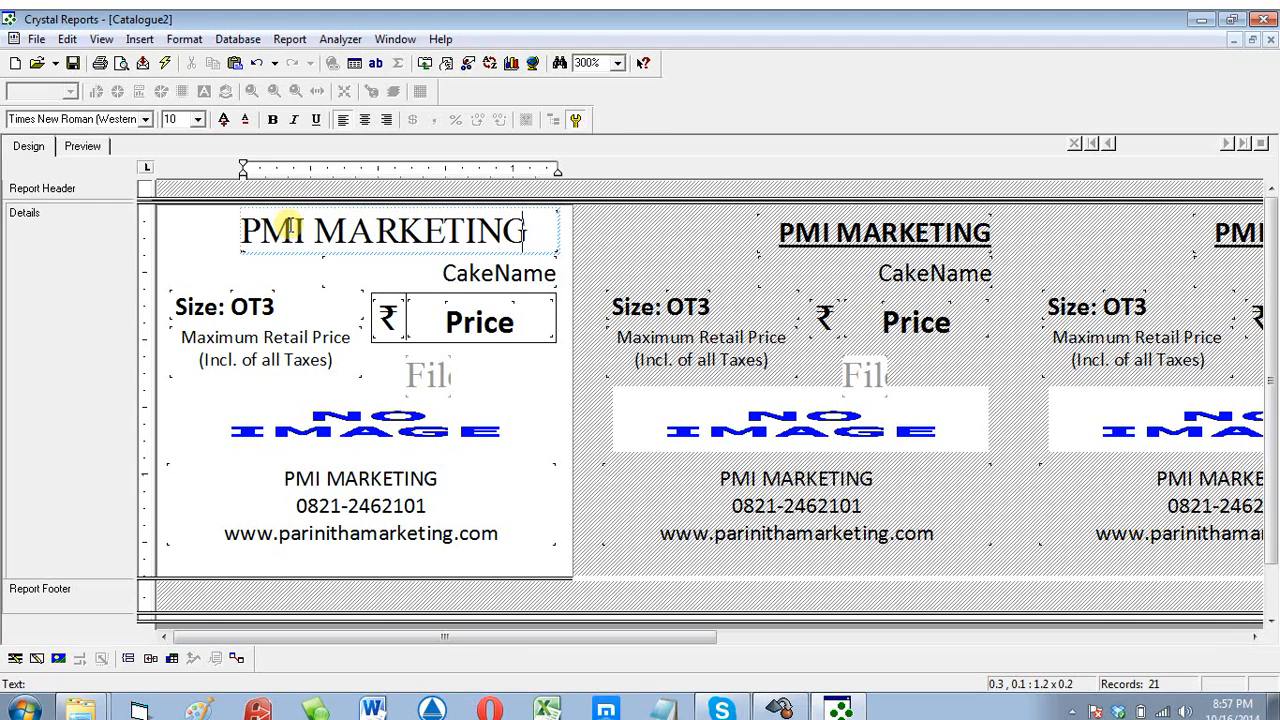
left_click(202, 229)
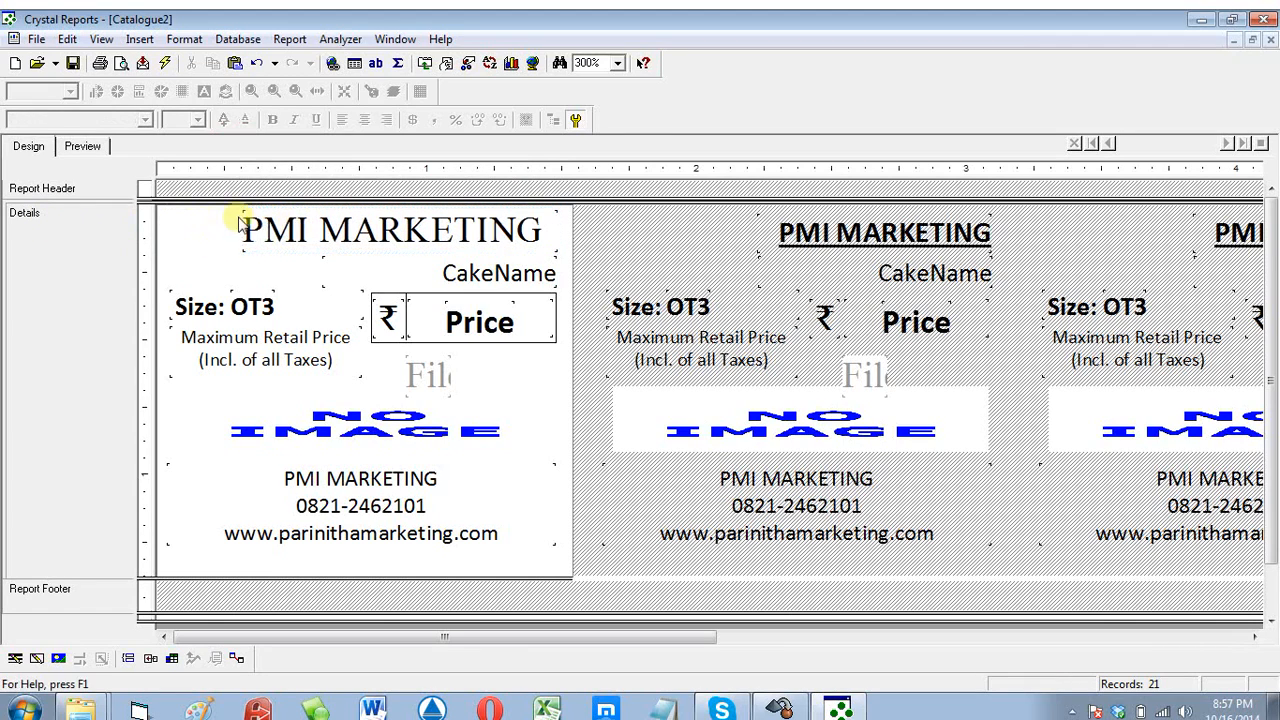
Step: Format the new PMI MARKETING heading in bold Calibri (Baltic), size 7
left_click(297, 220)
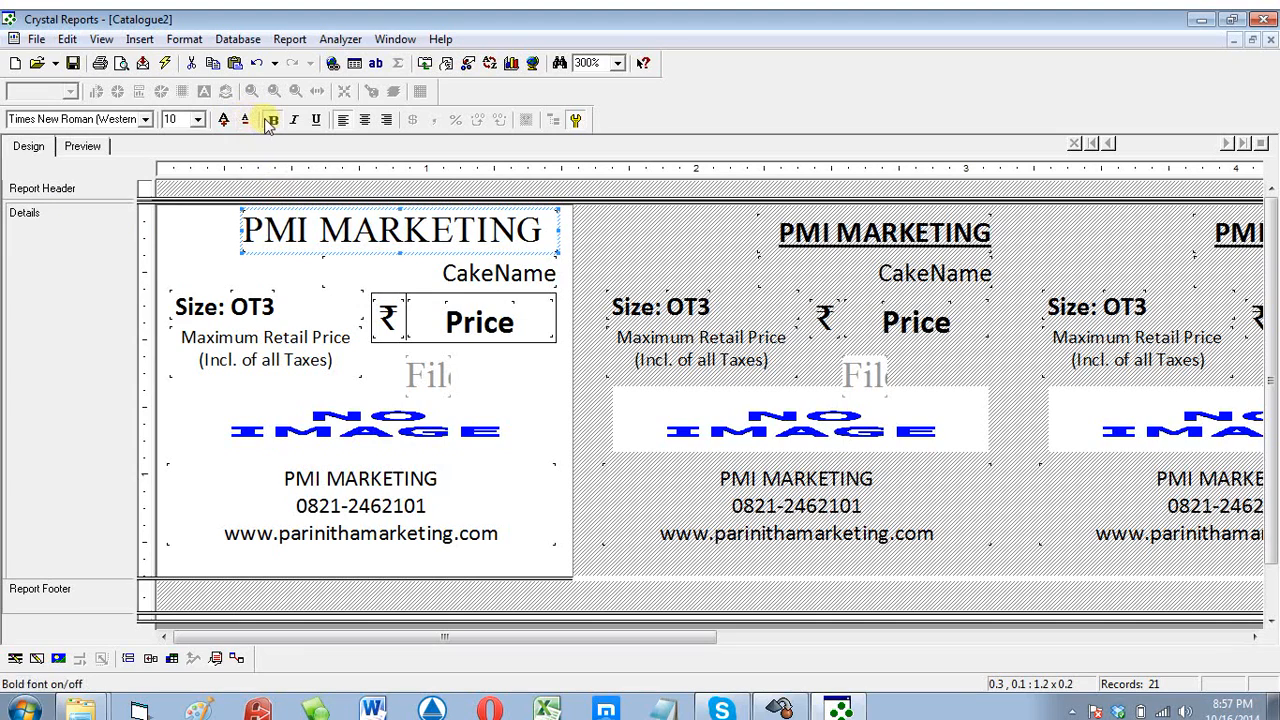
left_click(270, 120)
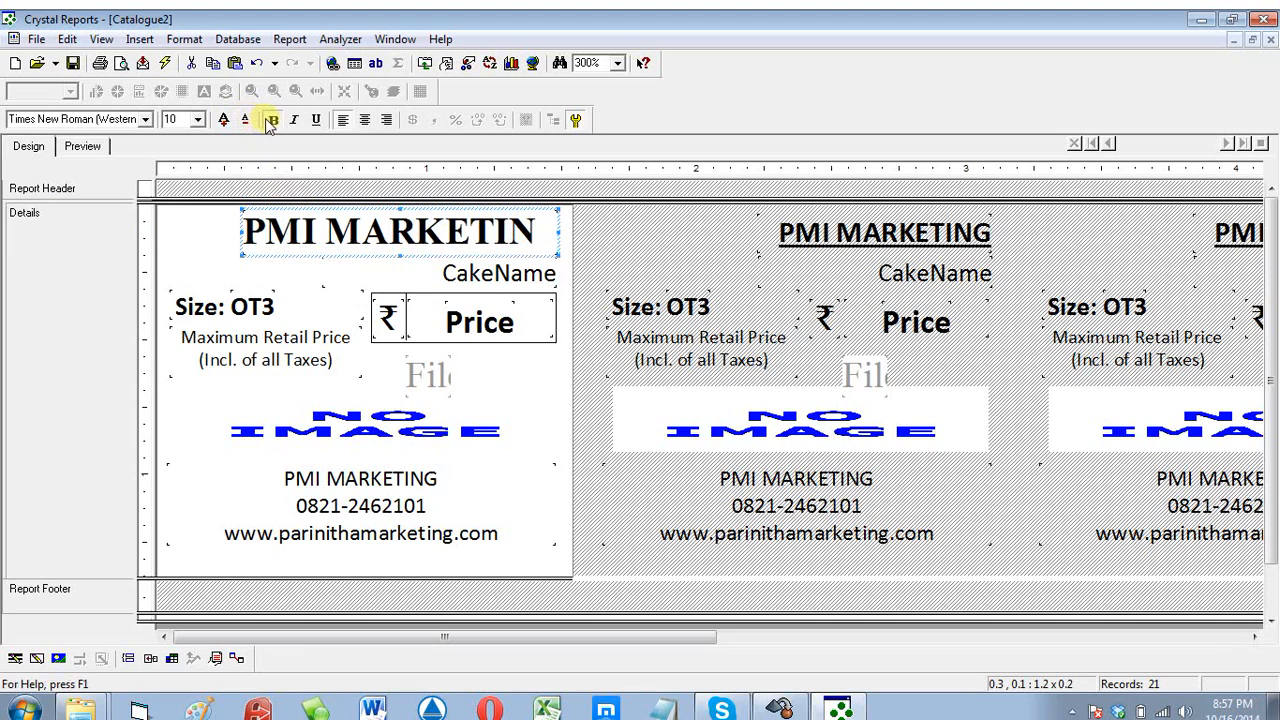
left_click(145, 119)
type("ca")
left_click(110, 137)
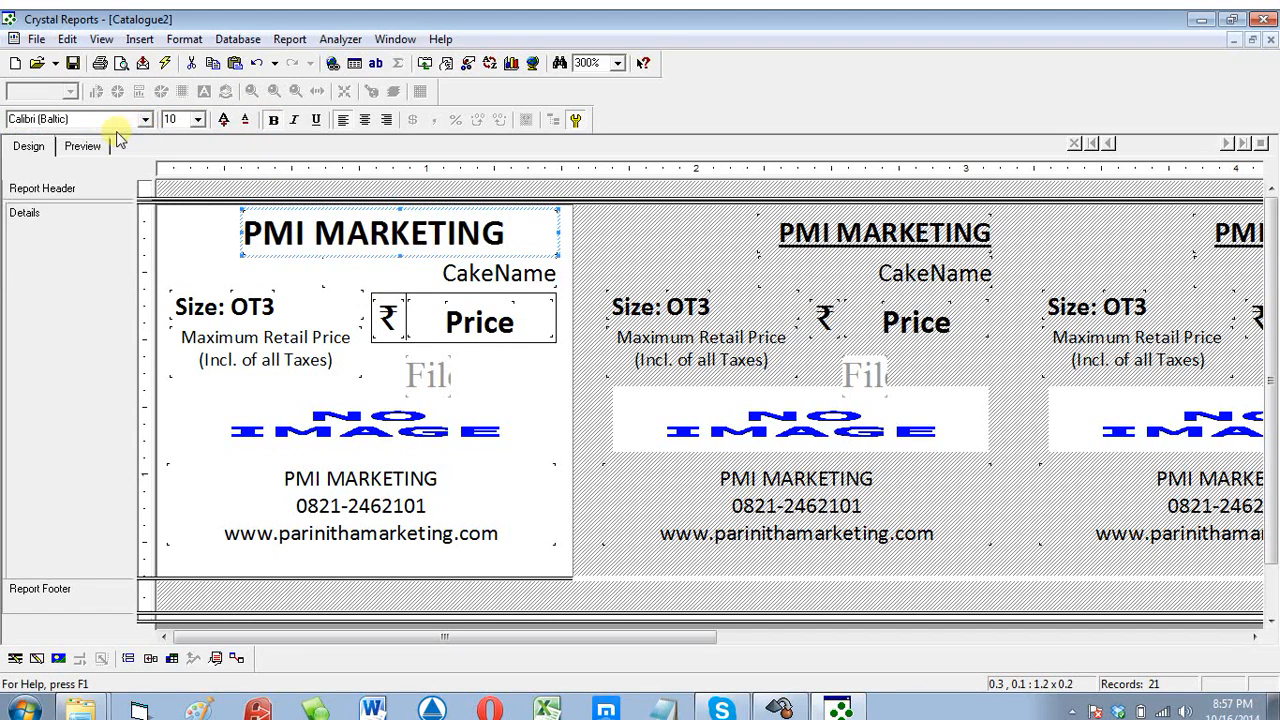
left_click(245, 120)
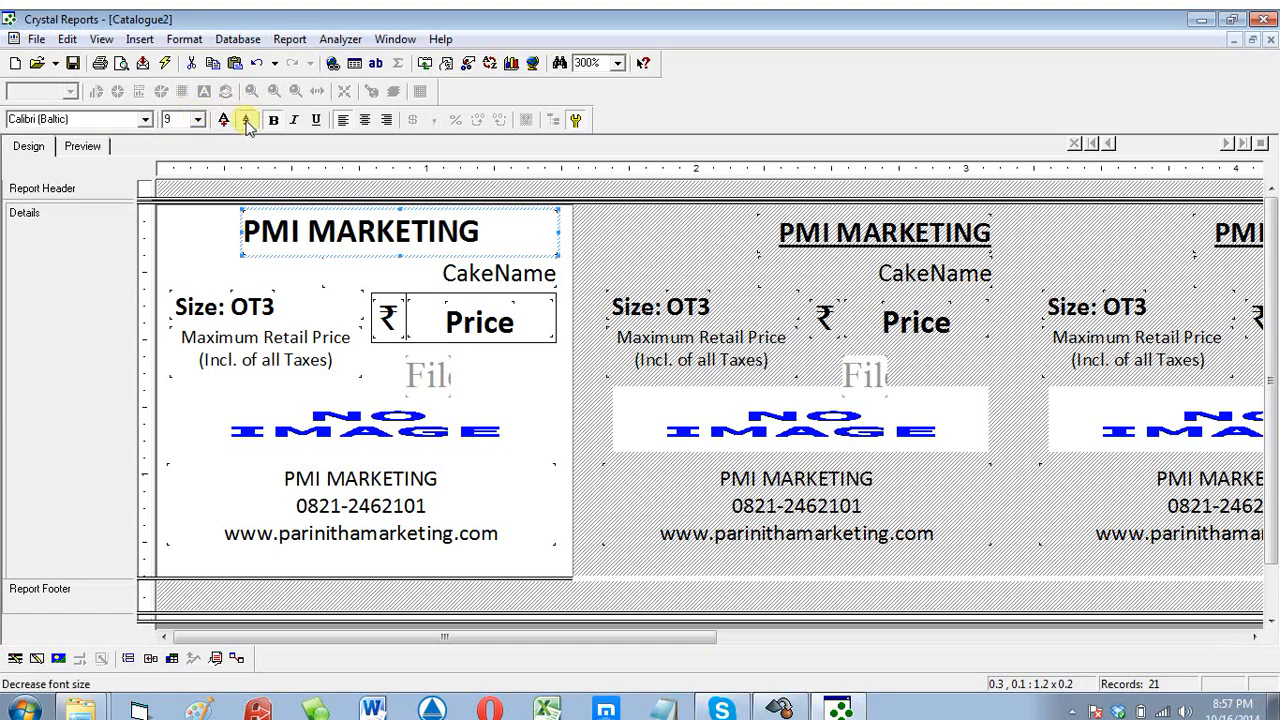
left_click(246, 121)
left_click(247, 122)
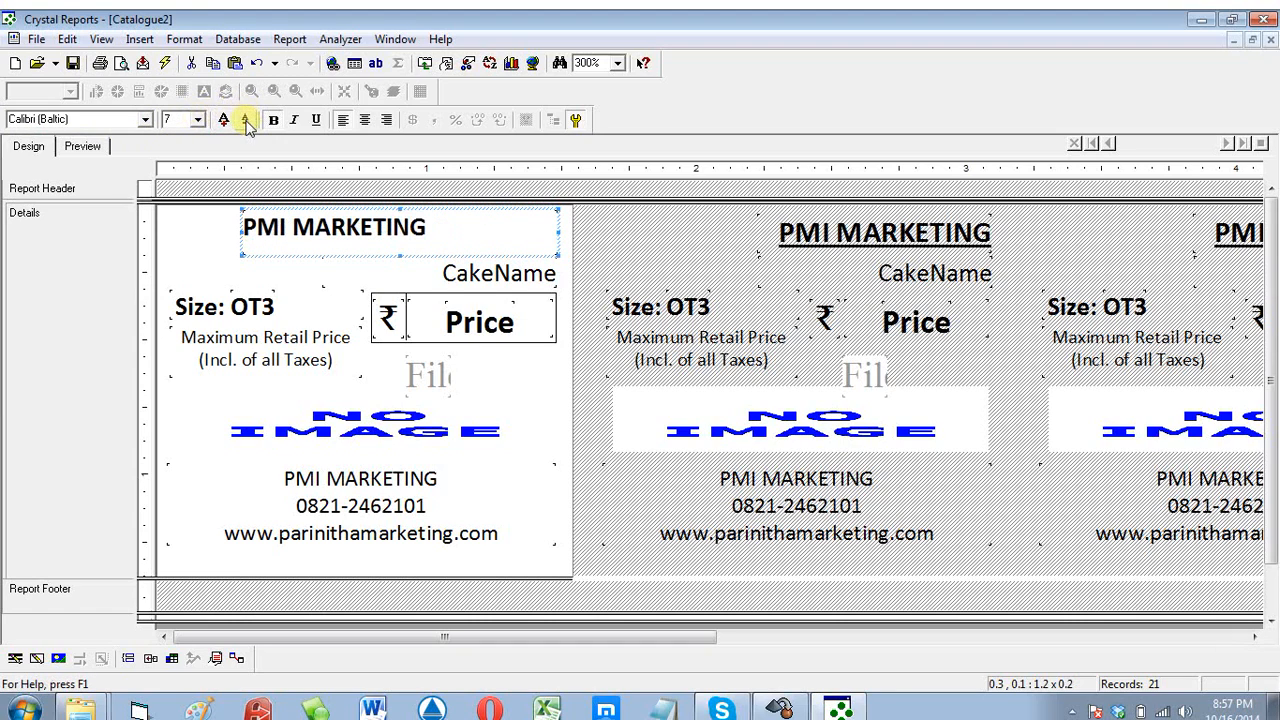
Step: Right-align and underline the PMI MARKETING heading, and narrow its text box to about 0.9 inches
left_click(387, 120)
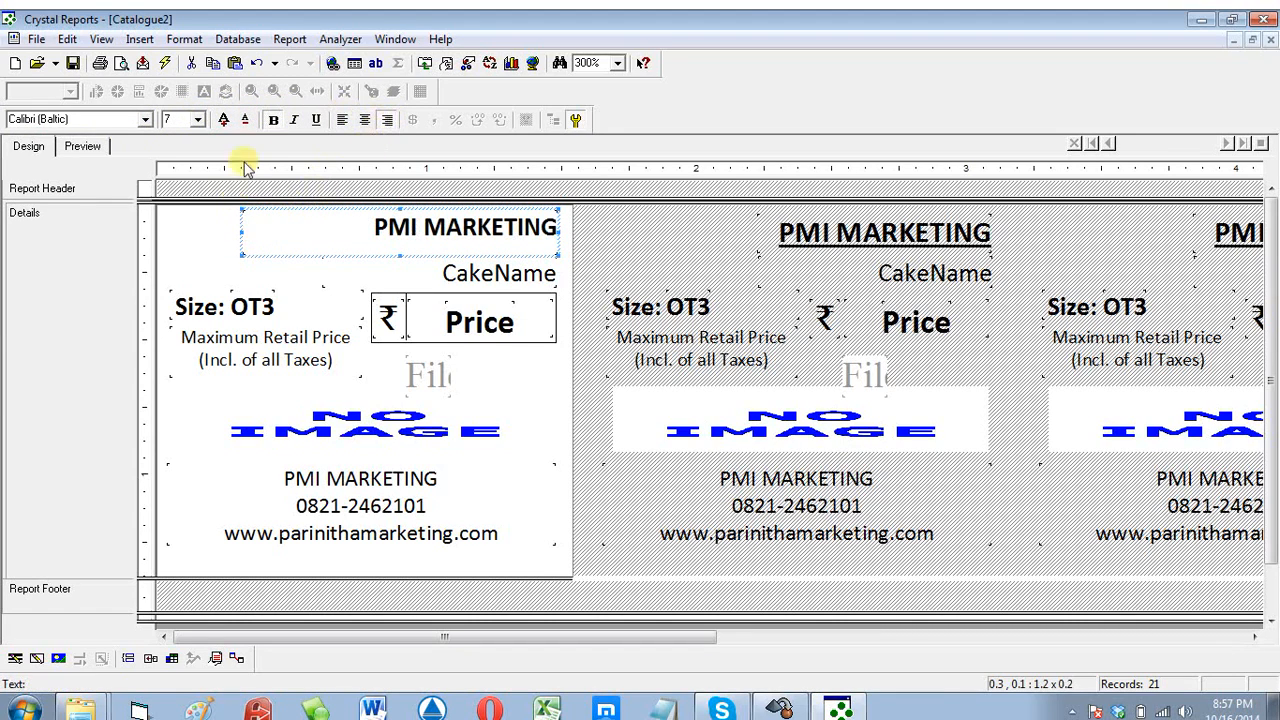
left_click(317, 119)
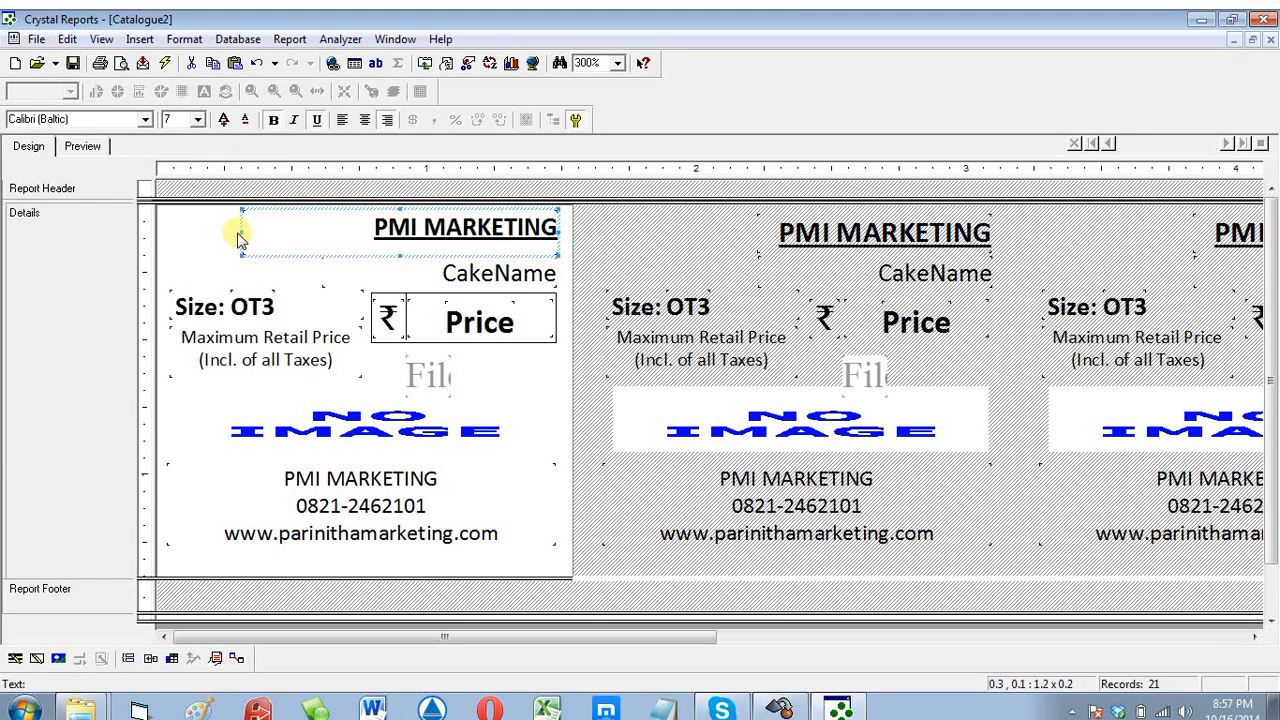
left_click_drag(242, 232, 319, 229)
Step: Set the font color of the PMI MARKETING heading to purple in its text format settings
right_click(340, 212)
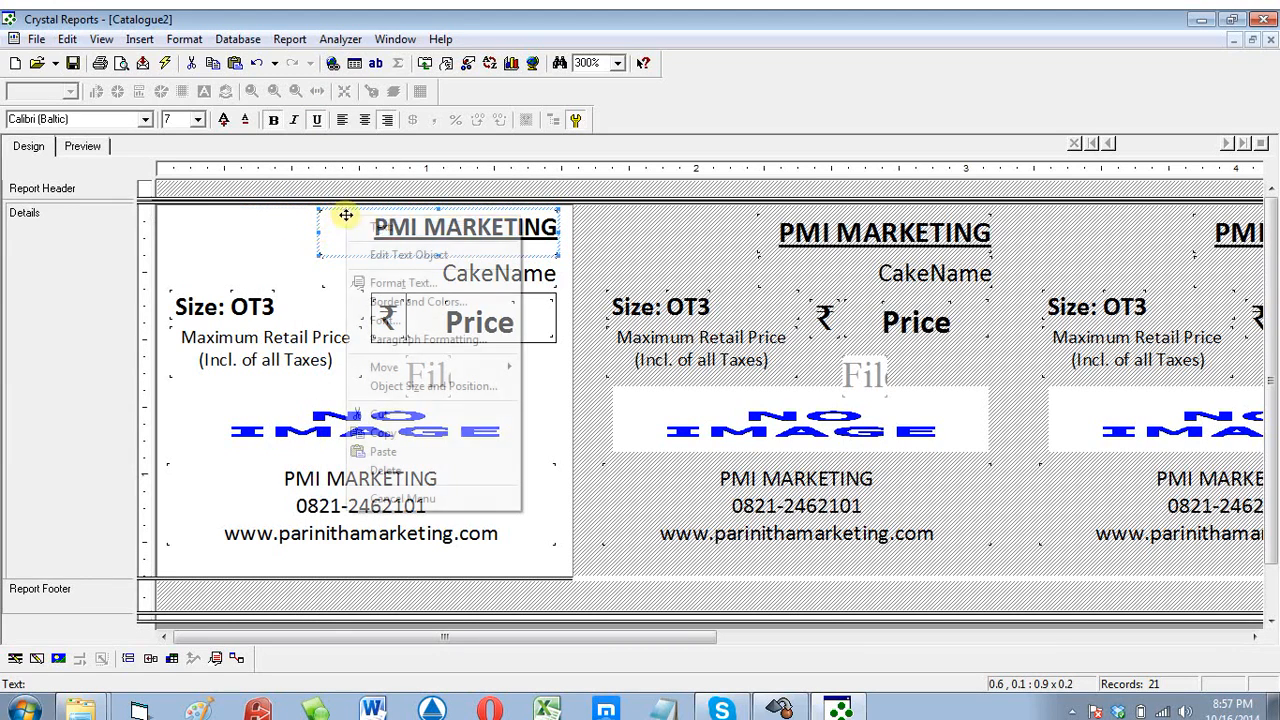
left_click(422, 283)
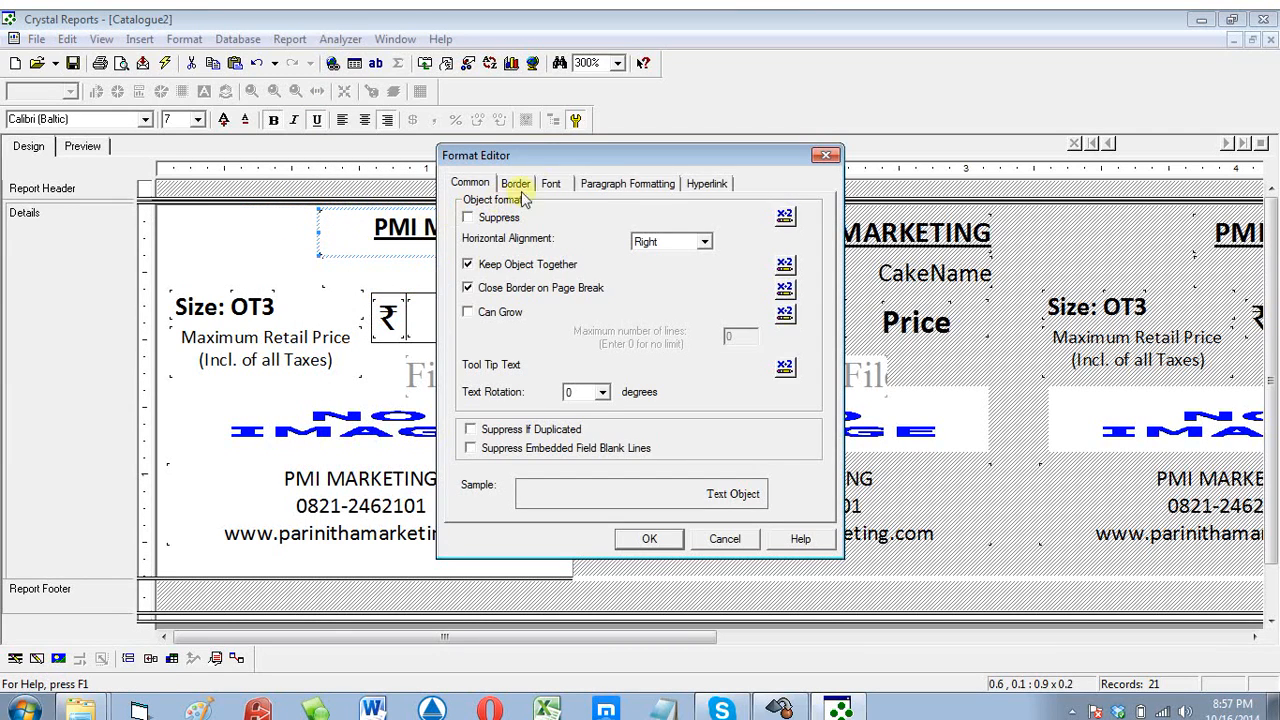
left_click(585, 184)
left_click(565, 190)
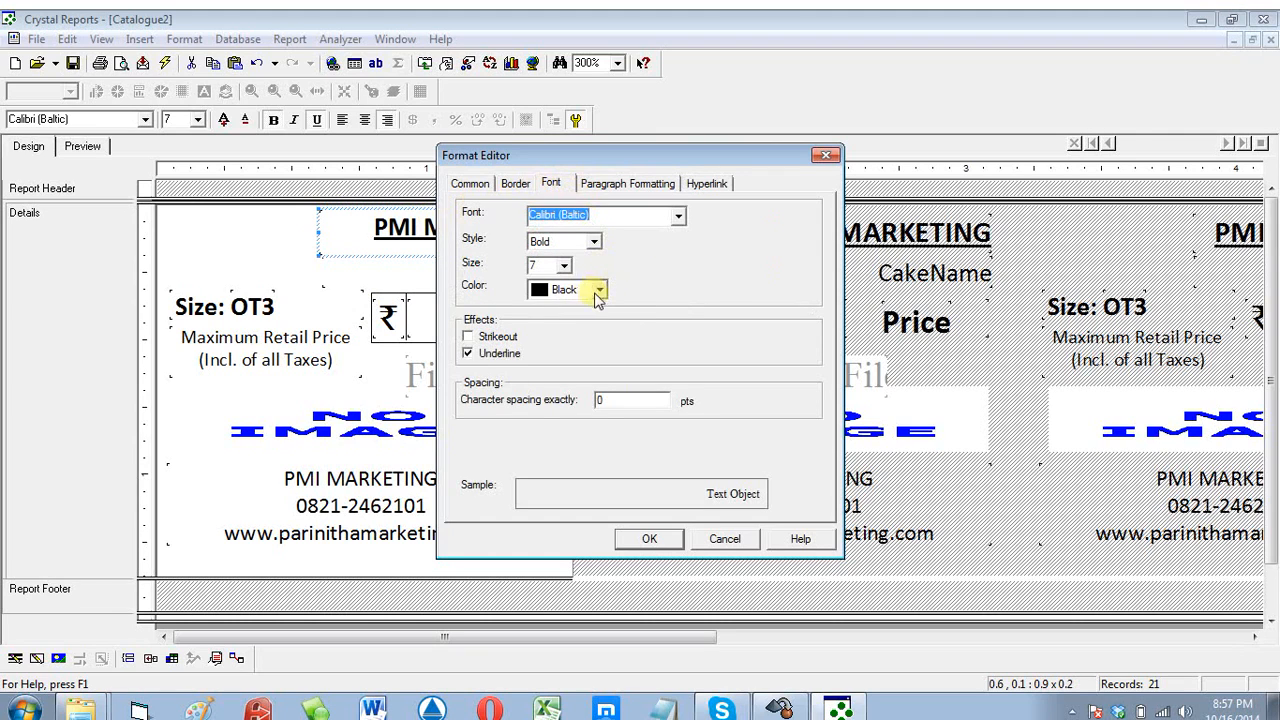
left_click(598, 289)
left_click(563, 385)
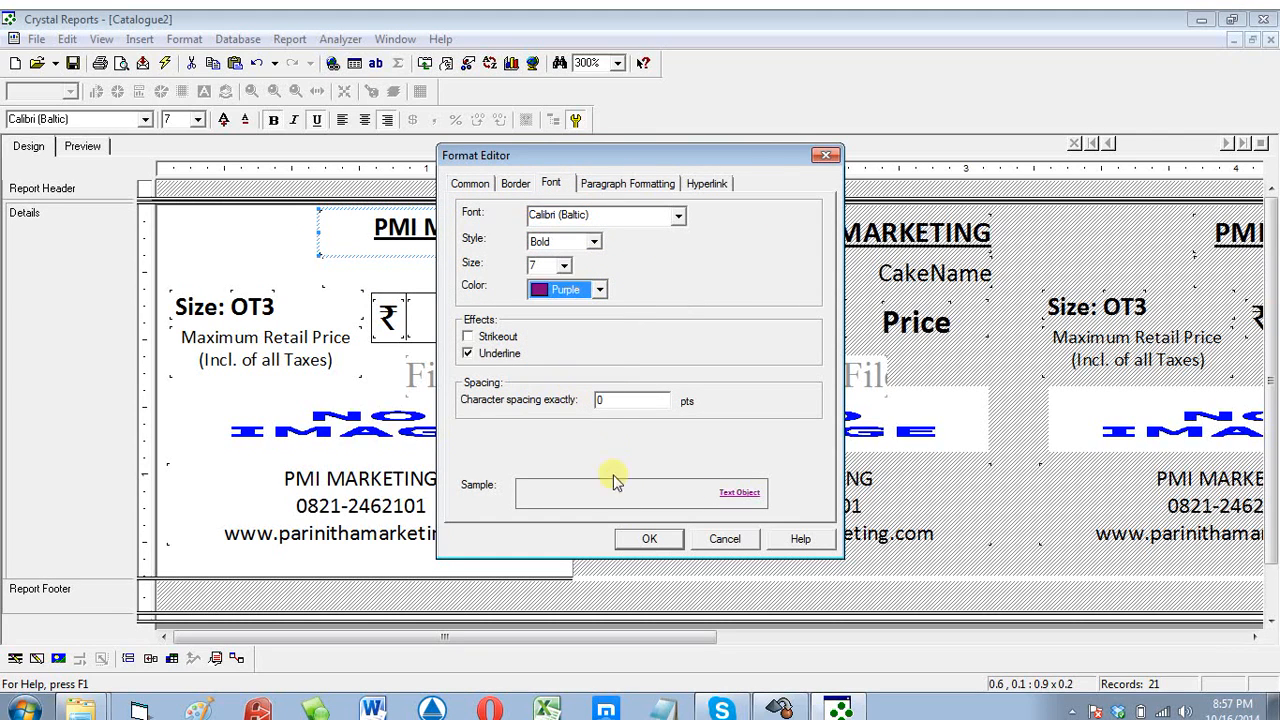
left_click(649, 538)
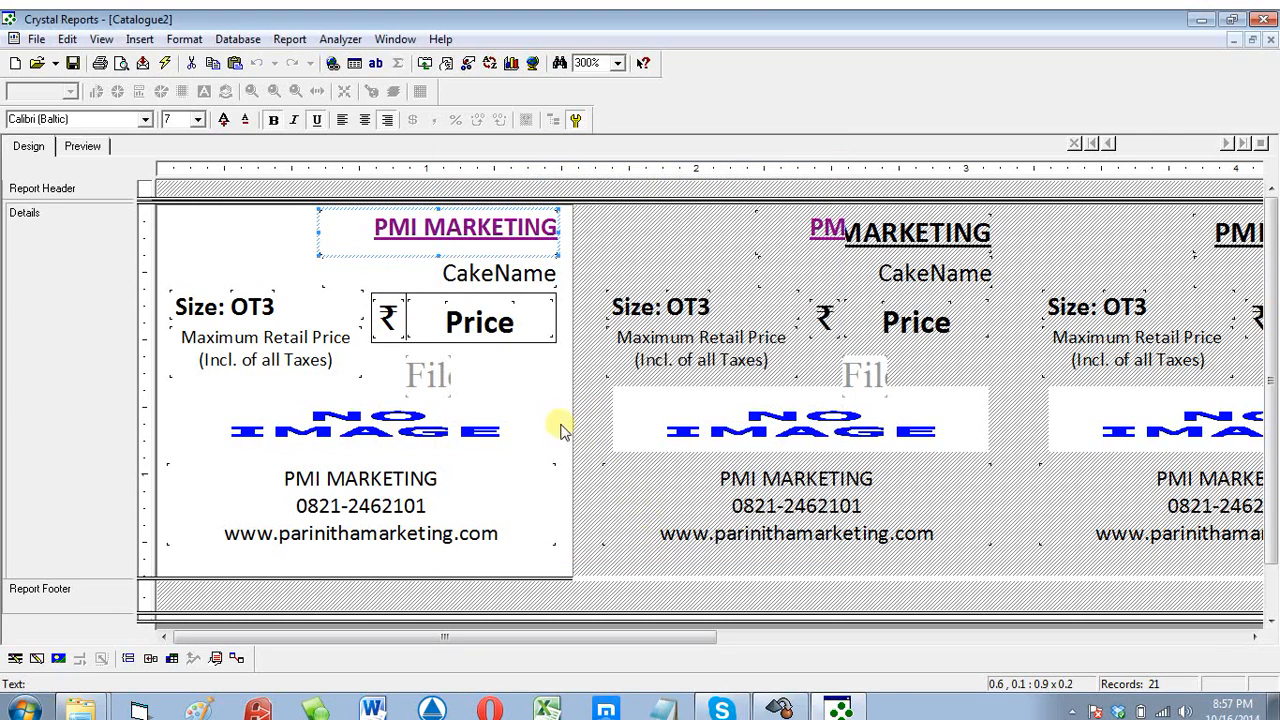
left_click(228, 238)
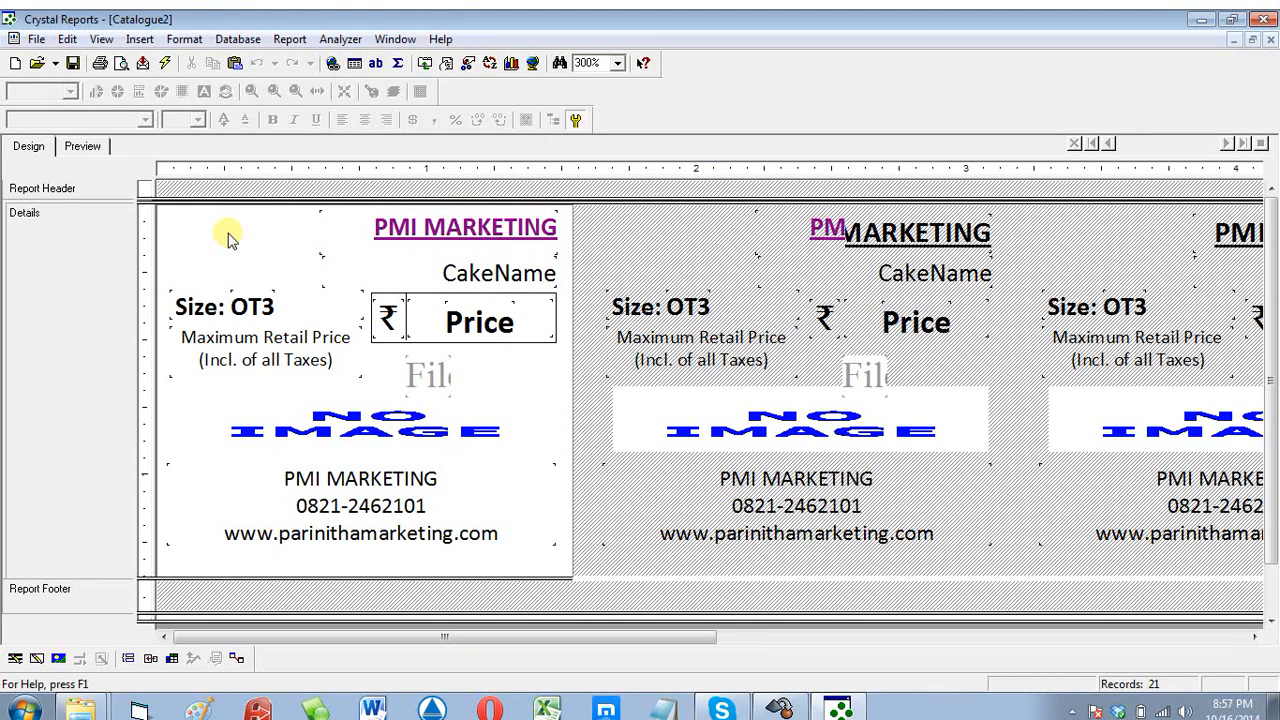
Step: Examine the Size, Maximum Retail Price, rupee symbol and Price text objects on the first label, including their editable contents
left_click(229, 300)
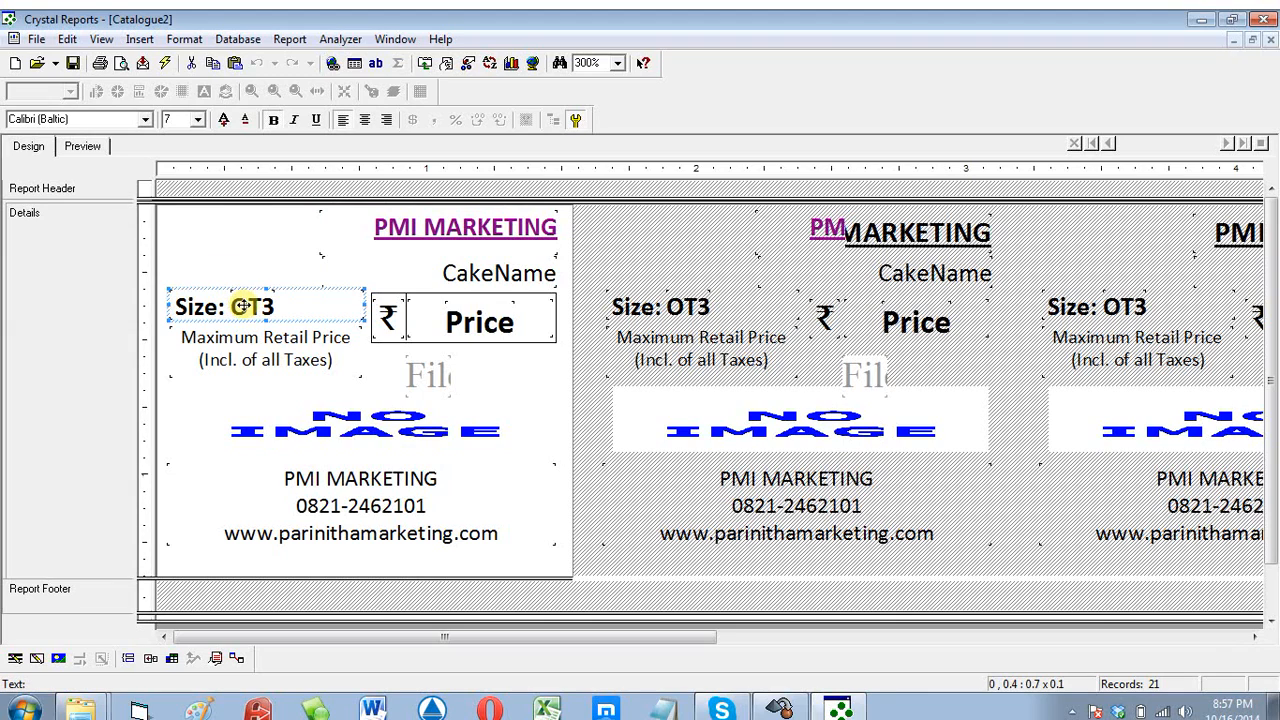
left_click(441, 318)
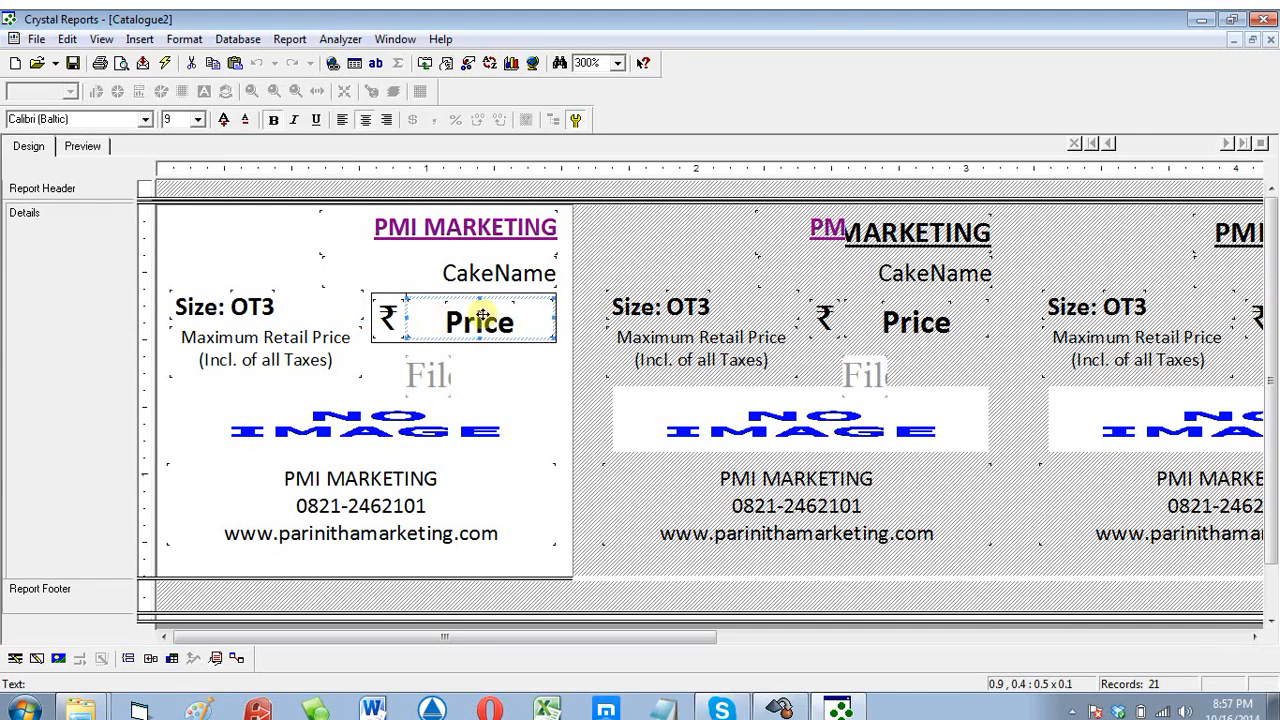
double_click(220, 309)
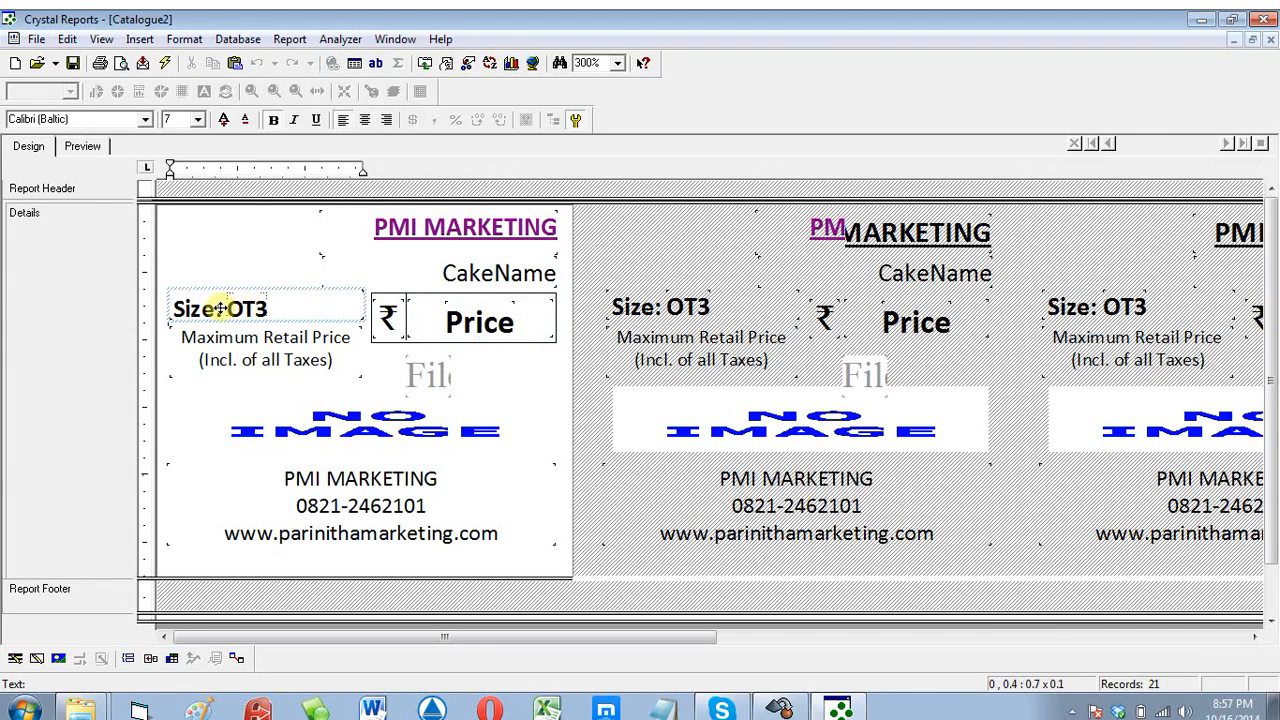
left_click_drag(220, 309, 225, 309)
double_click(228, 306)
left_click(276, 341)
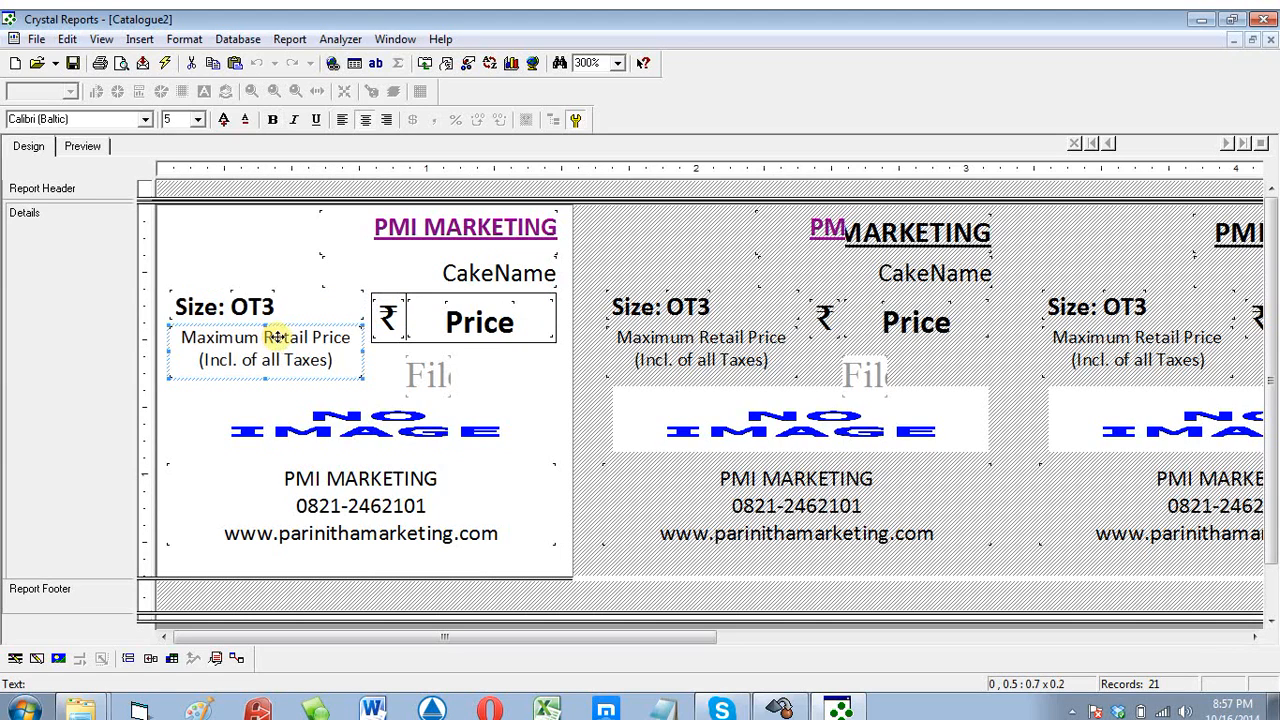
double_click(262, 306)
left_click(452, 318)
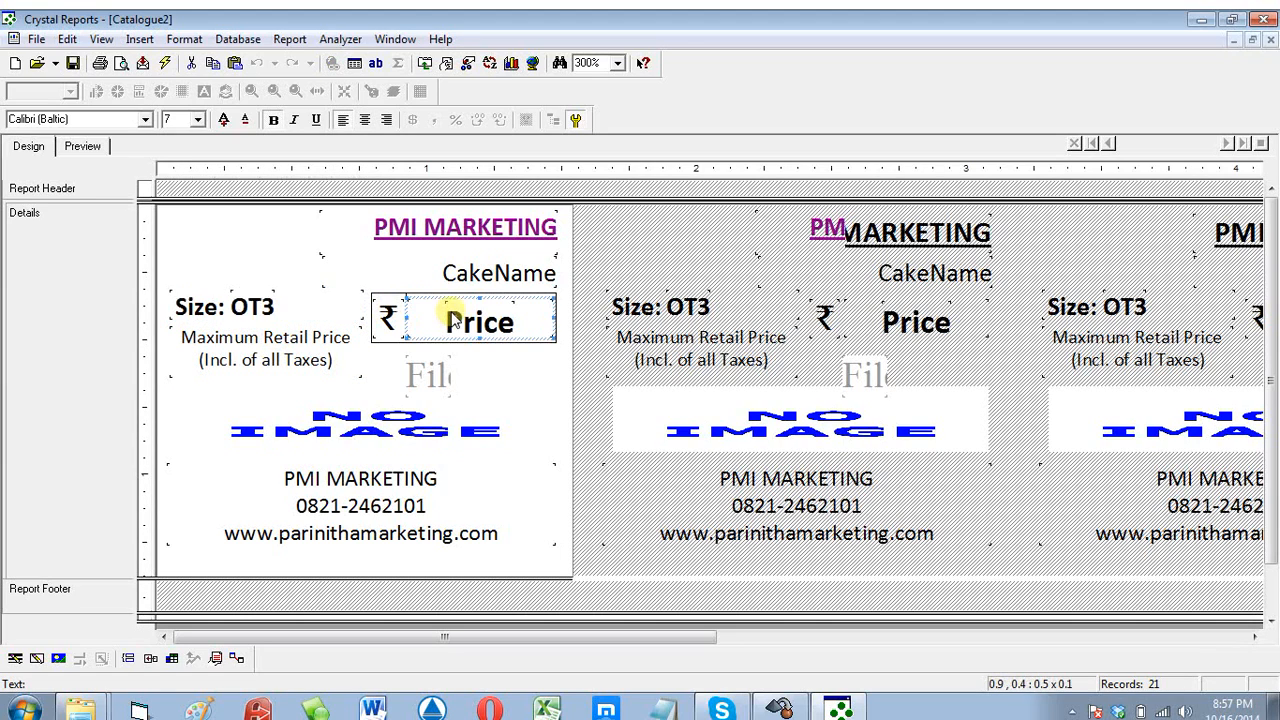
left_click(393, 323)
double_click(393, 323)
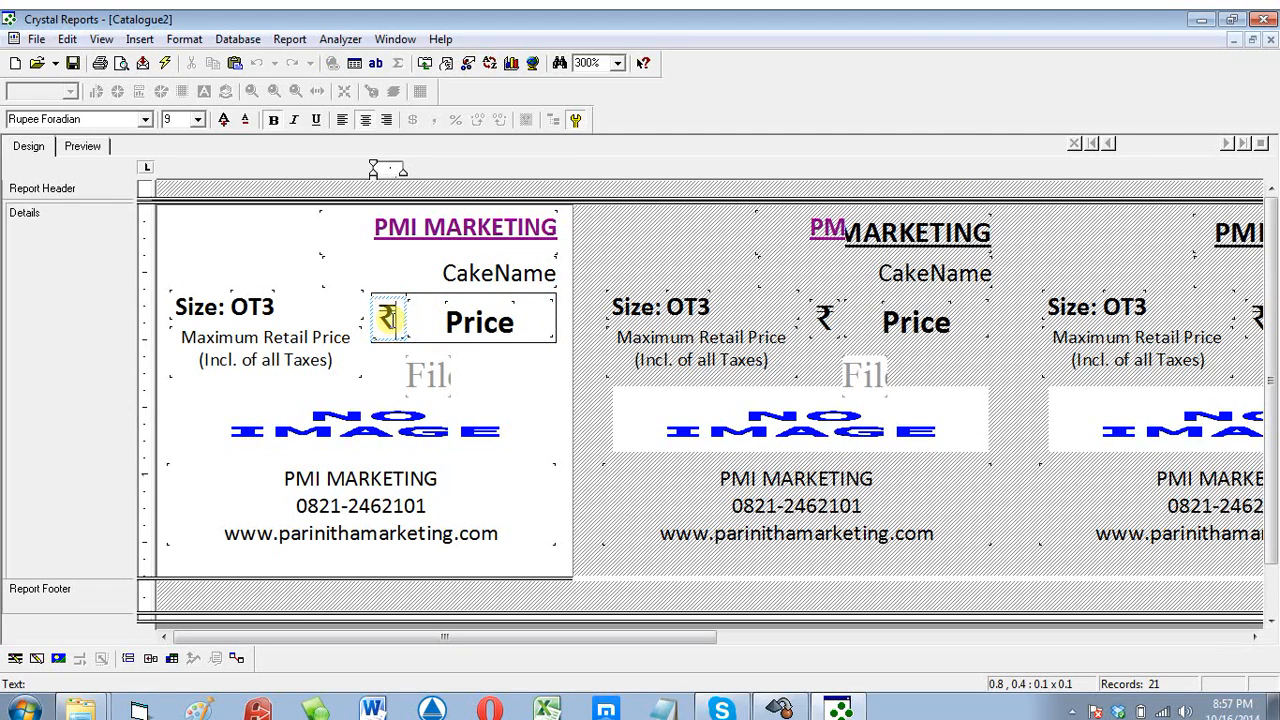
left_click(397, 368)
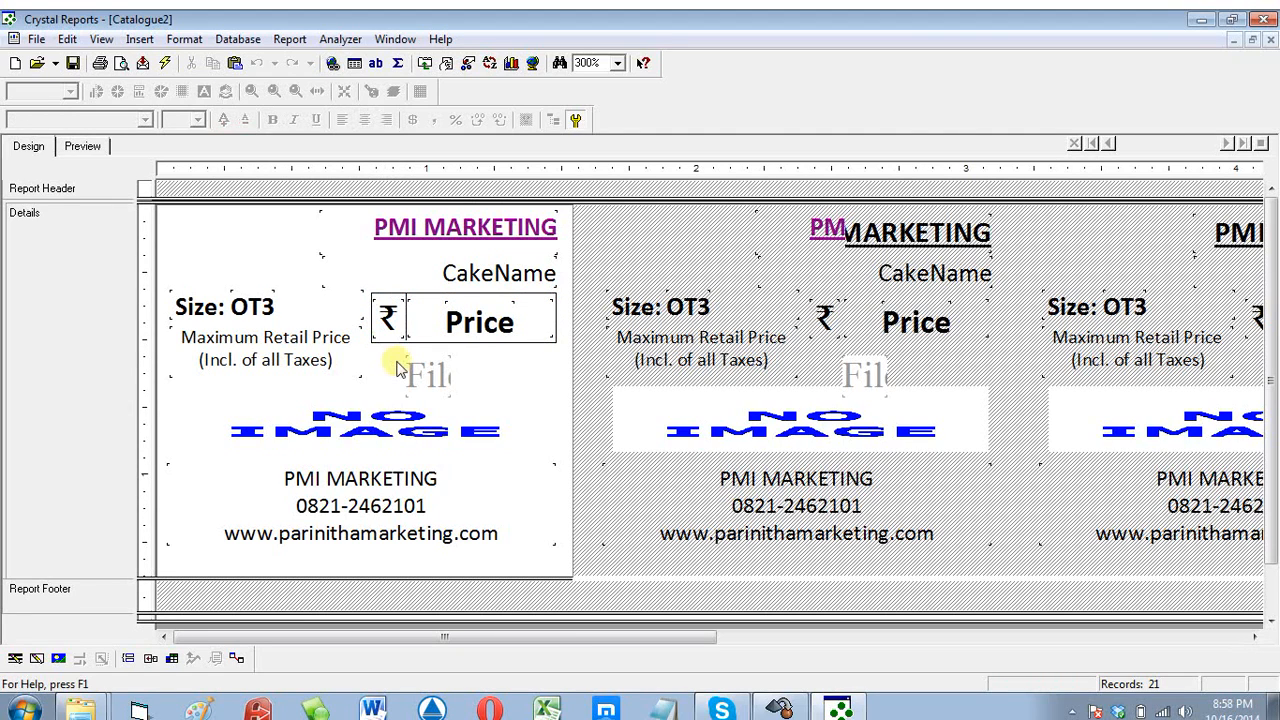
double_click(322, 338)
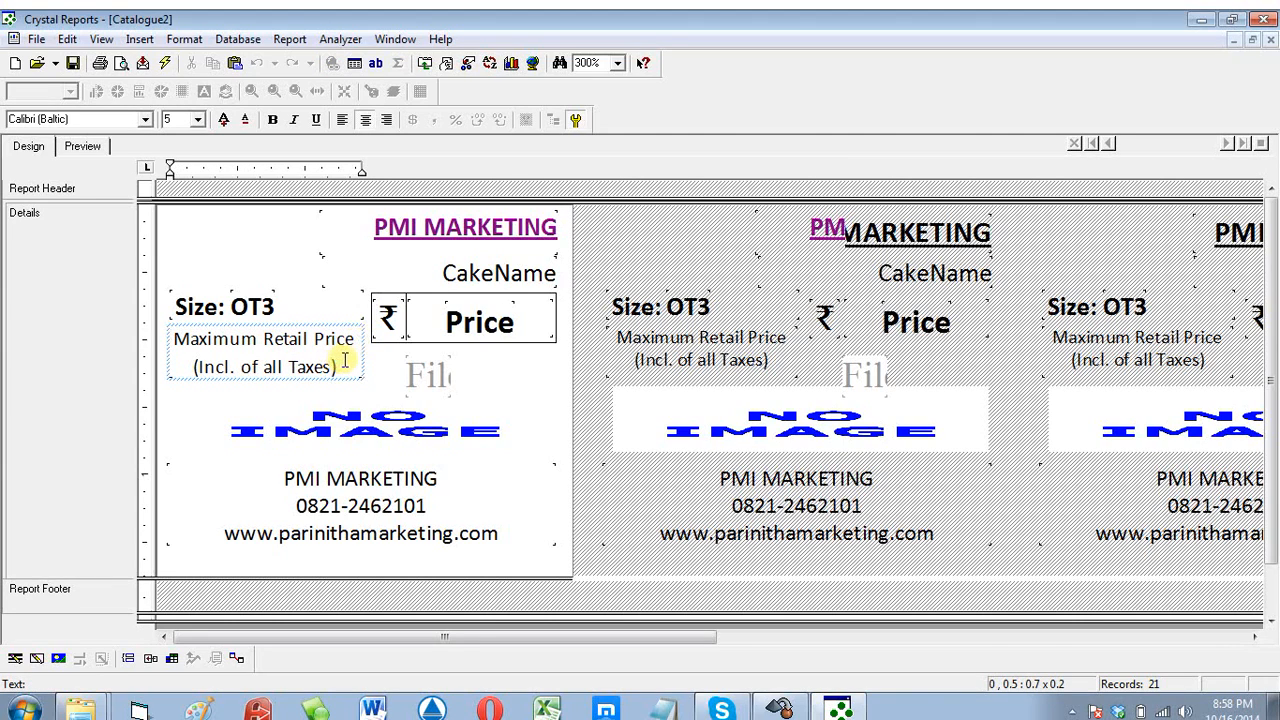
left_click(455, 330)
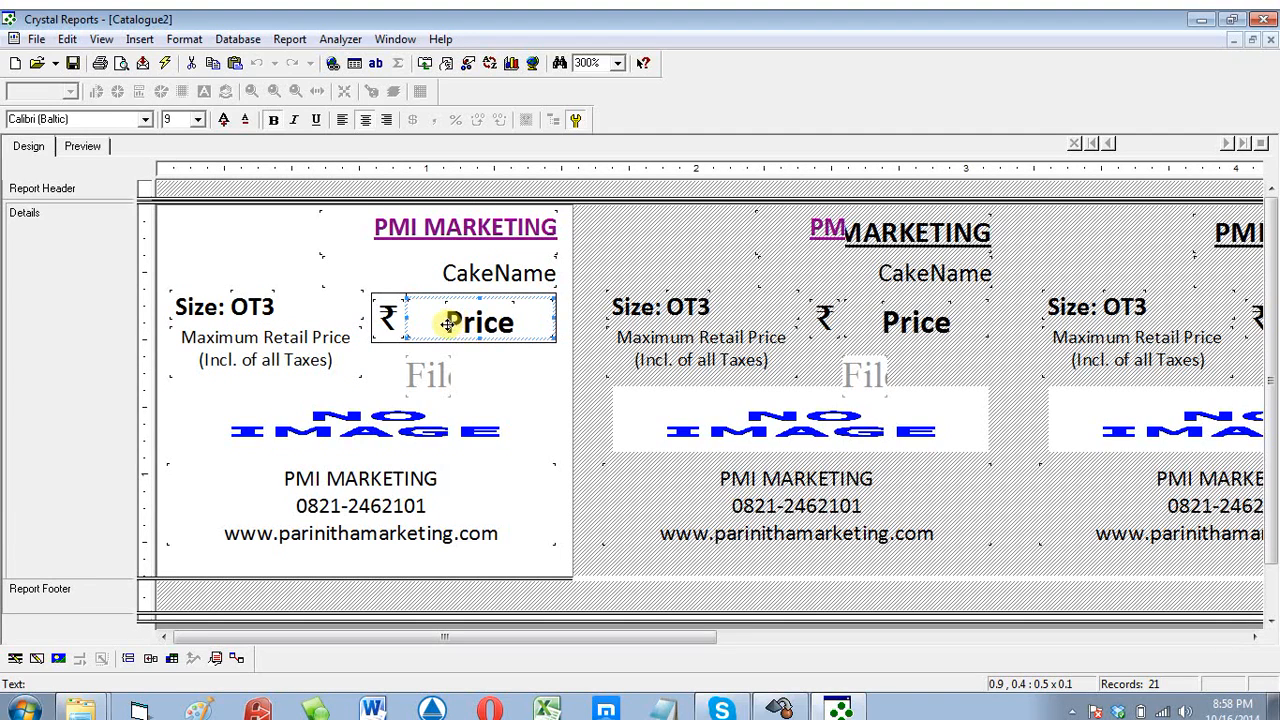
Step: Browse the ado table's database fields in the Field Explorer, from CakeName, FileName and Price through the OT fields, and close it
left_click(140, 39)
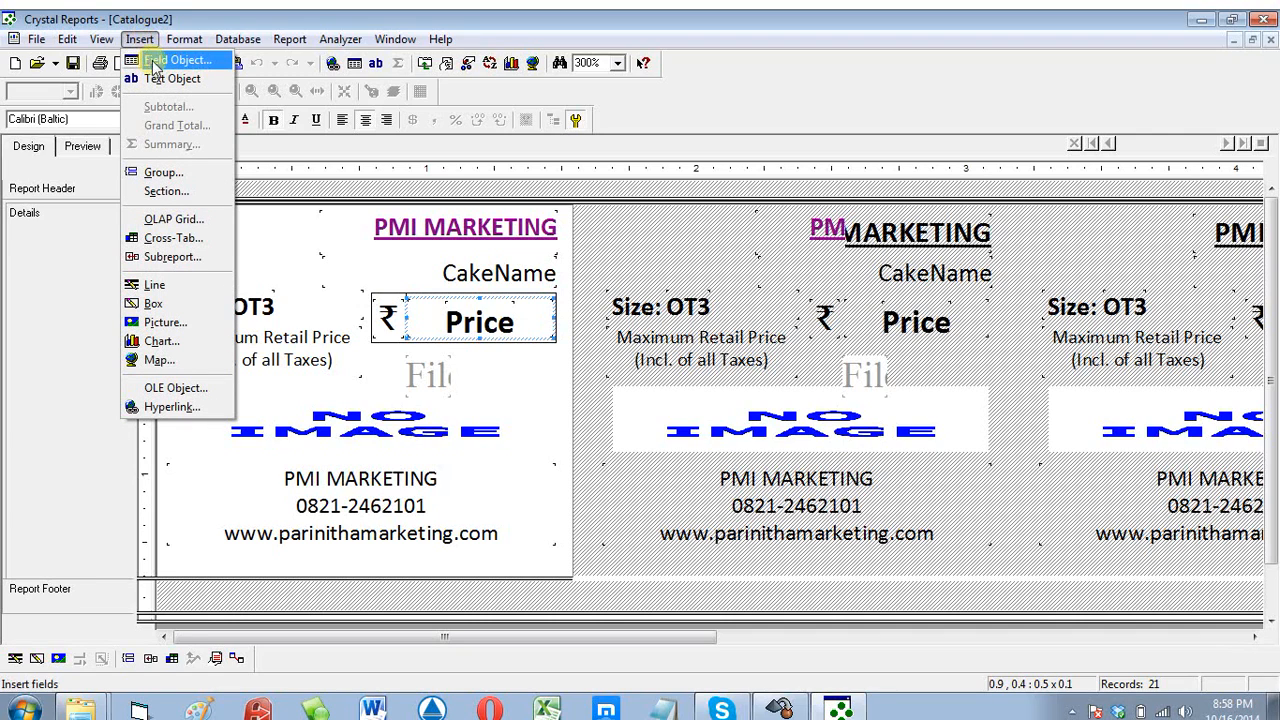
left_click(200, 64)
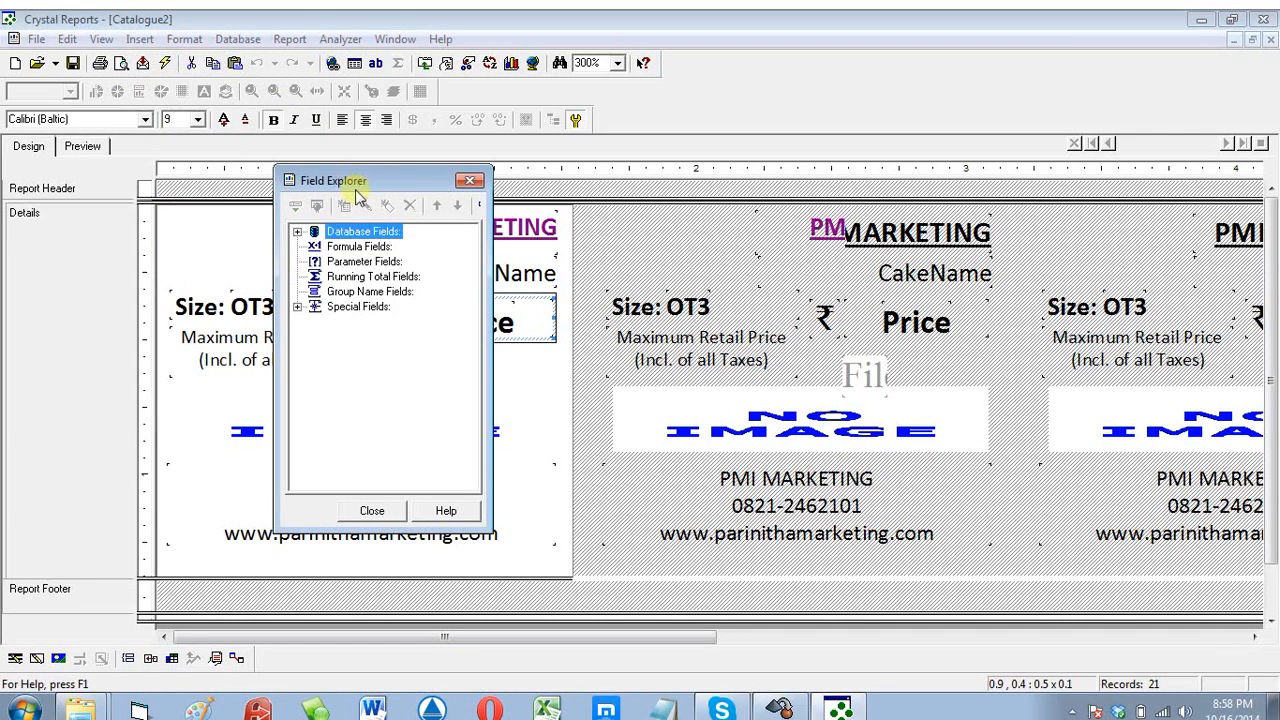
left_click(298, 232)
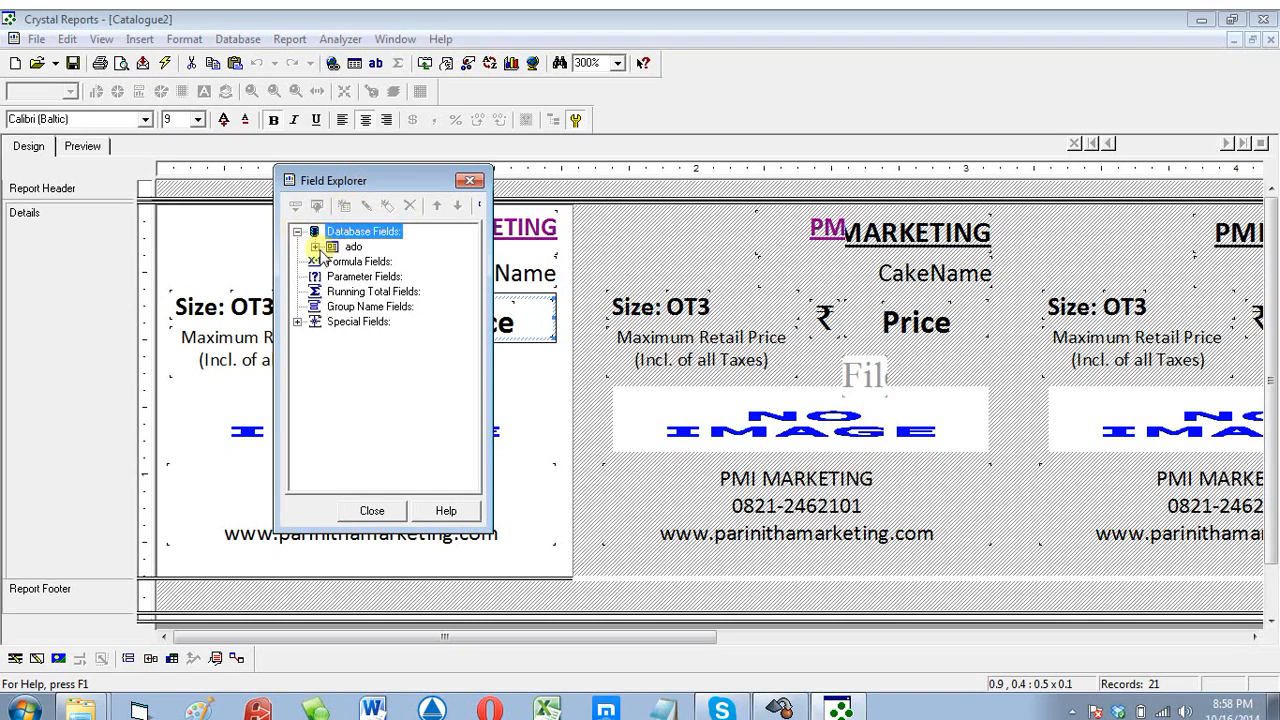
left_click(315, 246)
left_click(377, 279)
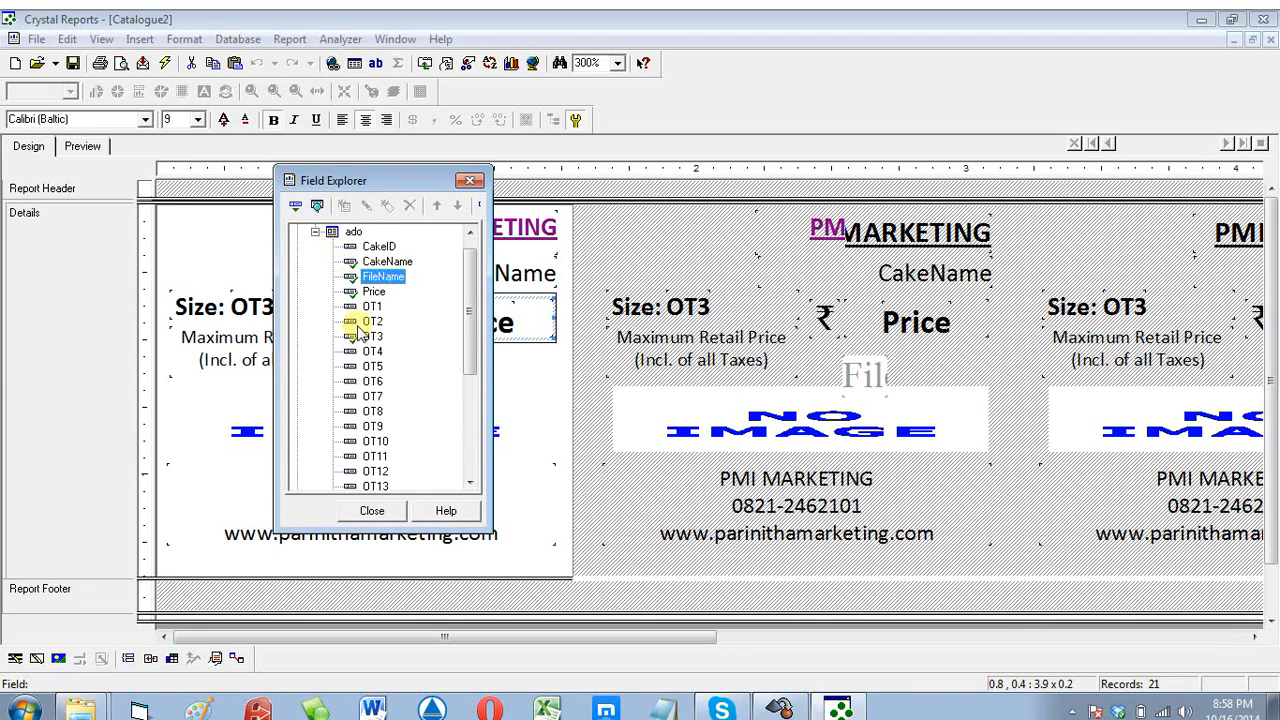
left_click(369, 352)
left_click(370, 382)
left_click(375, 411)
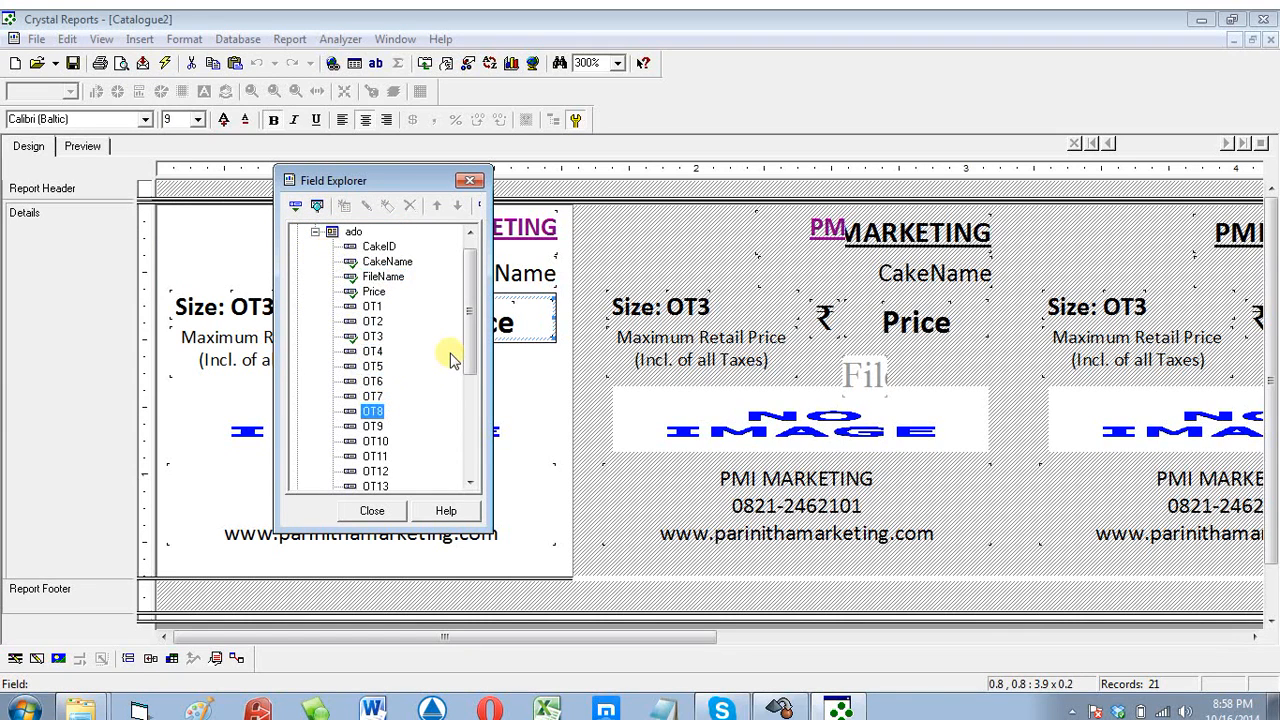
left_click_drag(468, 348, 440, 362)
left_click(372, 294)
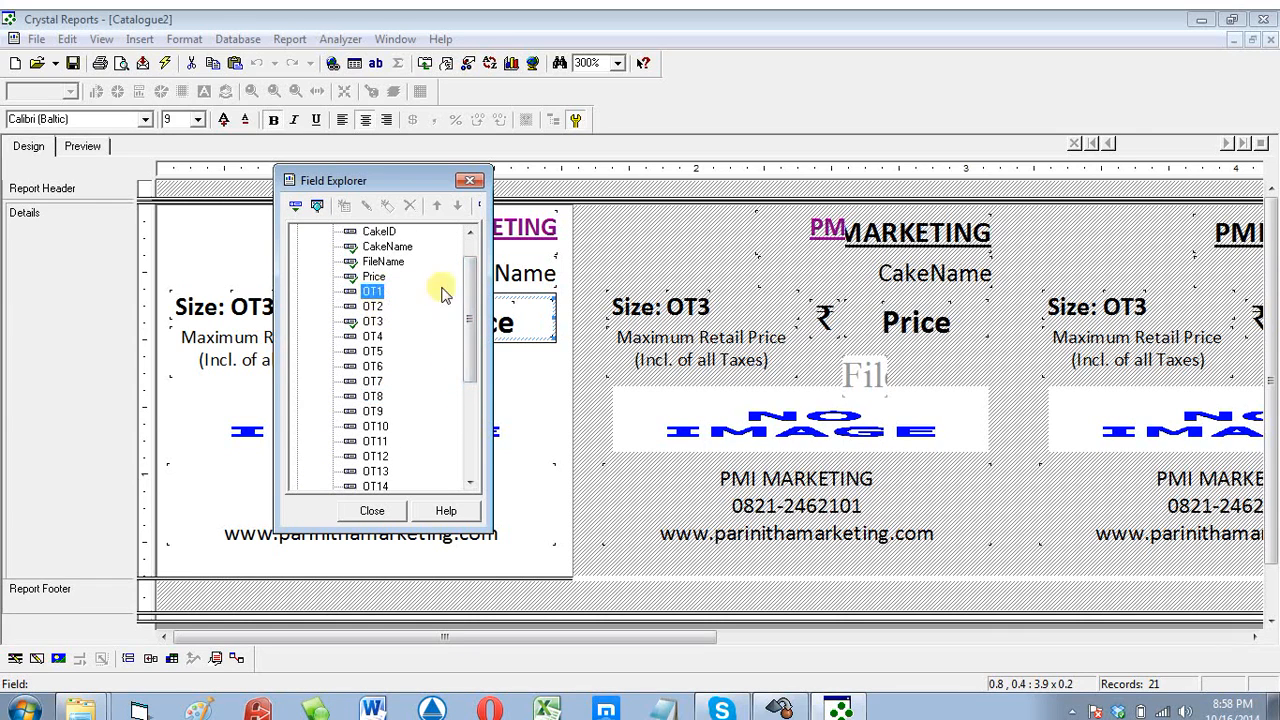
left_click_drag(474, 296, 478, 272)
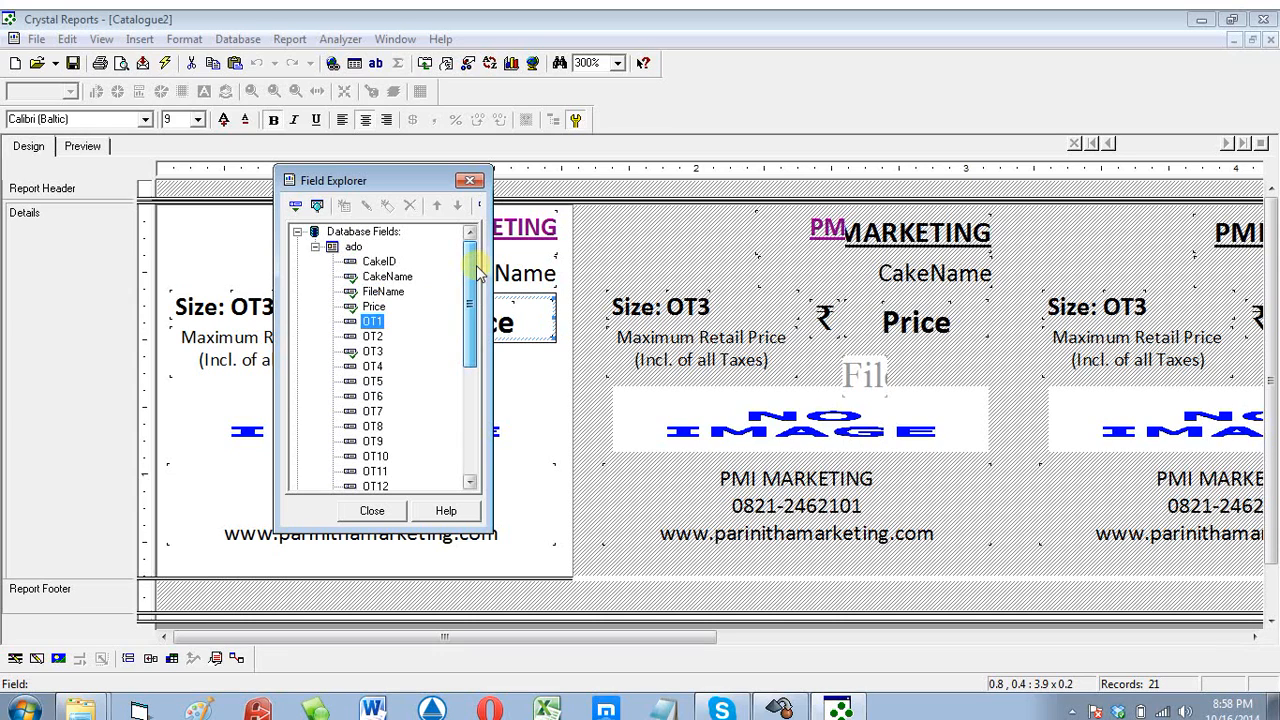
left_click(384, 279)
left_click(383, 291)
left_click(374, 306)
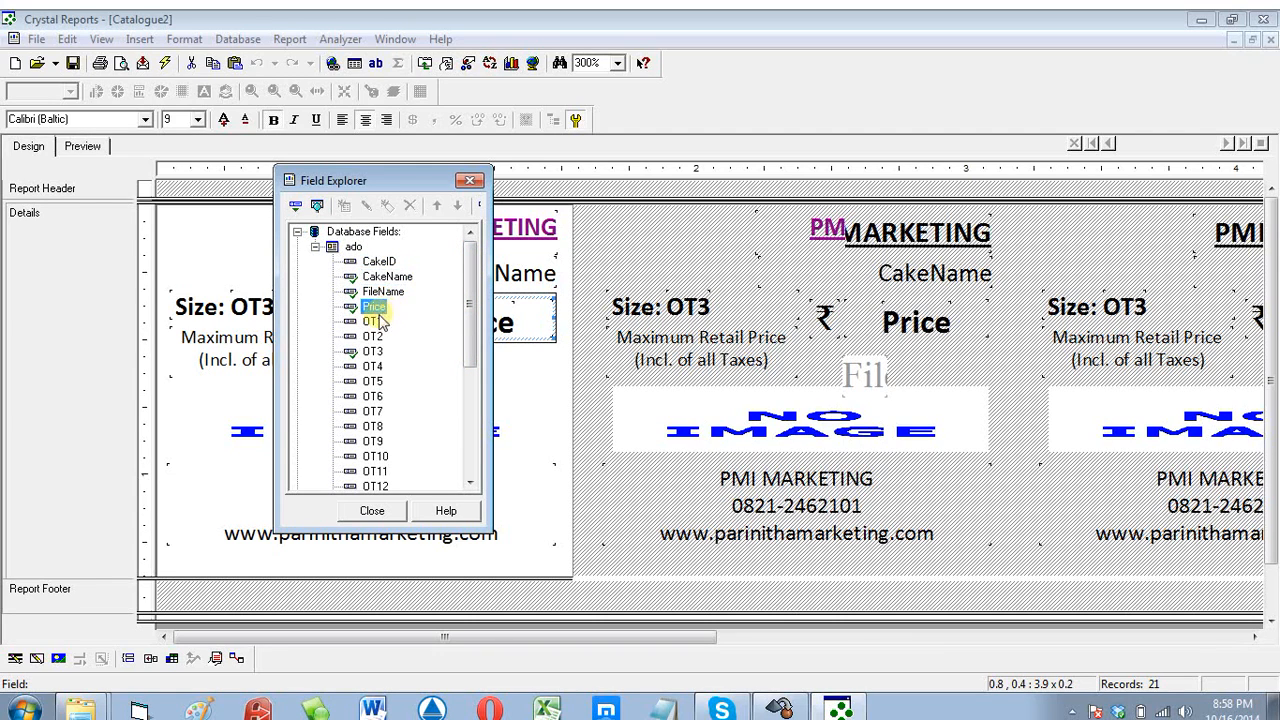
left_click(372, 324)
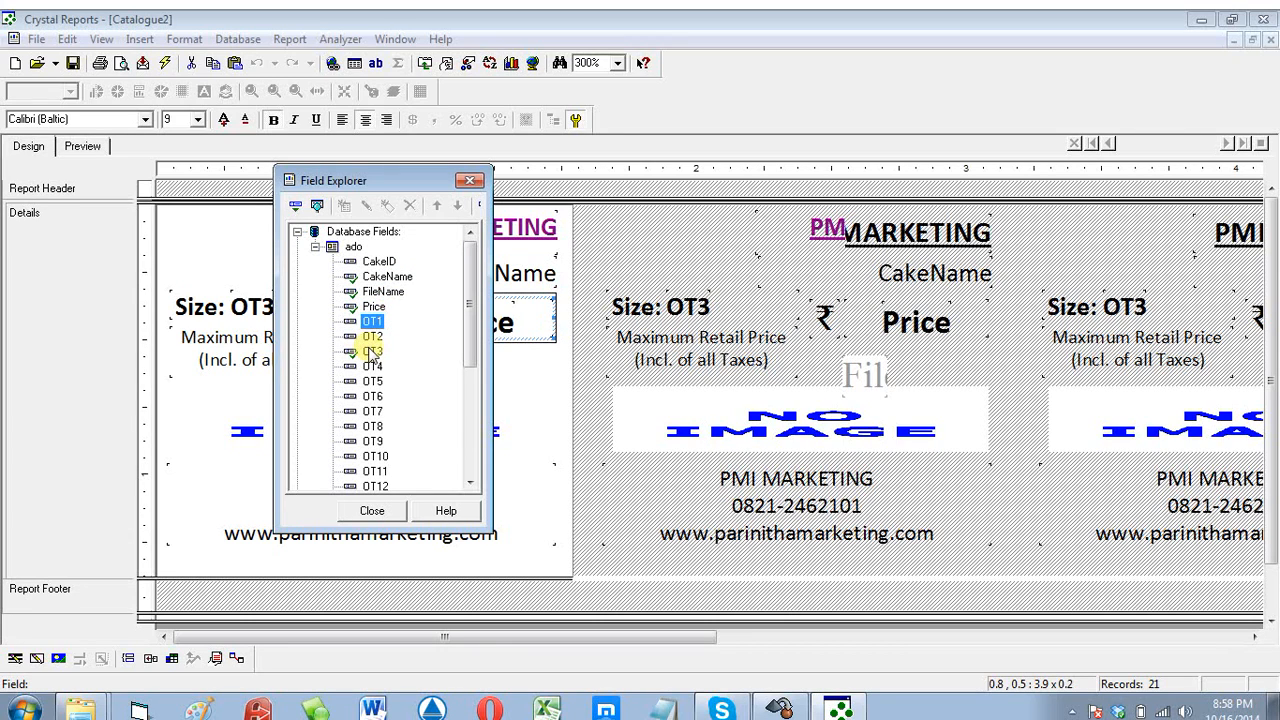
left_click(469, 180)
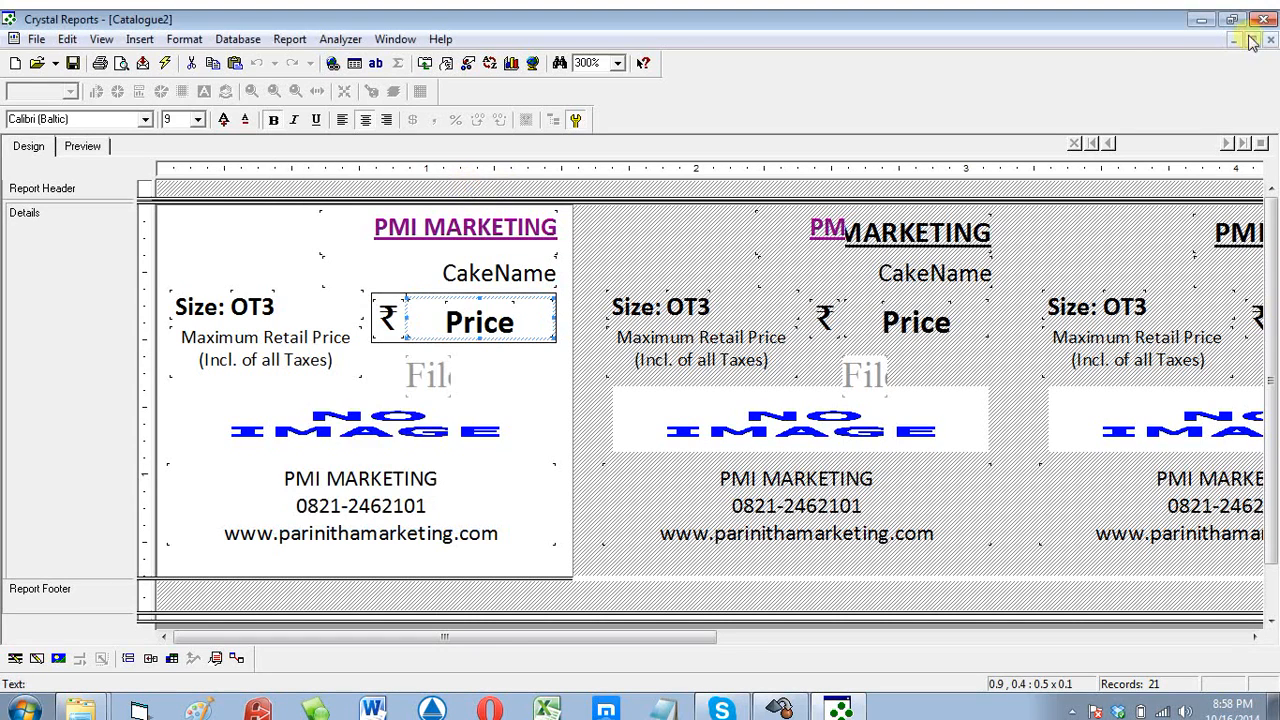
Step: Open the "TCodes of Barcode Printing" text file from the Retail Soft shortcut's installation folder in a maximized Notepad window
left_click(1201, 19)
left_click(1204, 19)
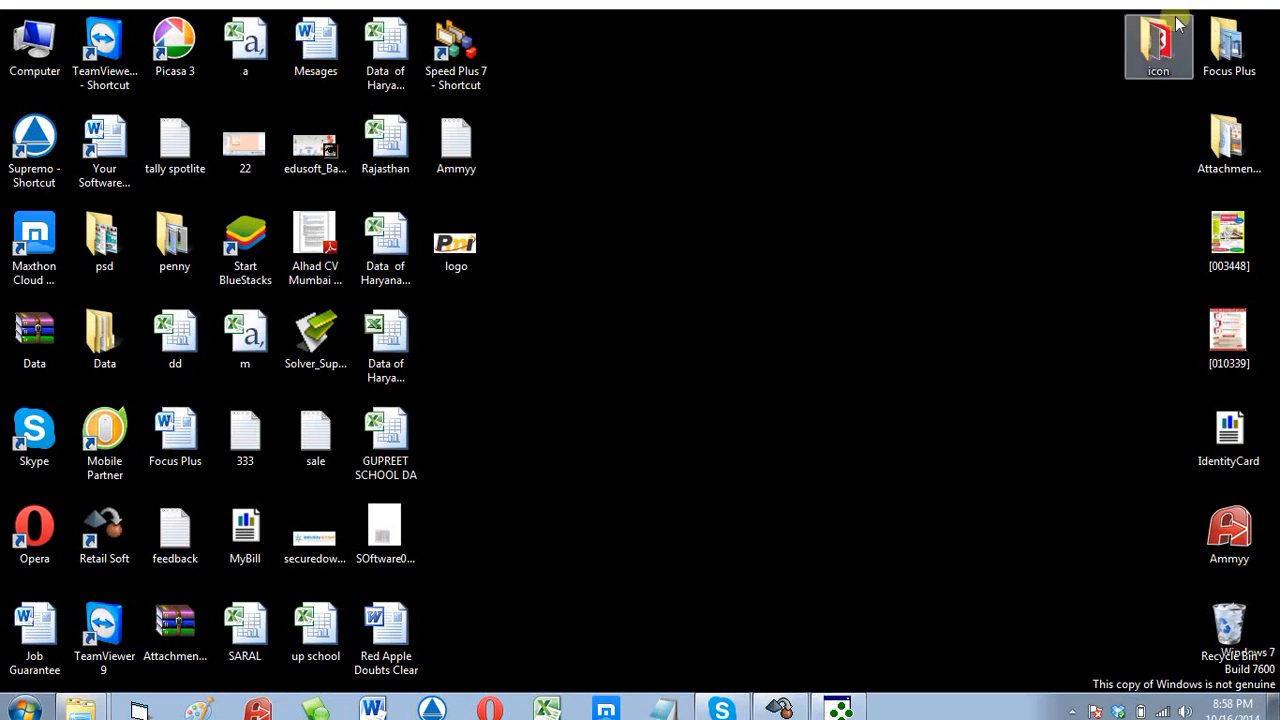
right_click(107, 530)
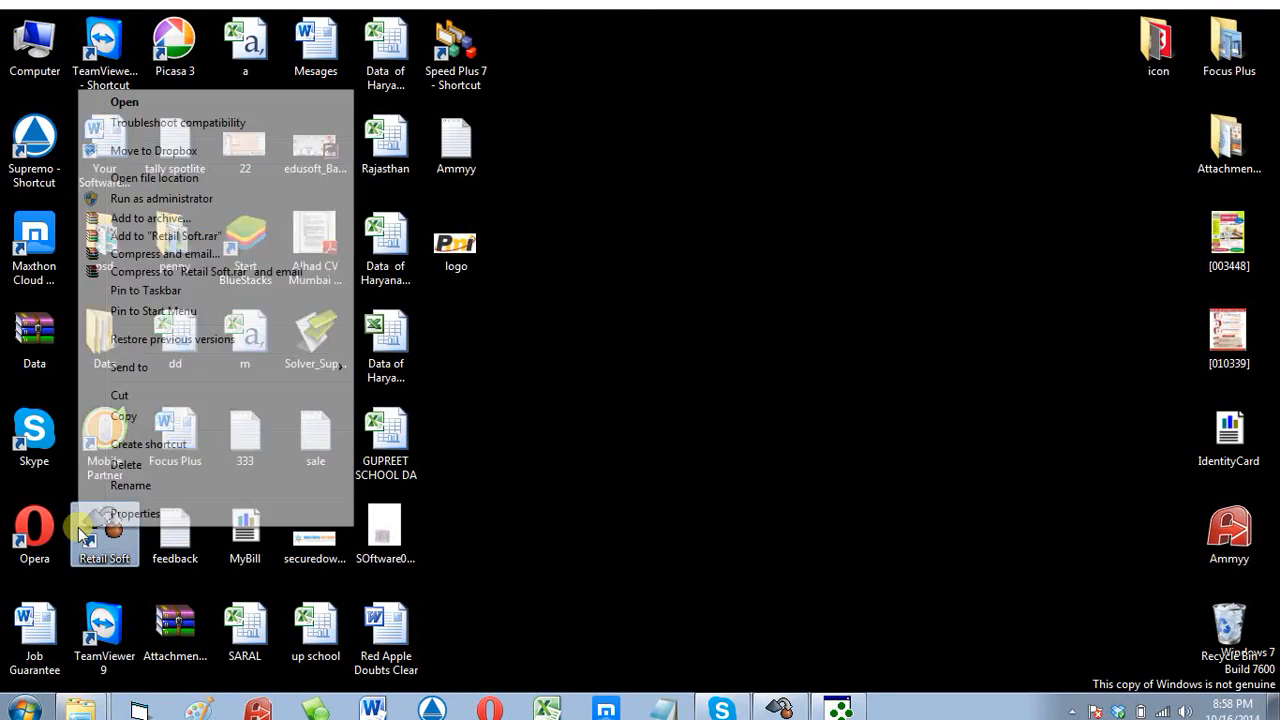
left_click(160, 177)
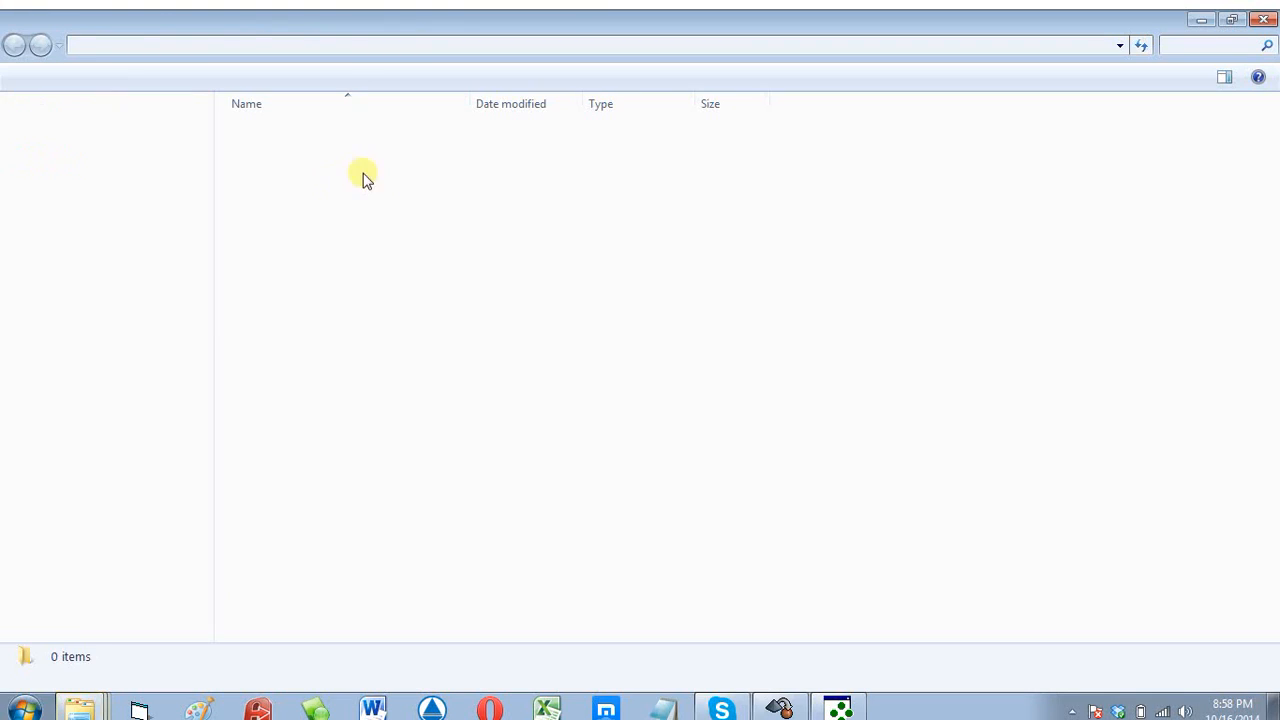
left_click(480, 257)
key("t")
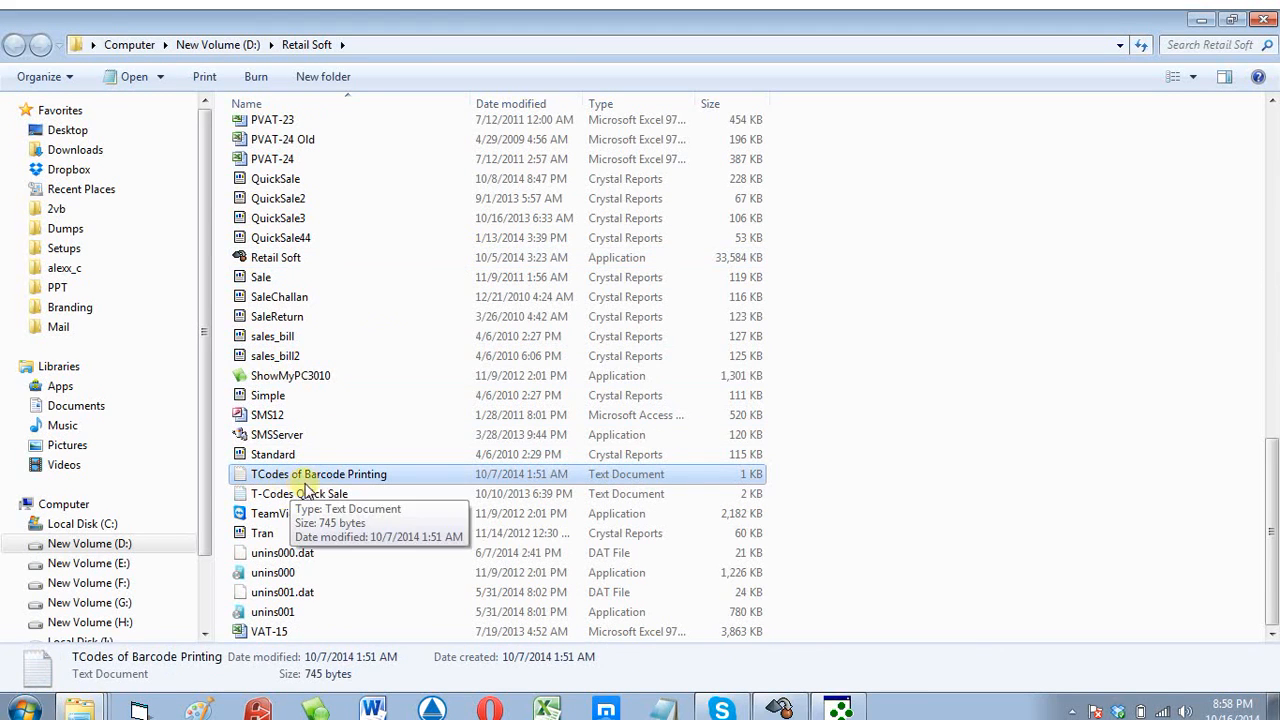
double_click(244, 480)
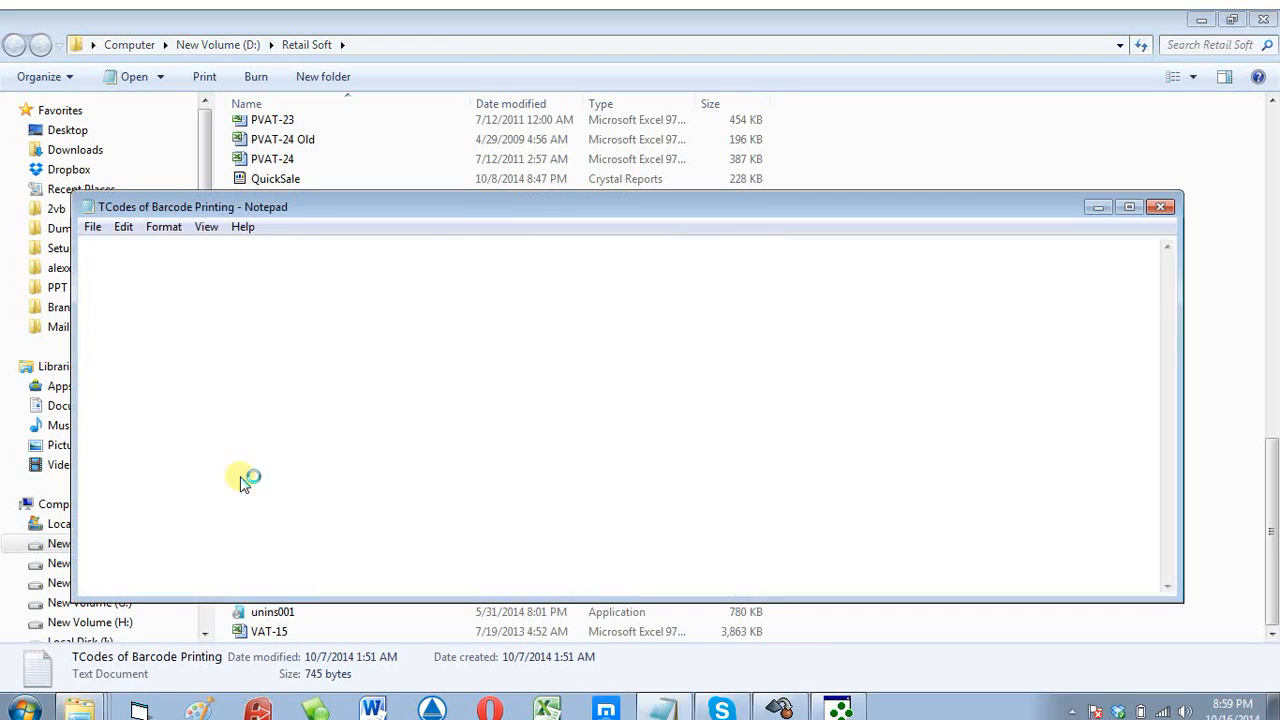
double_click(495, 208)
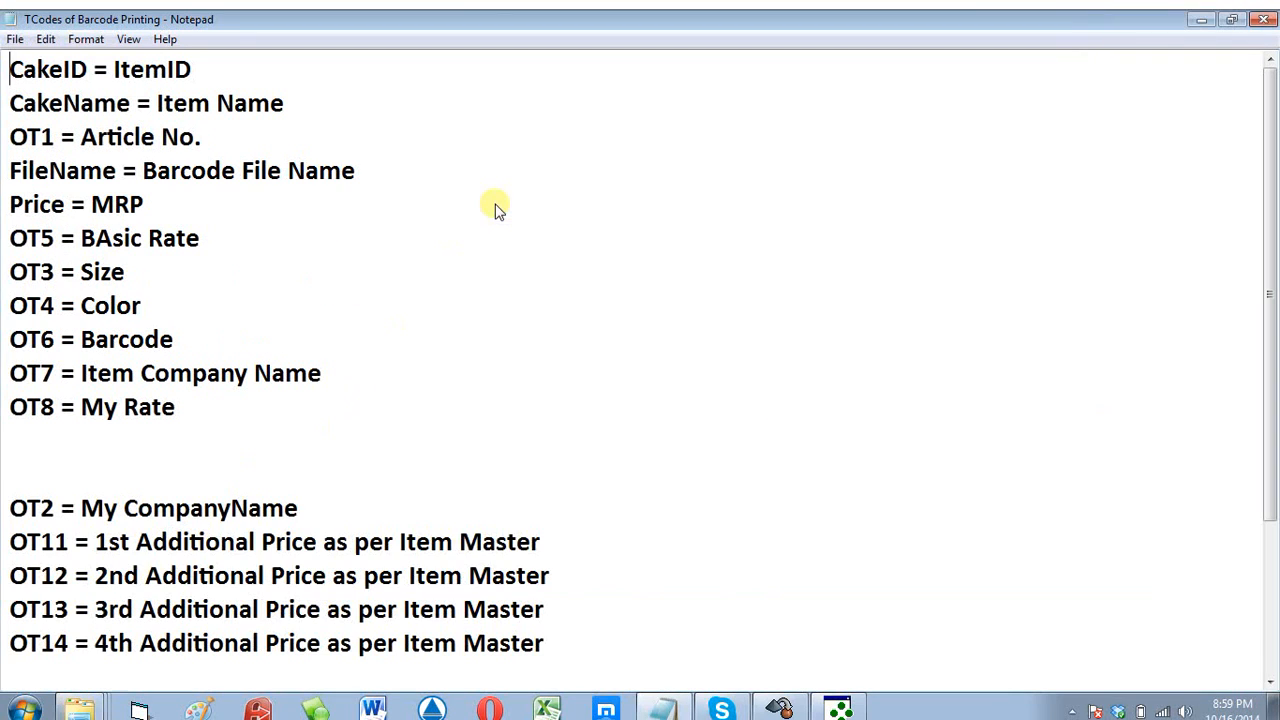
Step: Look up the meanings of the CakeID, CakeName and OT1 field codes in the barcode printing code list
left_click(208, 74)
left_click_drag(208, 74, 100, 72)
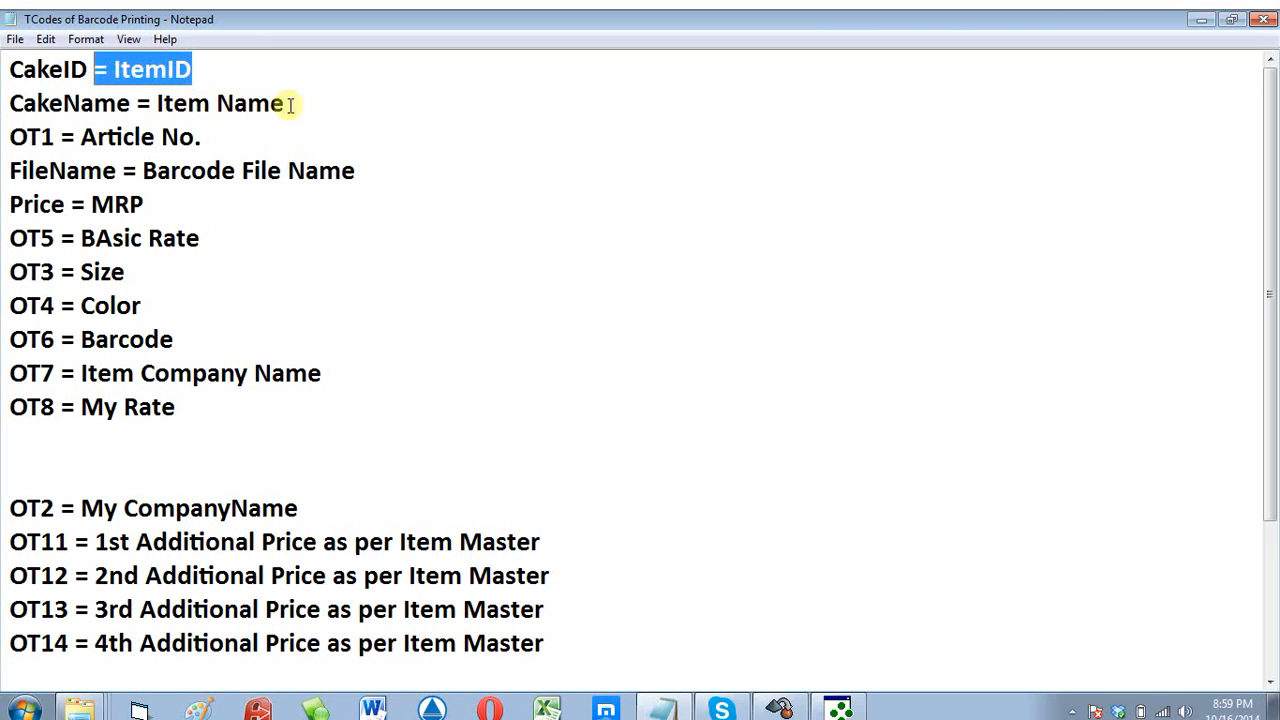
left_click_drag(286, 103, 13, 104)
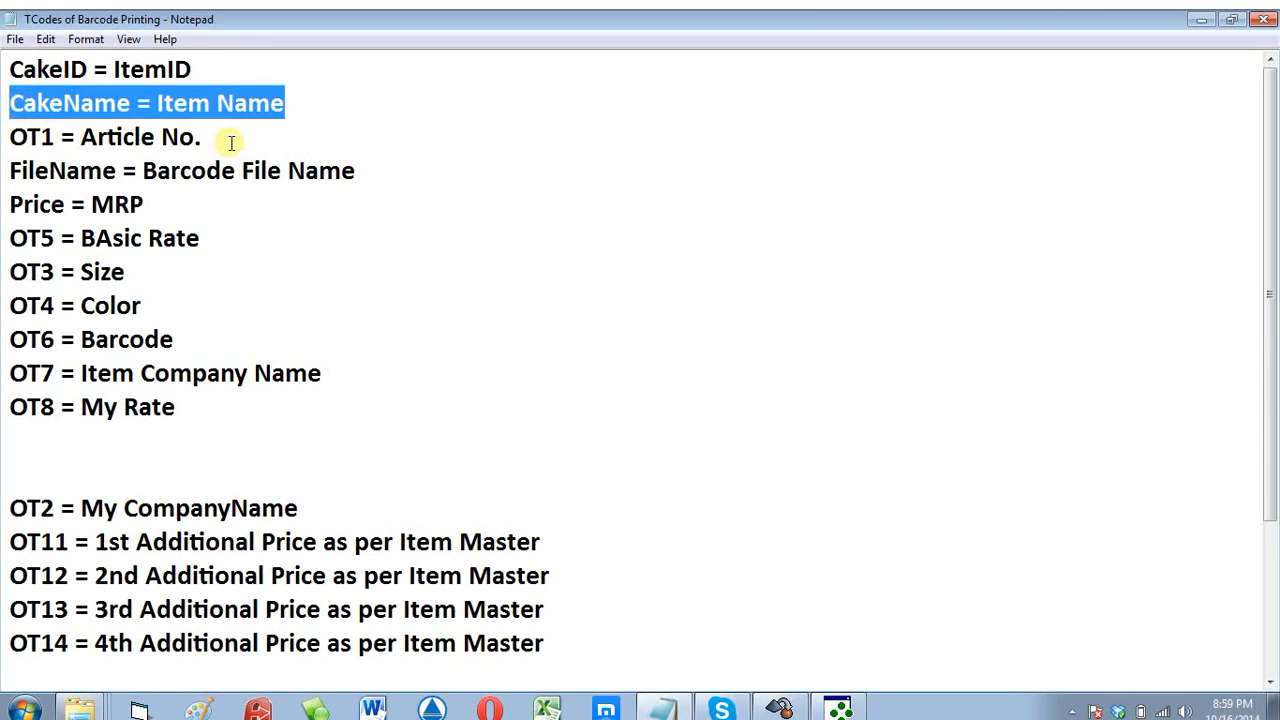
left_click_drag(225, 138, 7, 146)
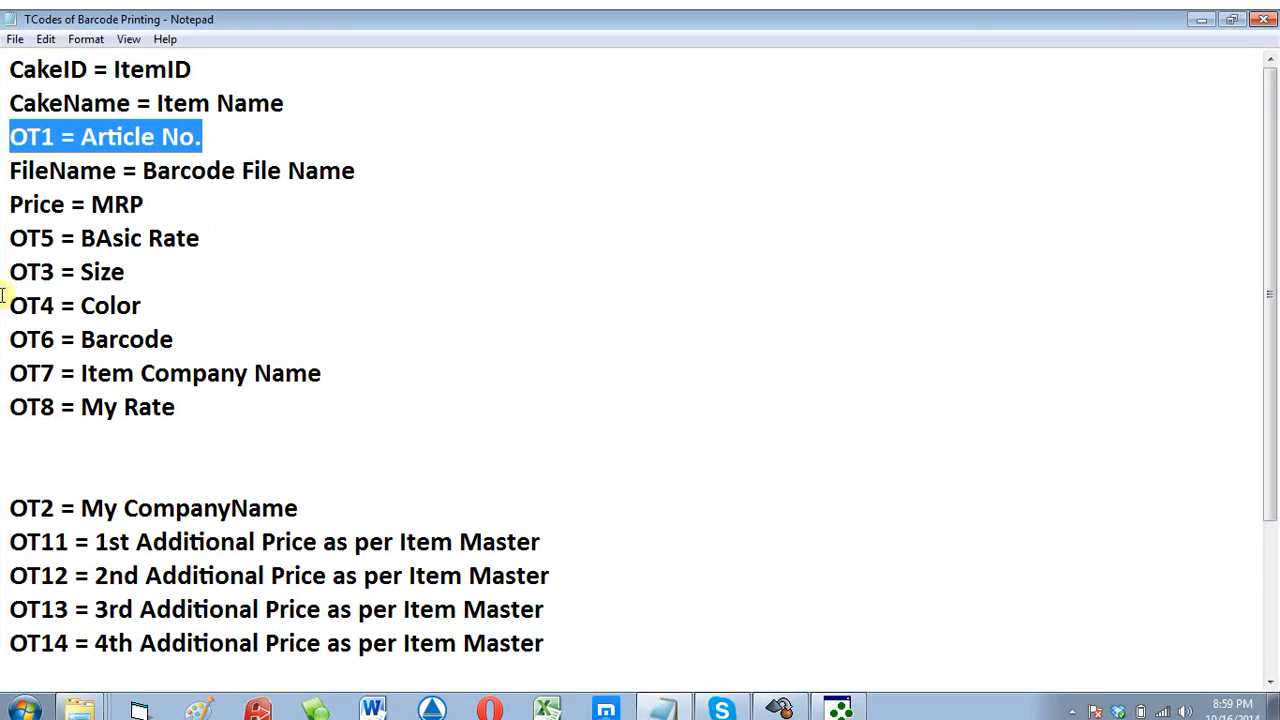
Step: Switch back to Crystal Reports, insert the ado table's OT1 field below the Price box, and narrow it to about 0.7 inches wide
left_click(842, 708)
left_click(320, 362)
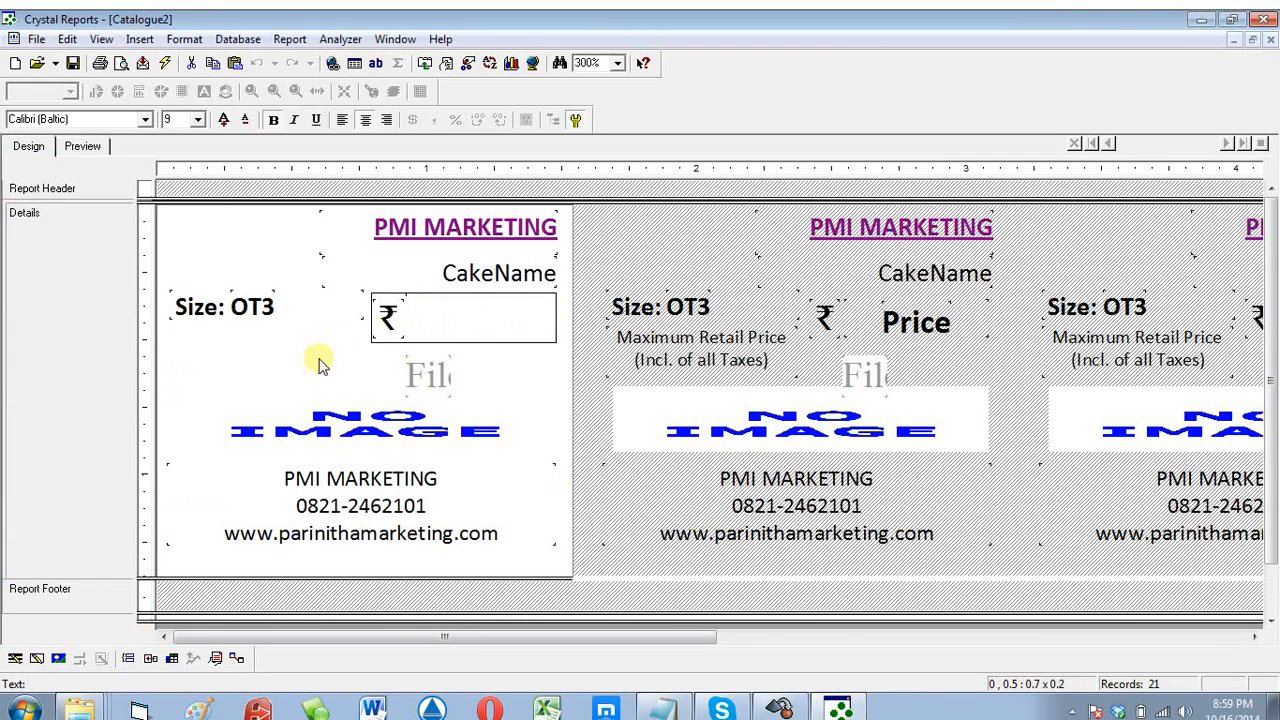
left_click(140, 40)
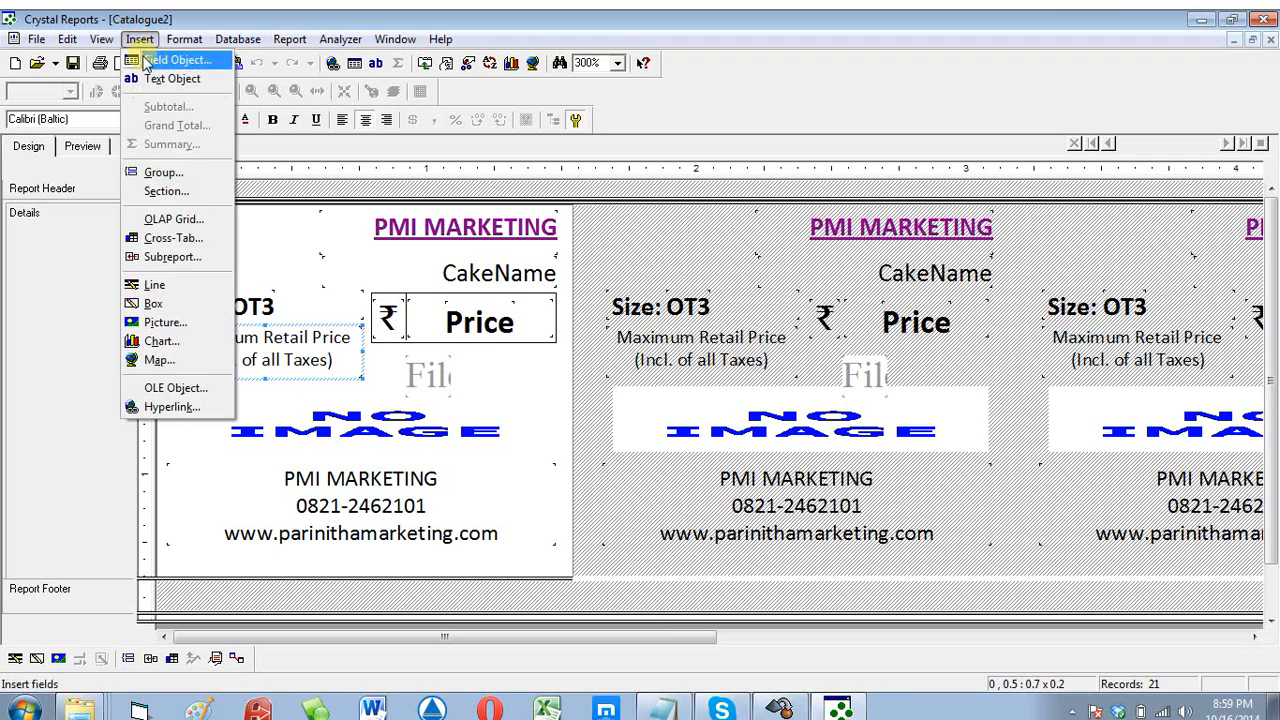
left_click(168, 61)
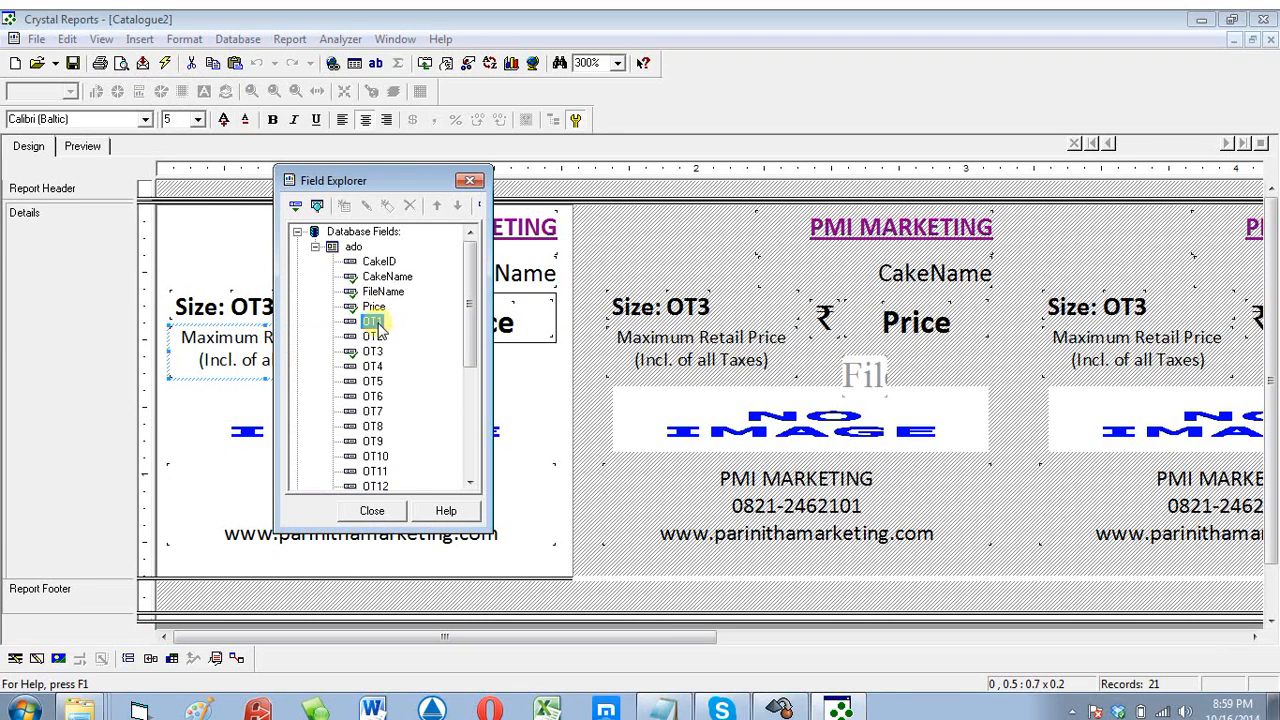
left_click_drag(371, 180, 841, 212)
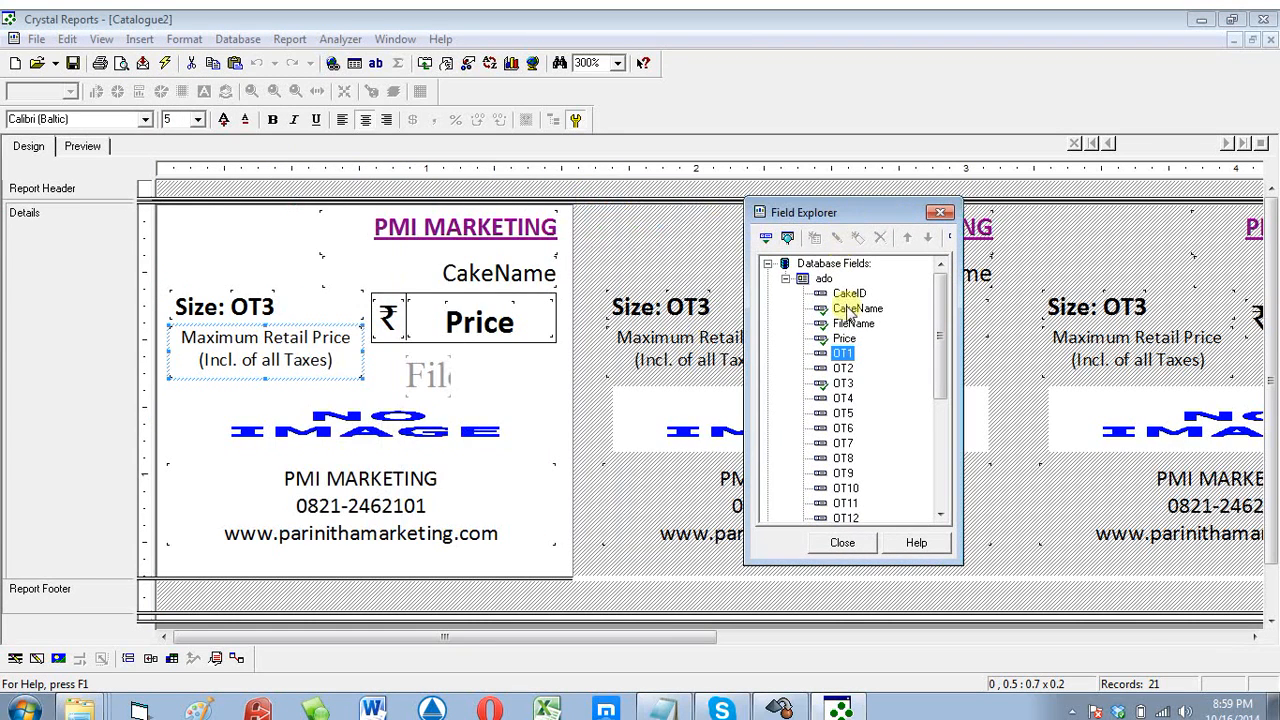
left_click_drag(843, 360, 376, 358)
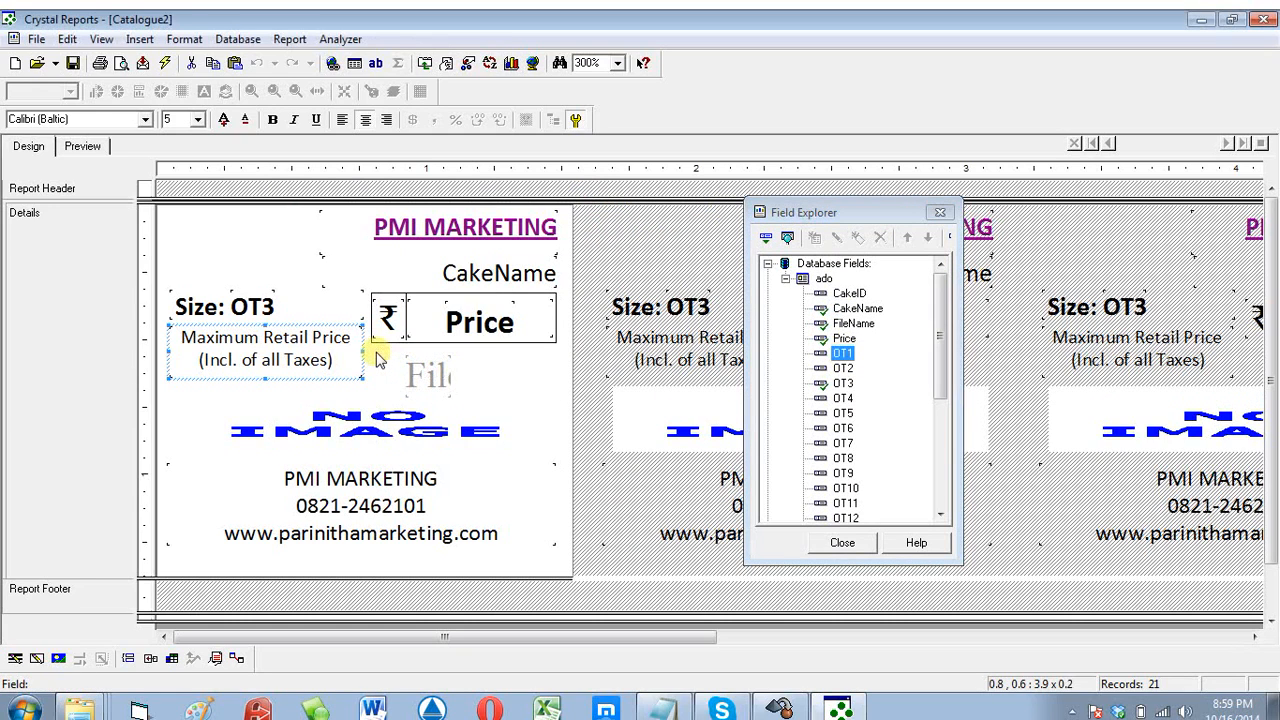
left_click(838, 542)
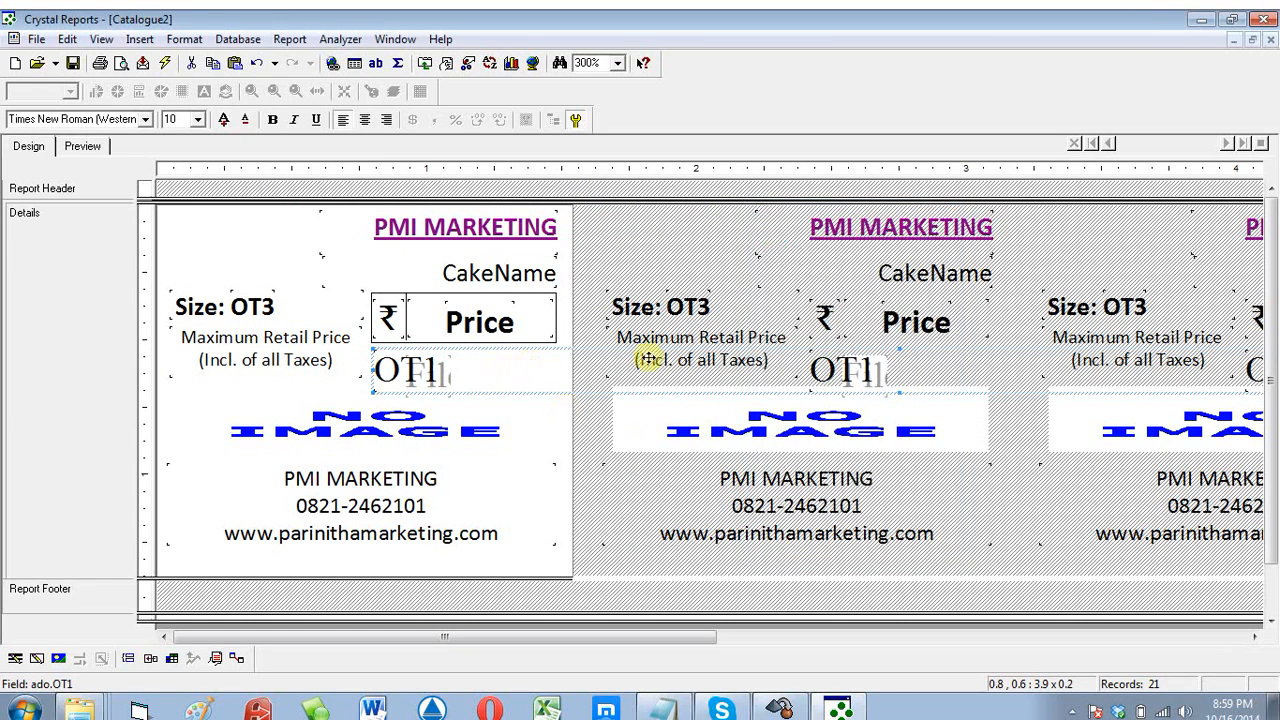
scroll(1106, 389, "right", 3)
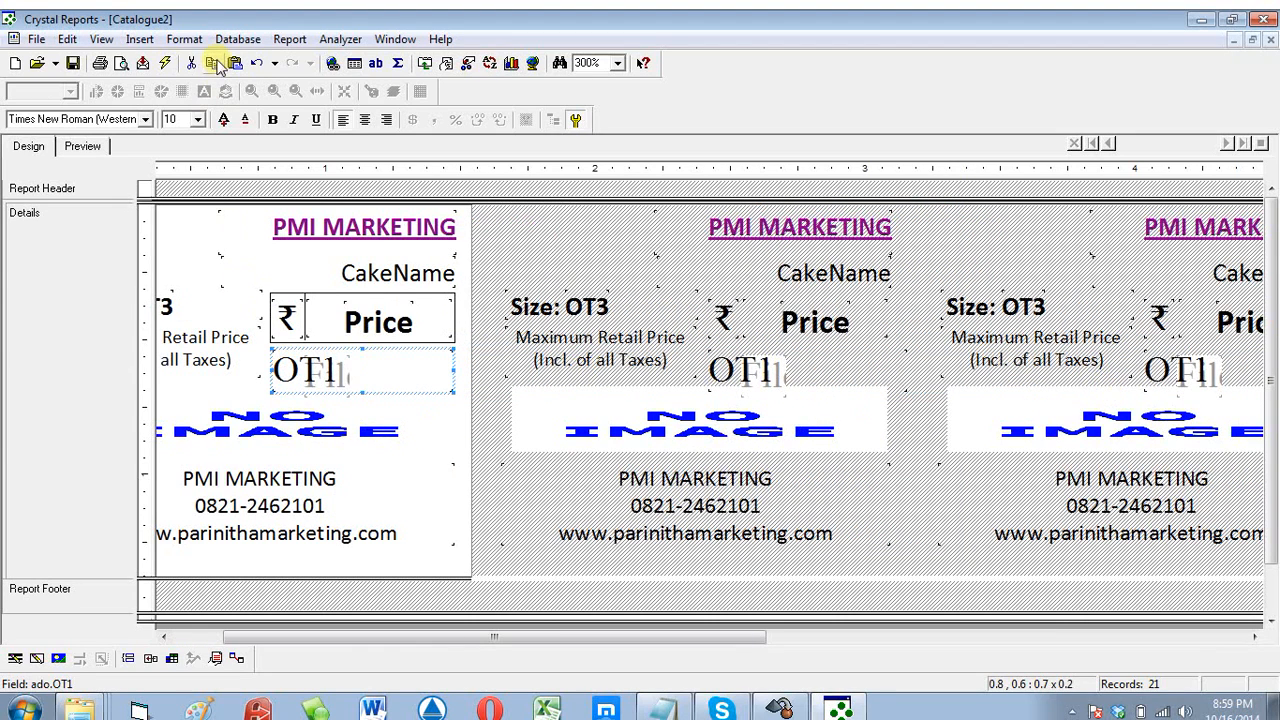
Step: Make the OT1 field below the Price box bold
left_click(273, 120)
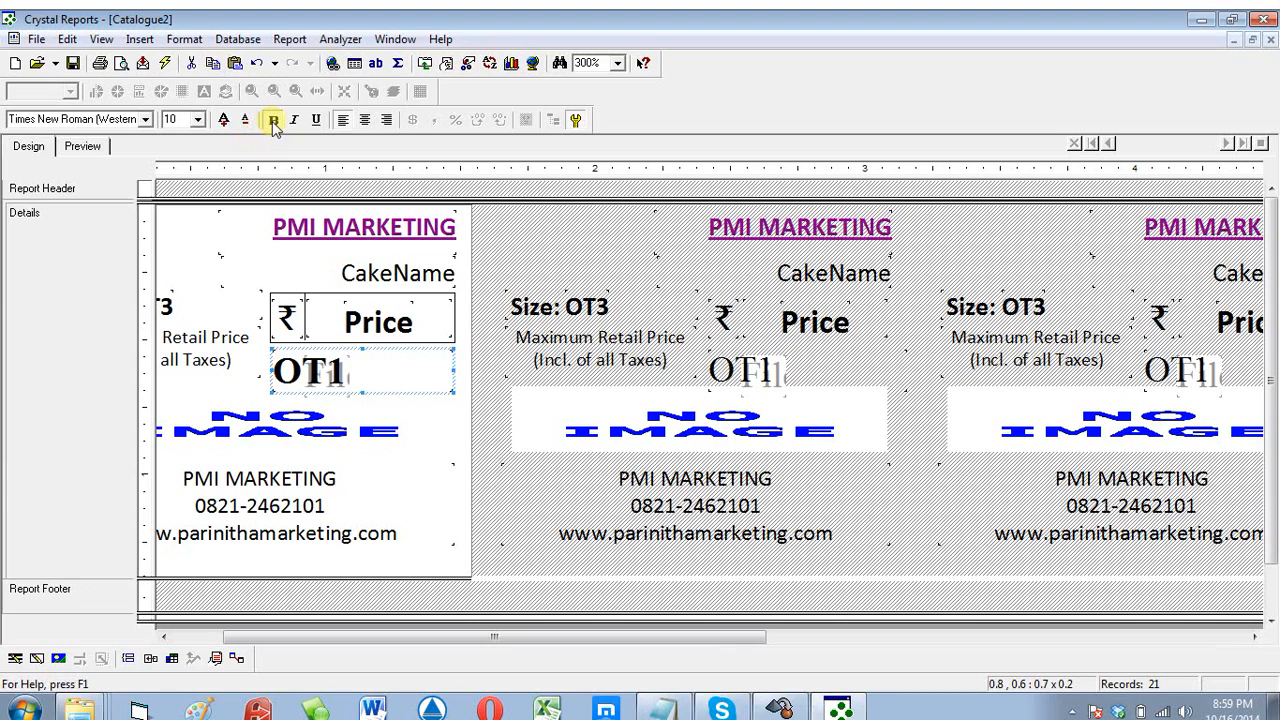
left_click(352, 316)
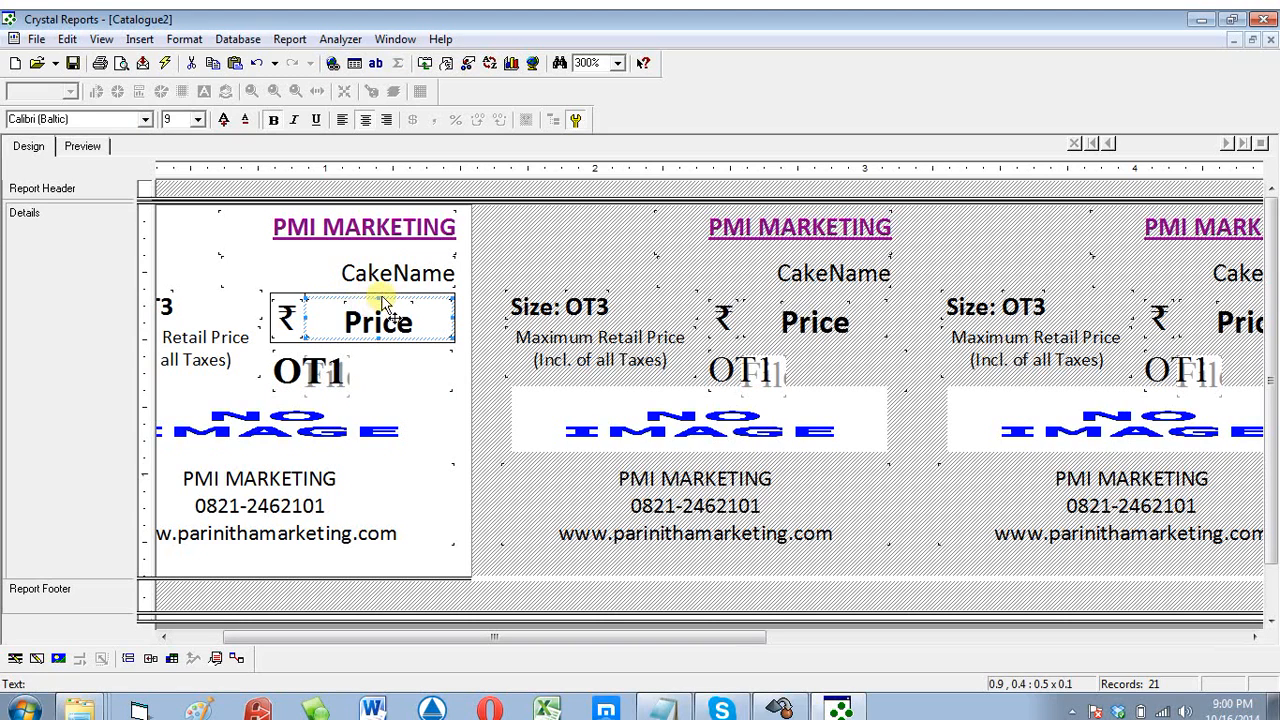
left_click(190, 637)
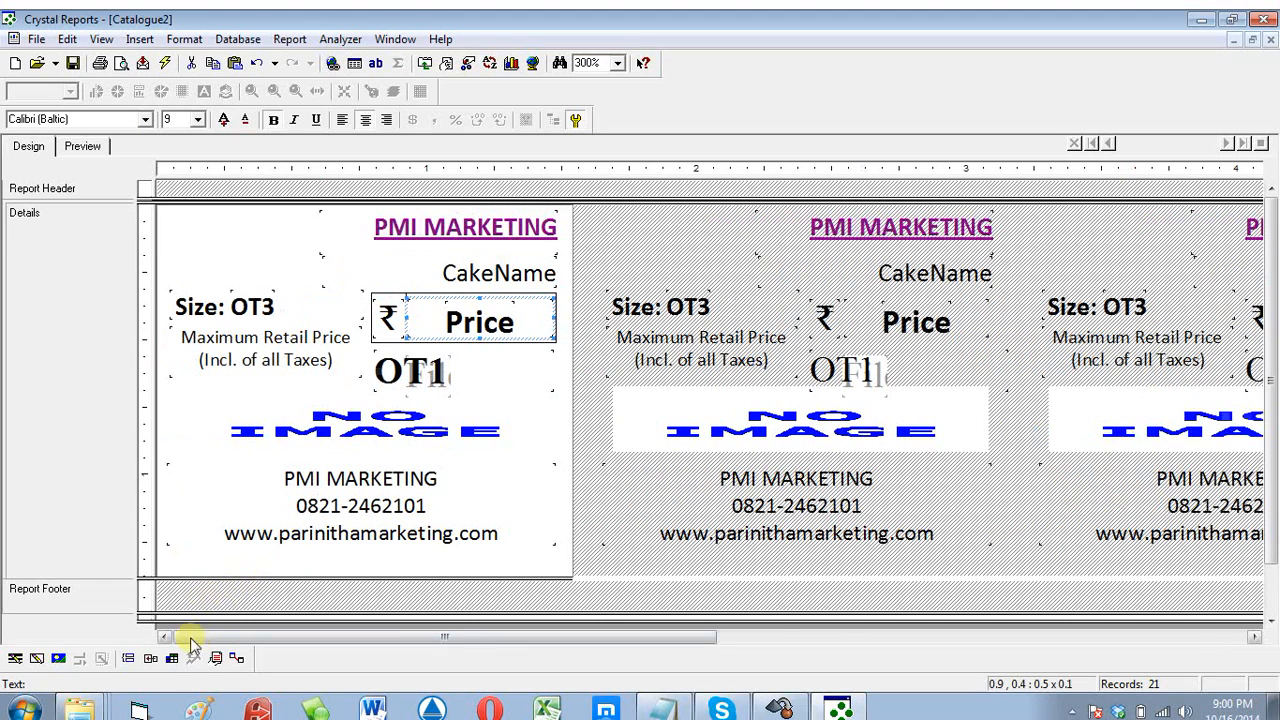
Step: Switch to the barcode printing code list in Notepad and look up the meaning of the Price field code
left_click(655, 708)
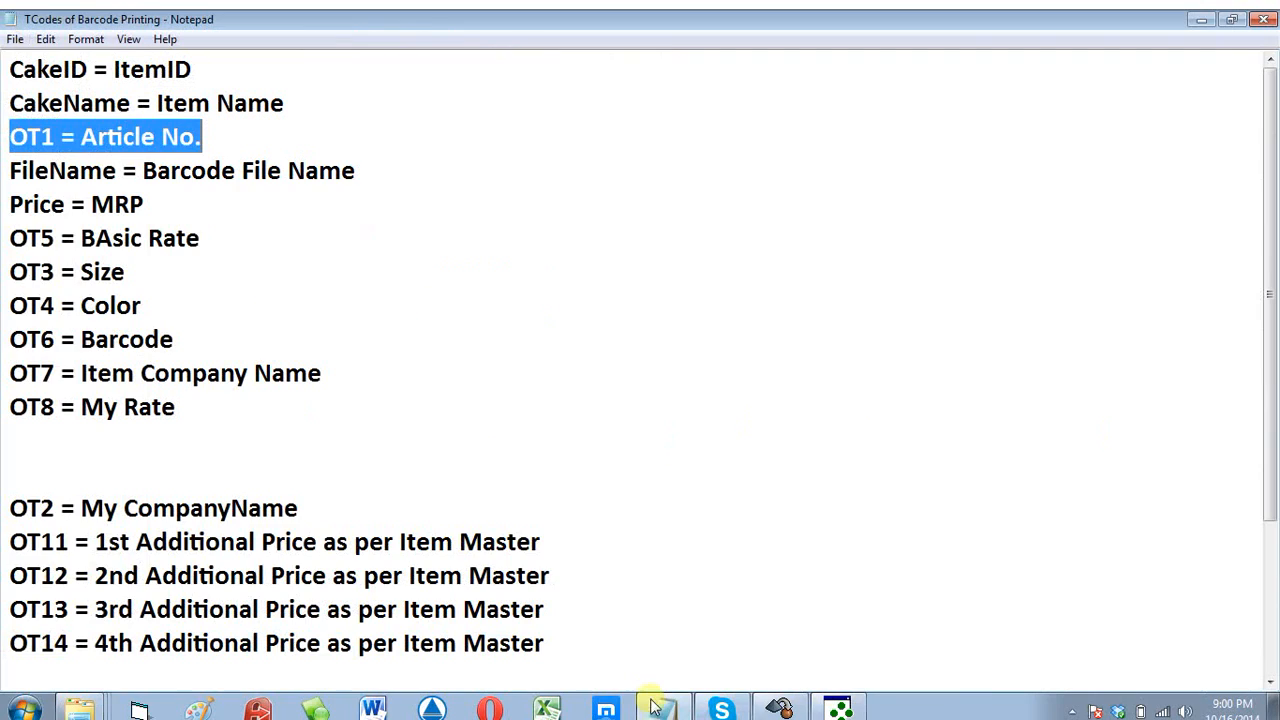
left_click(393, 300)
left_click(215, 210)
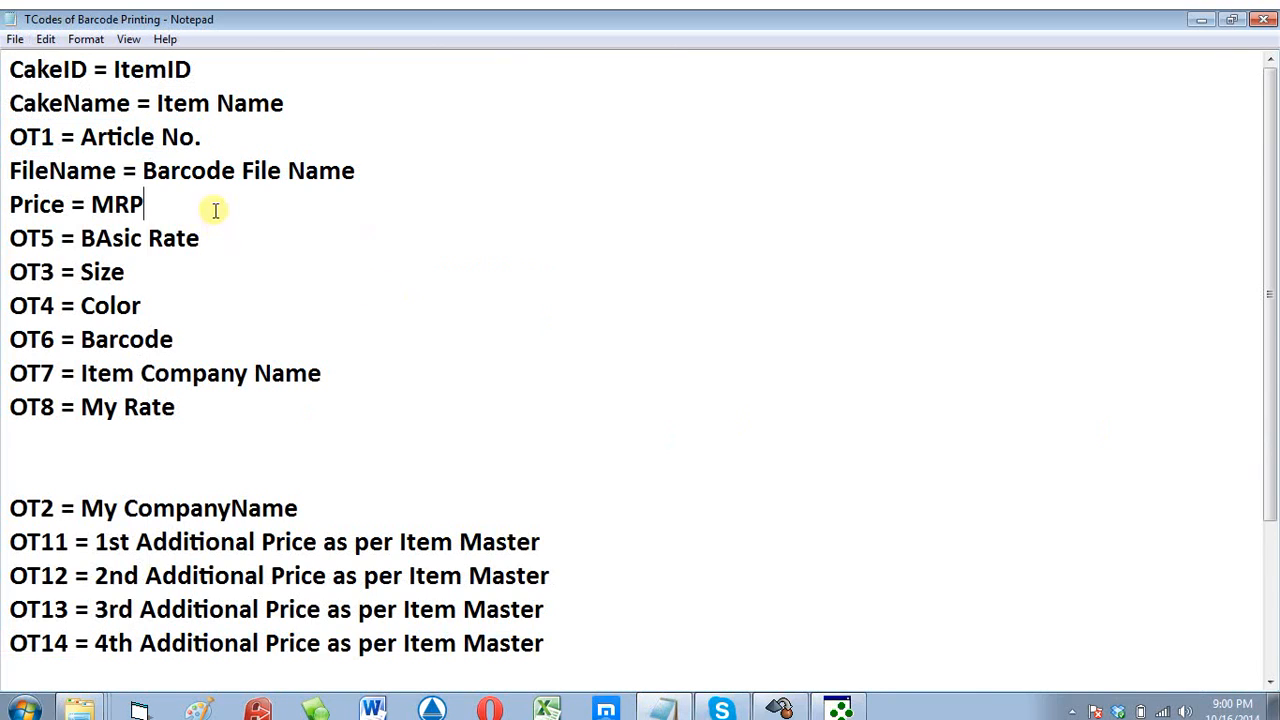
left_click(15, 200)
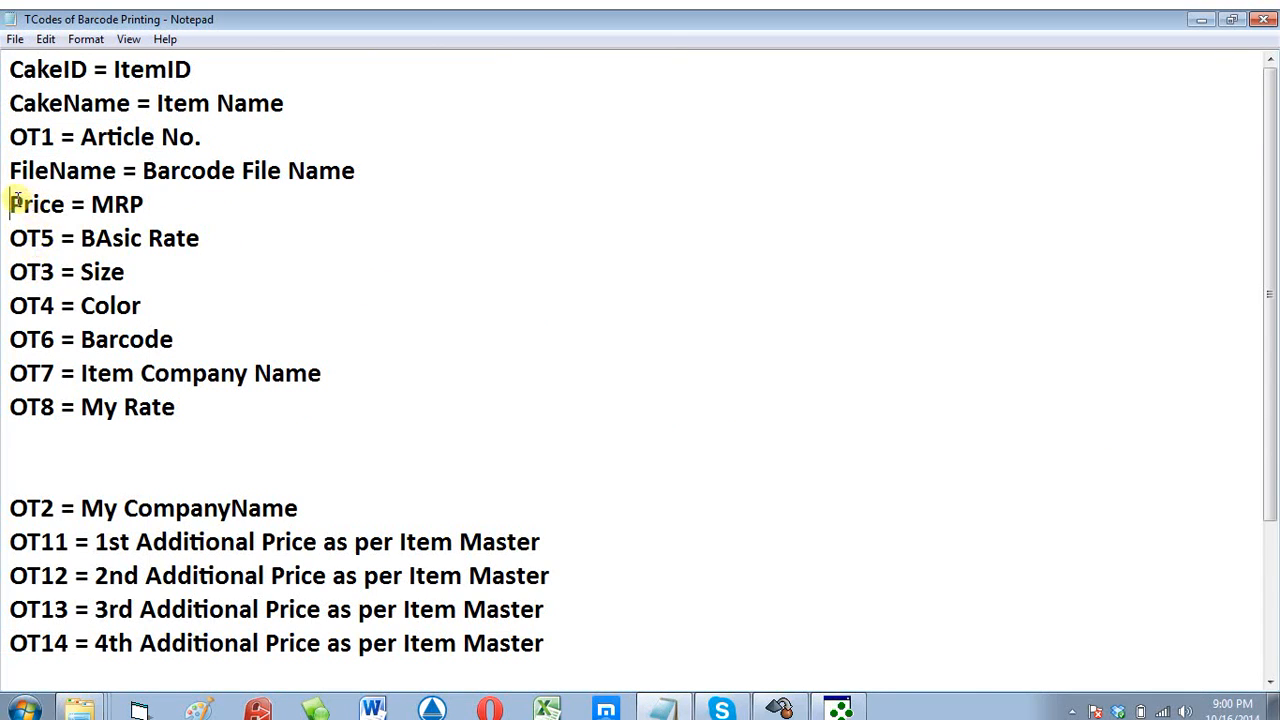
left_click_drag(15, 200, 150, 204)
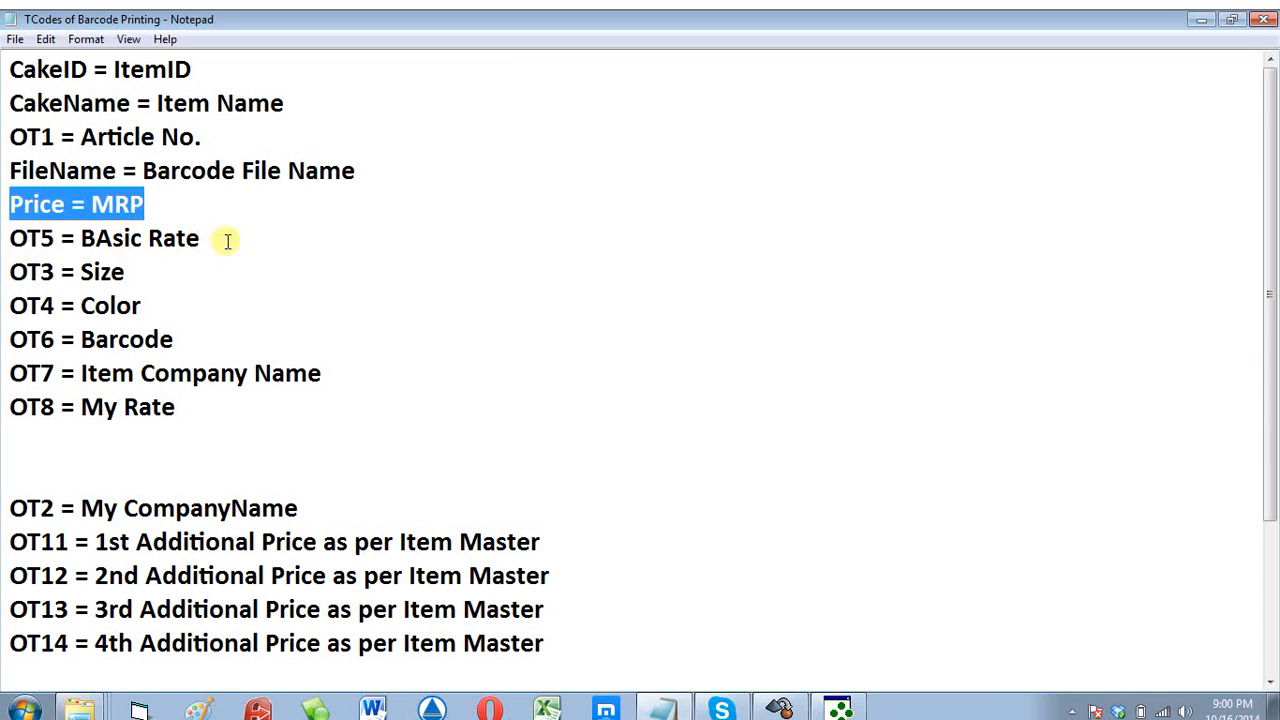
Step: Look up the OT5 field code and read through the remaining OT codes down to OT20 in the code list
left_click(208, 339)
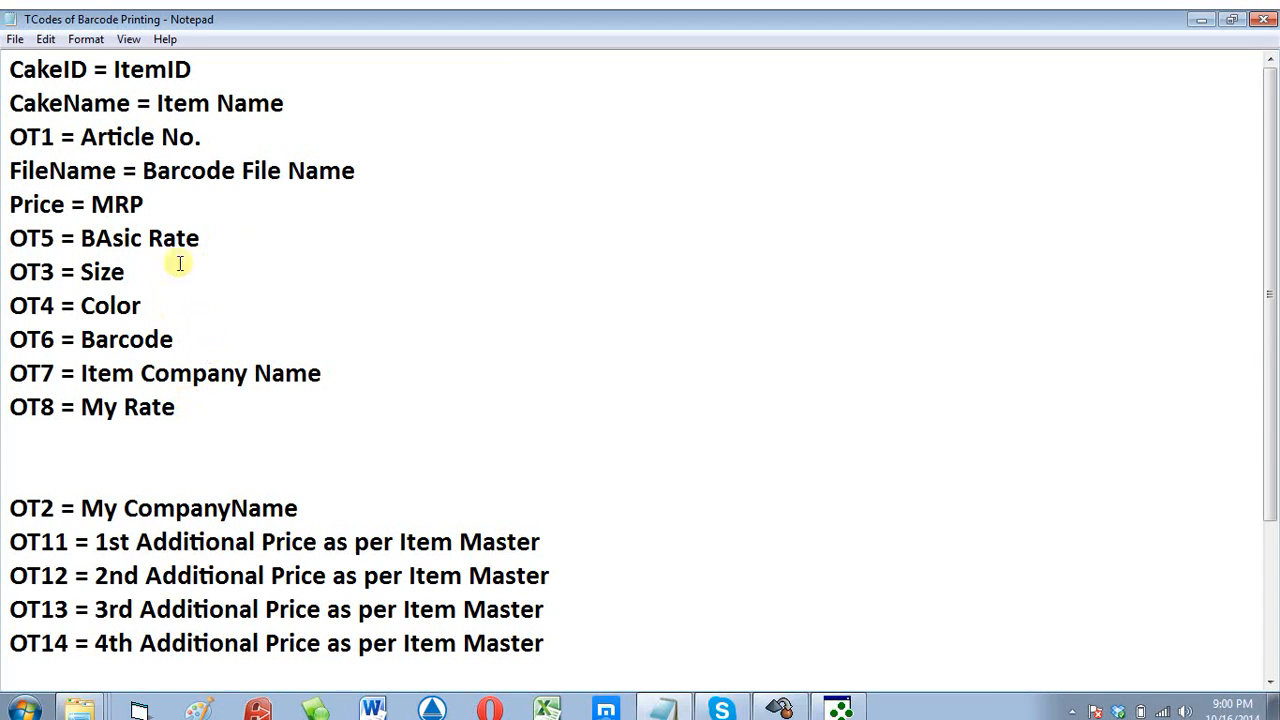
left_click_drag(211, 237, 12, 238)
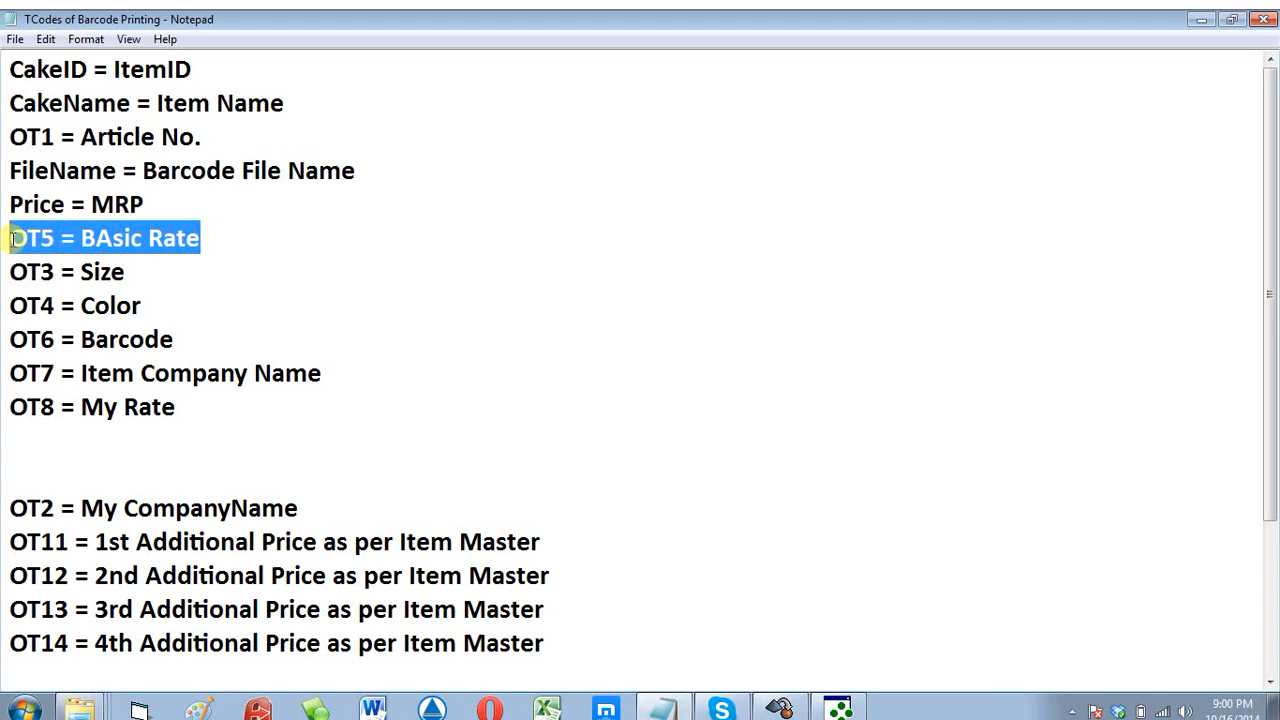
left_click(270, 303)
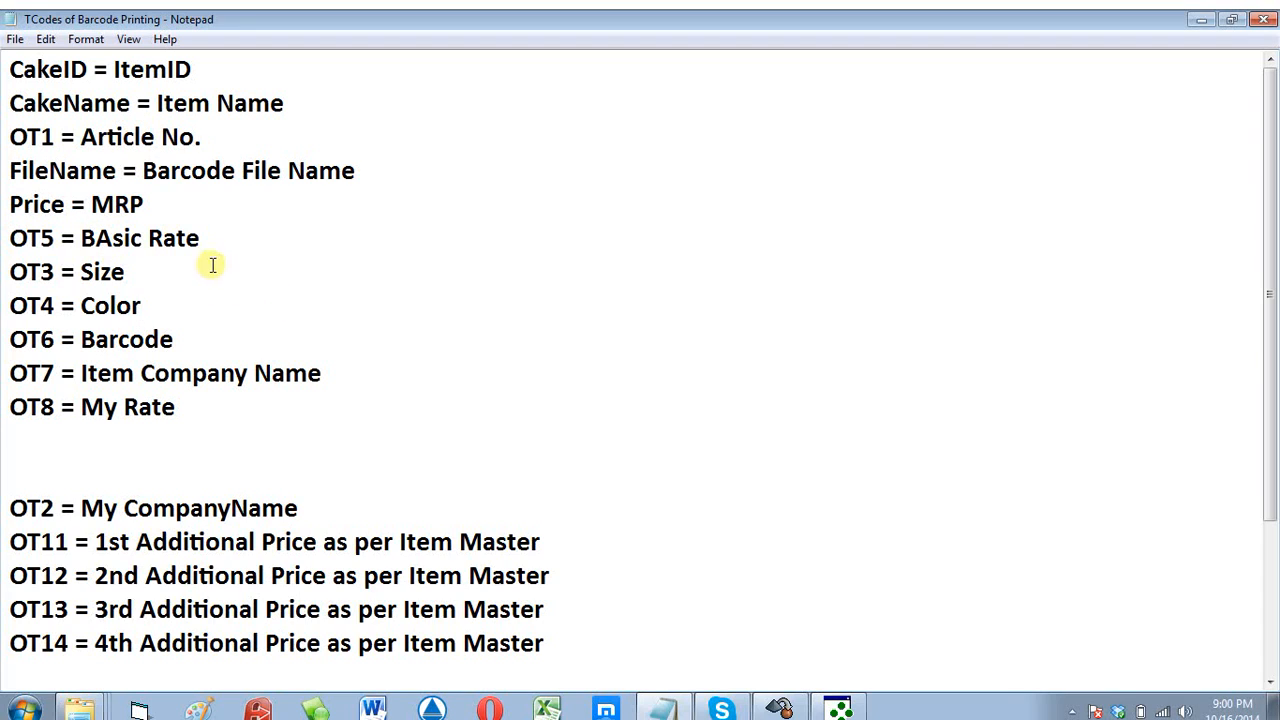
left_click(282, 430)
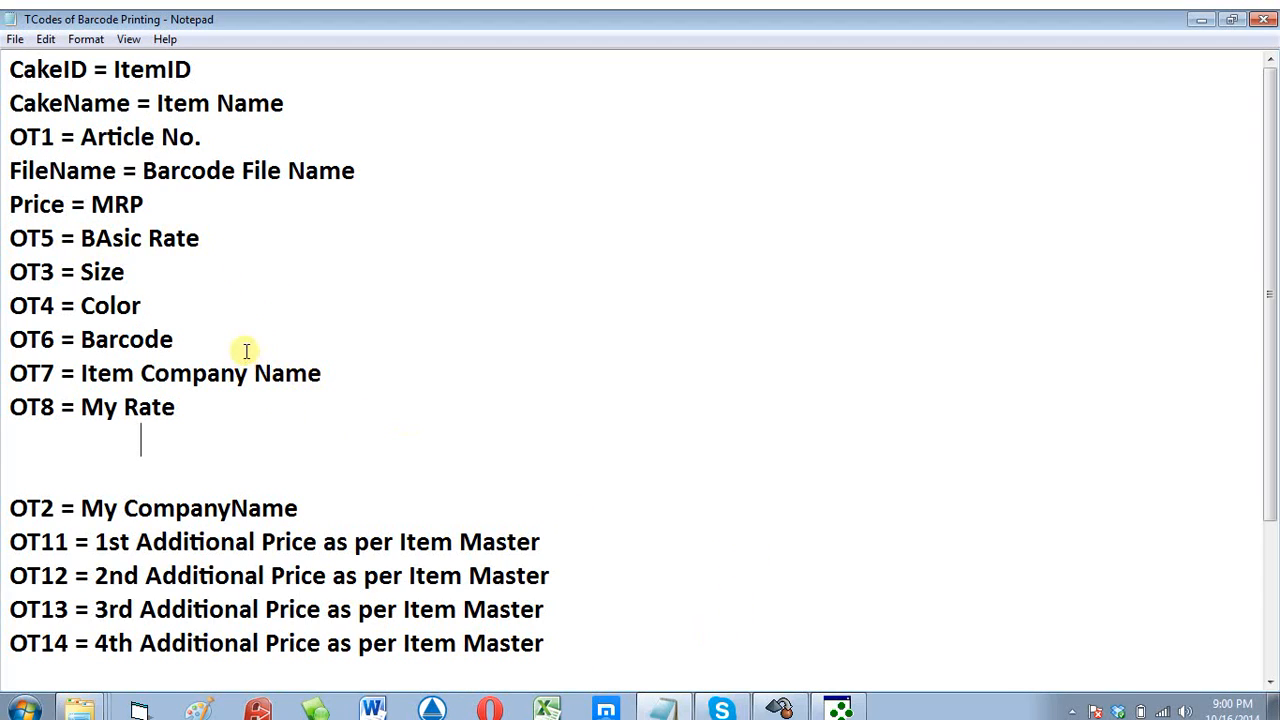
left_click(178, 322)
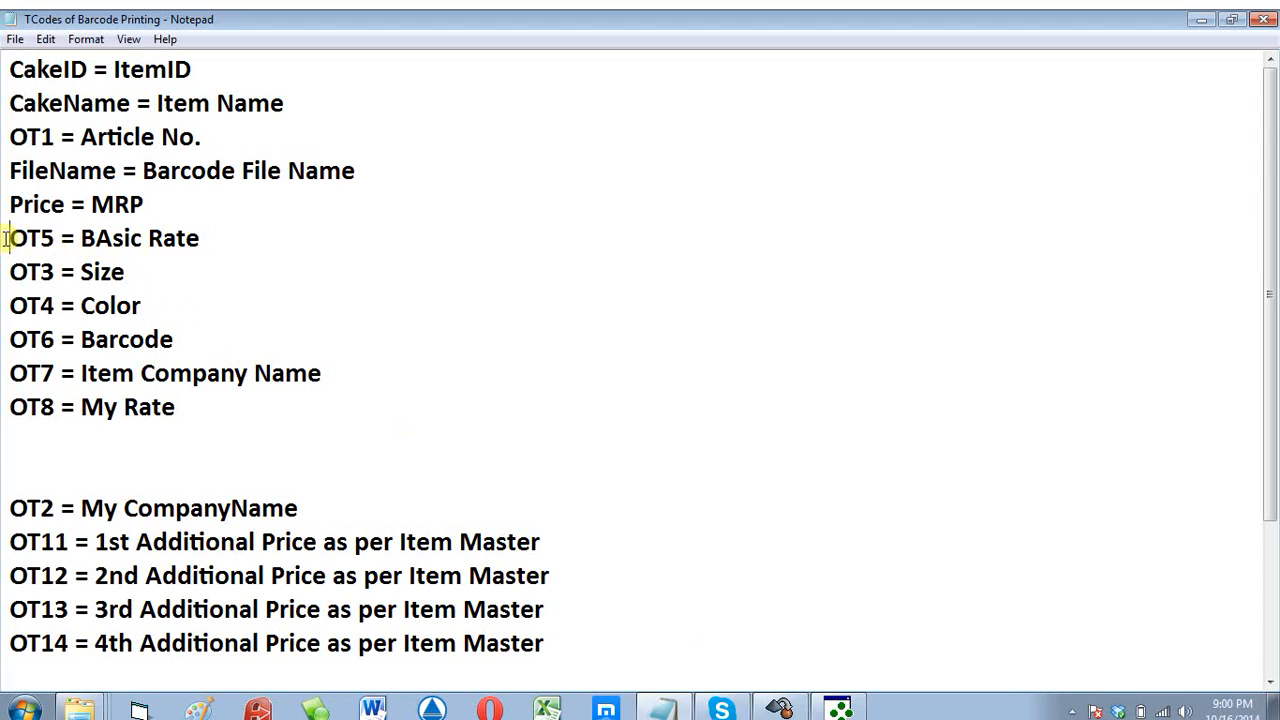
left_click_drag(9, 238, 206, 239)
left_click(298, 347)
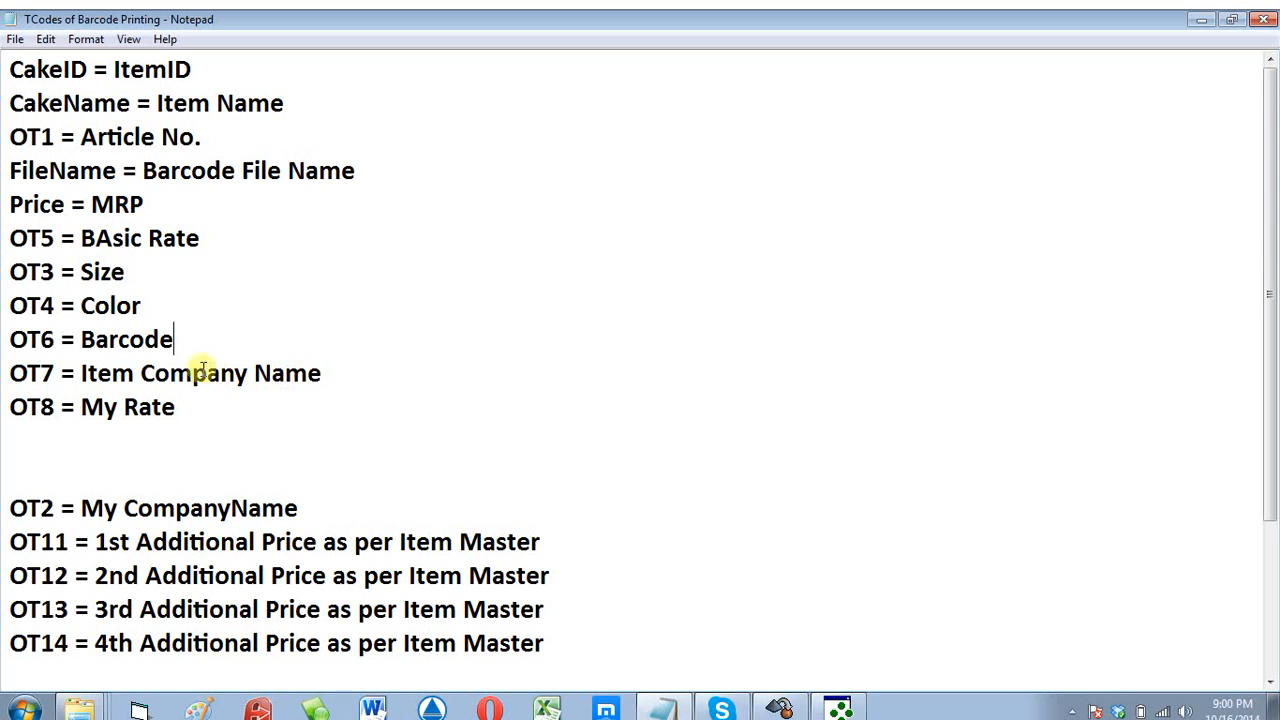
scroll(195, 392, "down", 2)
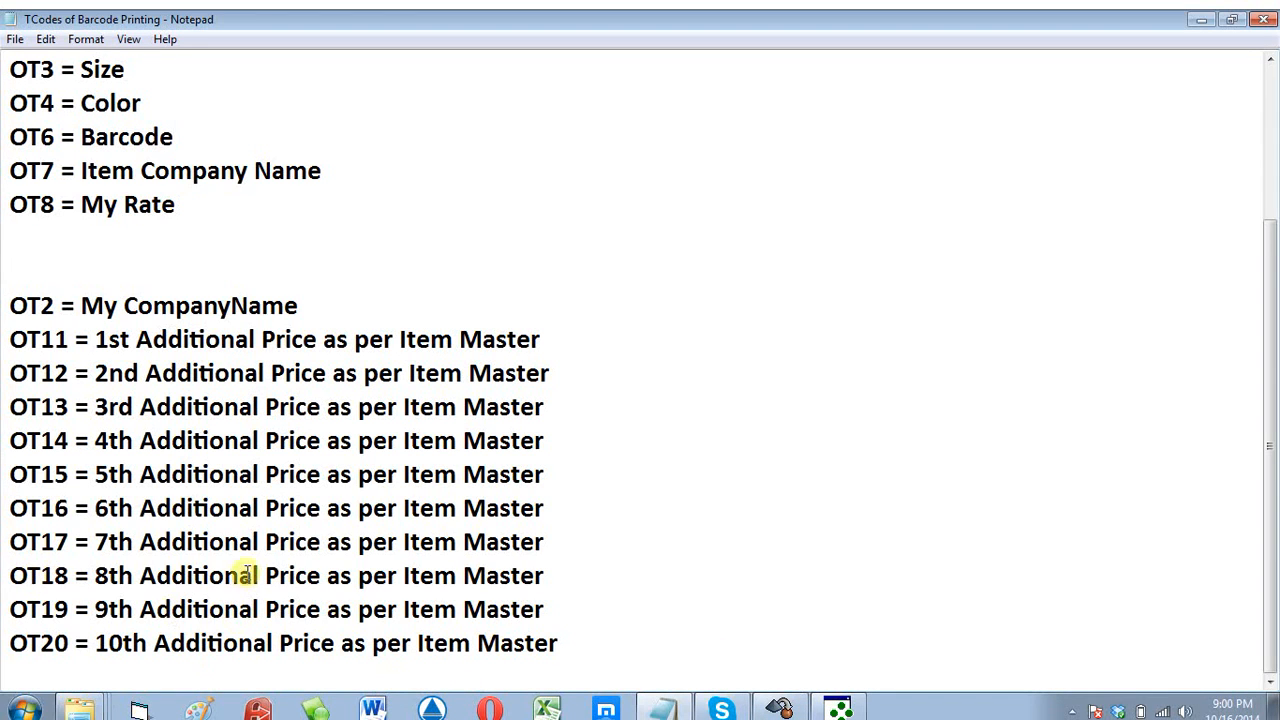
Step: Return to Crystal Reports, review the ado table's database fields in the Field Explorer, and close it
left_click(1196, 18)
left_click(145, 40)
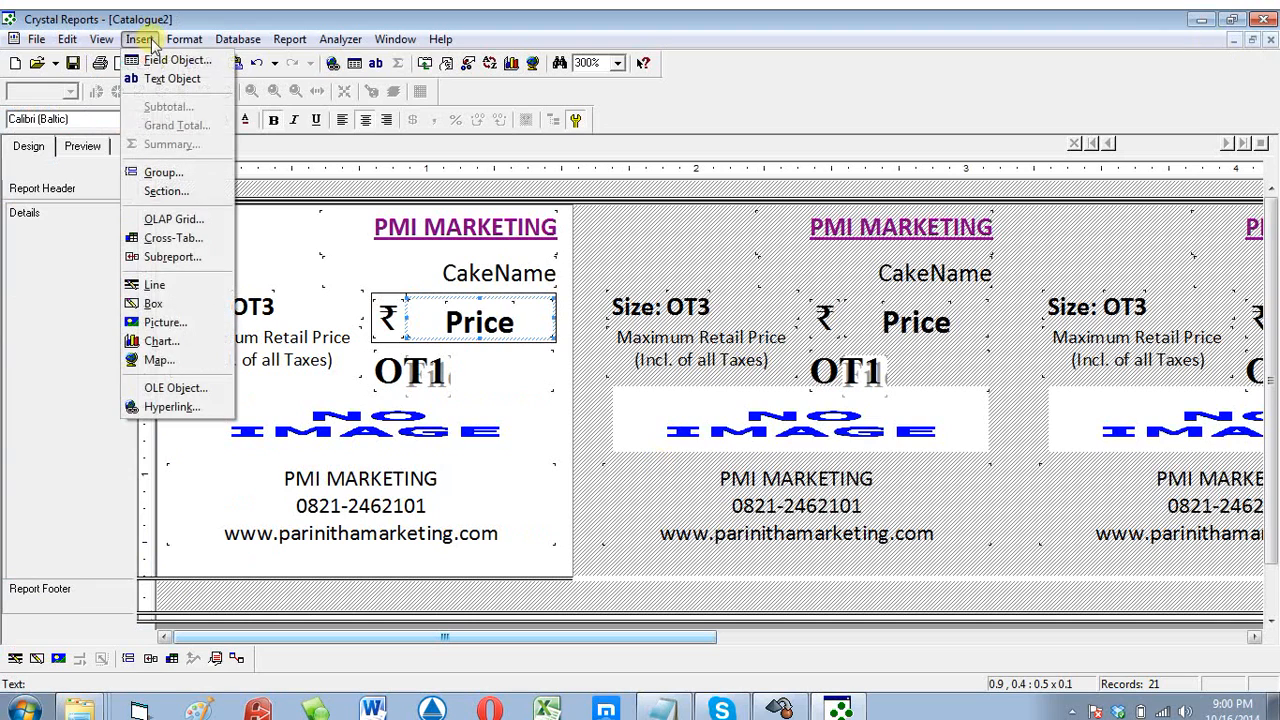
left_click(176, 60)
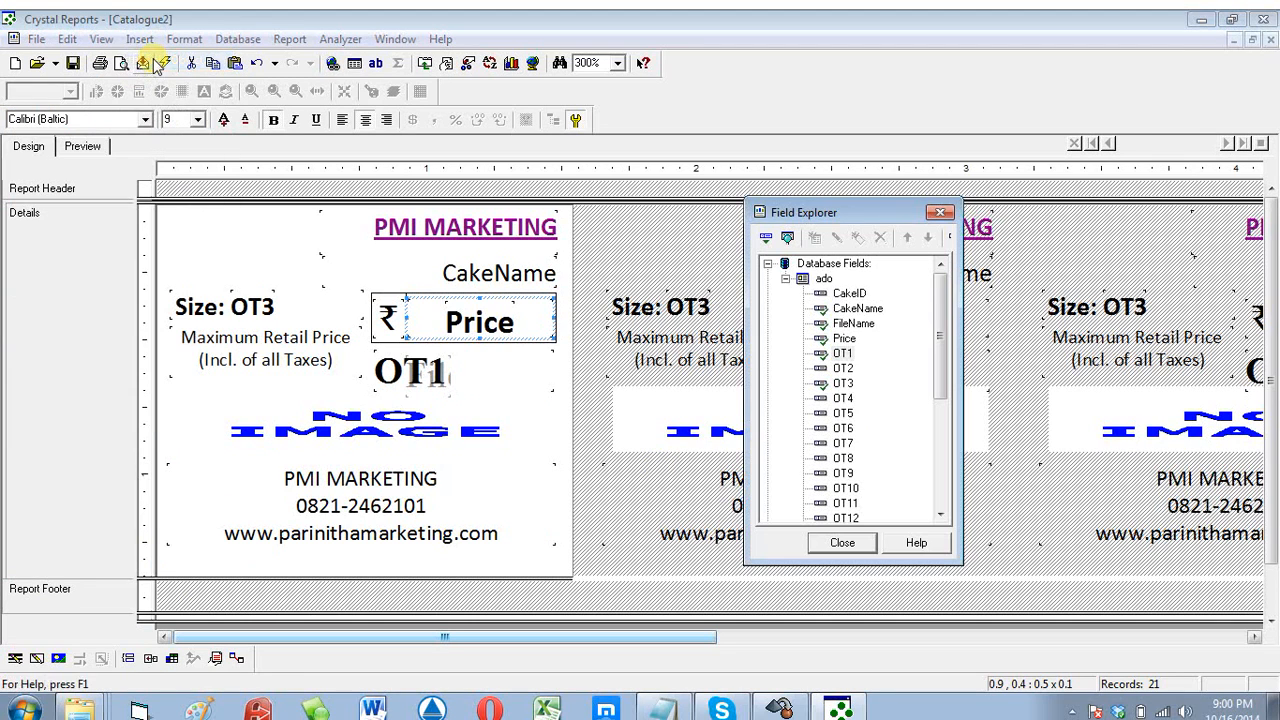
double_click(769, 266)
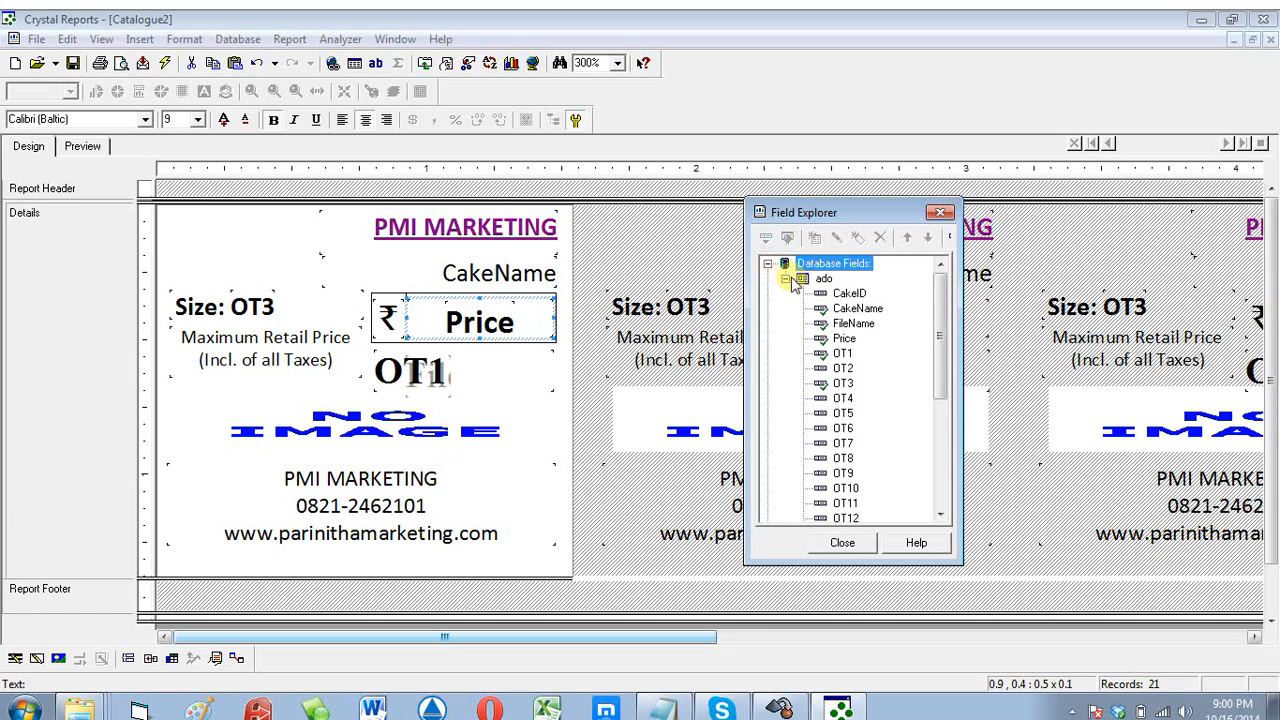
mouse_move(940, 320)
left_mouse_down()
mouse_move(943, 425)
mouse_move(946, 315)
left_mouse_up()
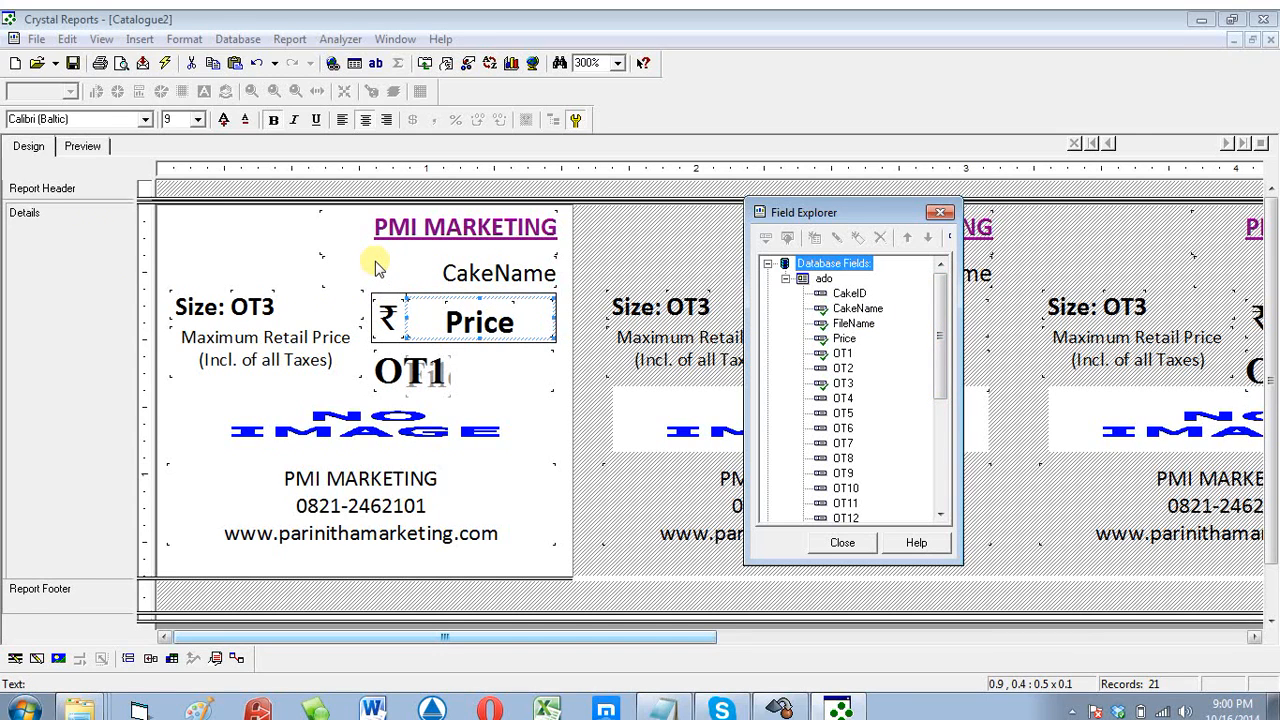
left_click(940, 214)
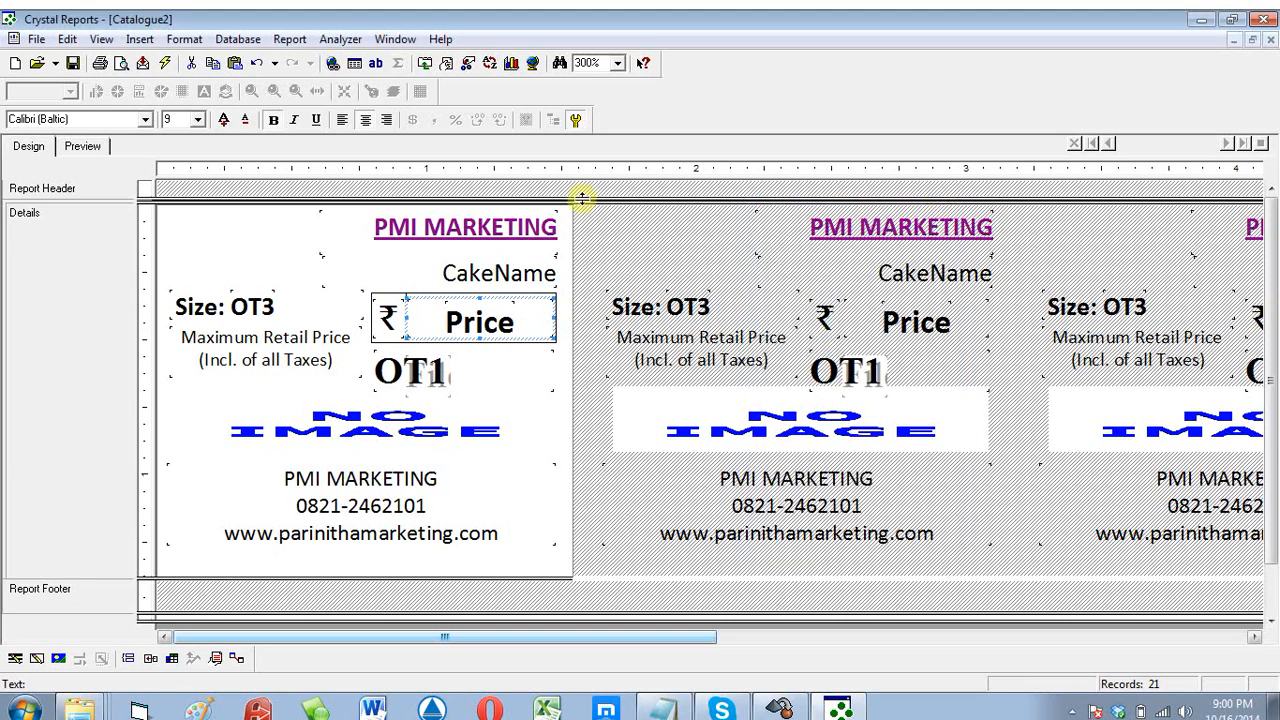
Step: Insert the JPG picture "logo" from the Desktop into the upper-left corner of the first label in the Details section
left_click(254, 254)
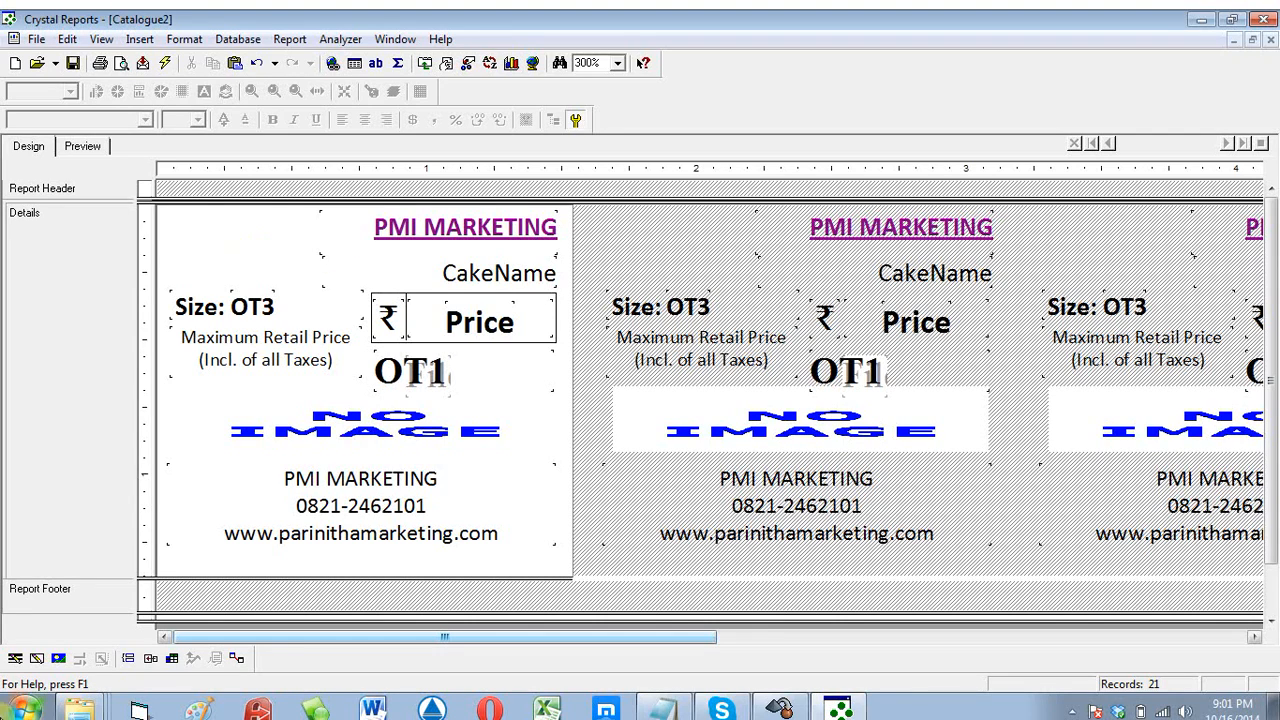
left_click(16, 268)
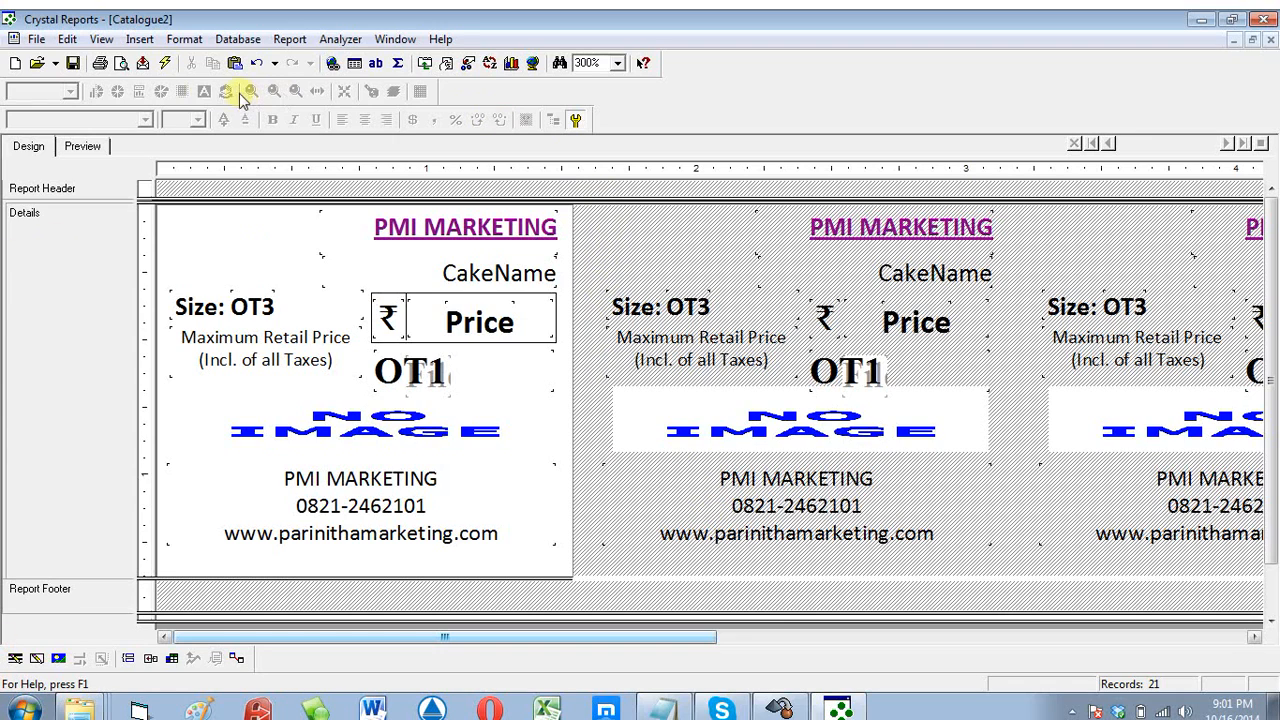
left_click(140, 39)
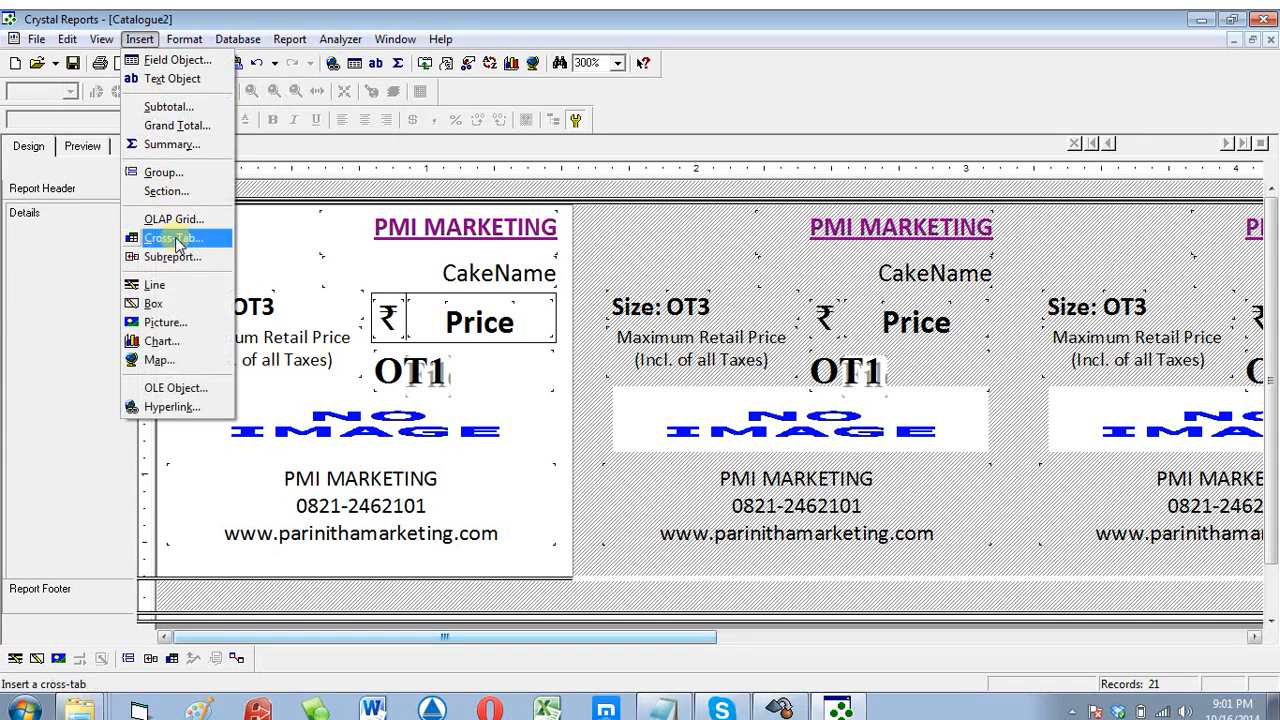
left_click(196, 326)
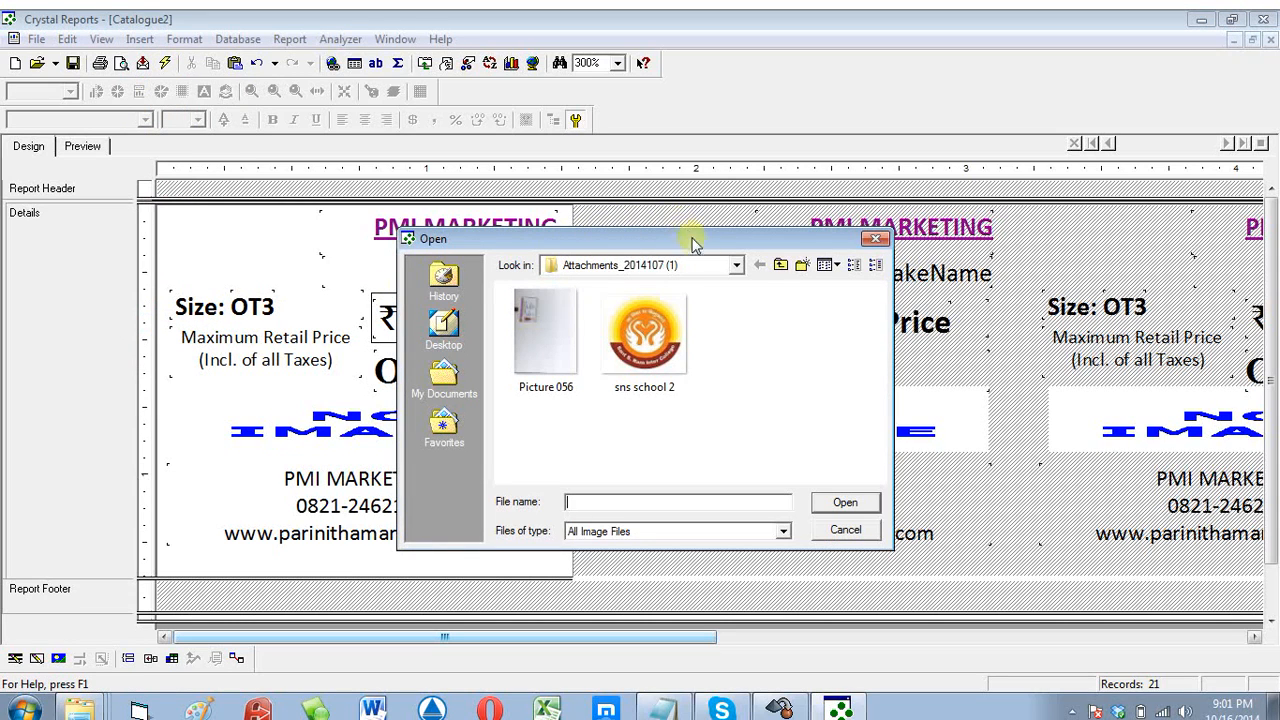
left_click(705, 268)
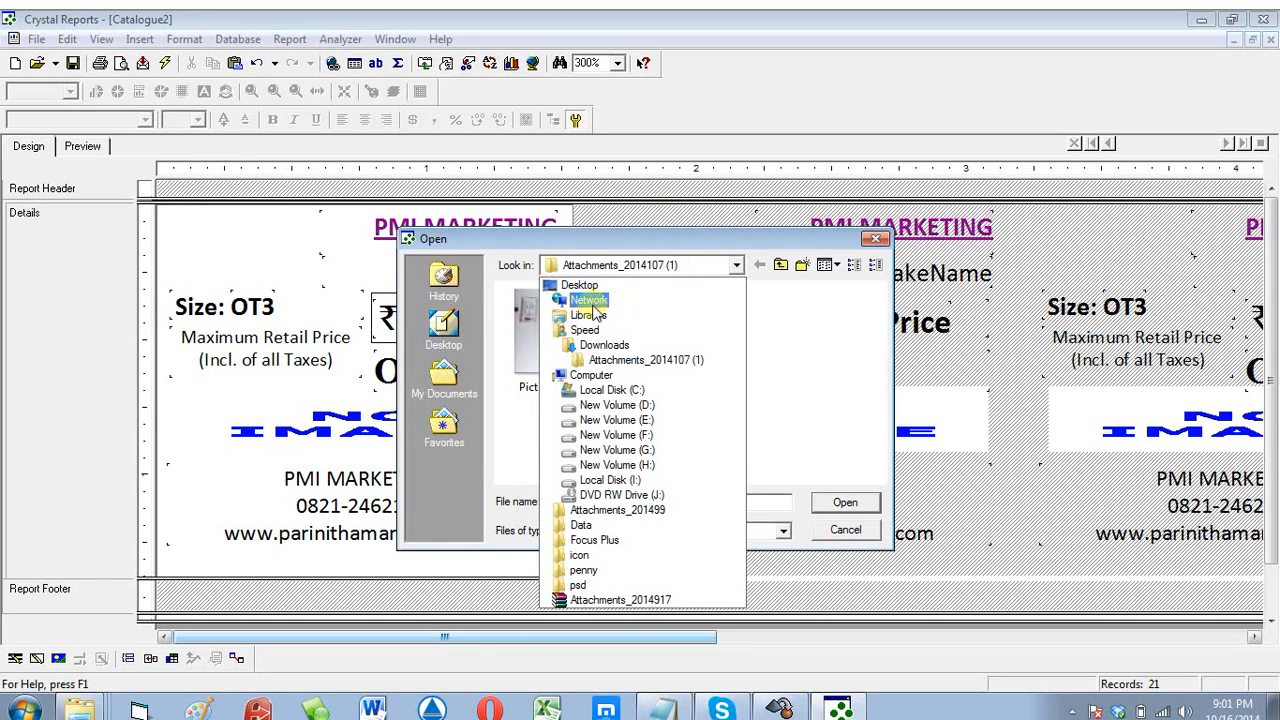
left_click(580, 285)
left_click(678, 413)
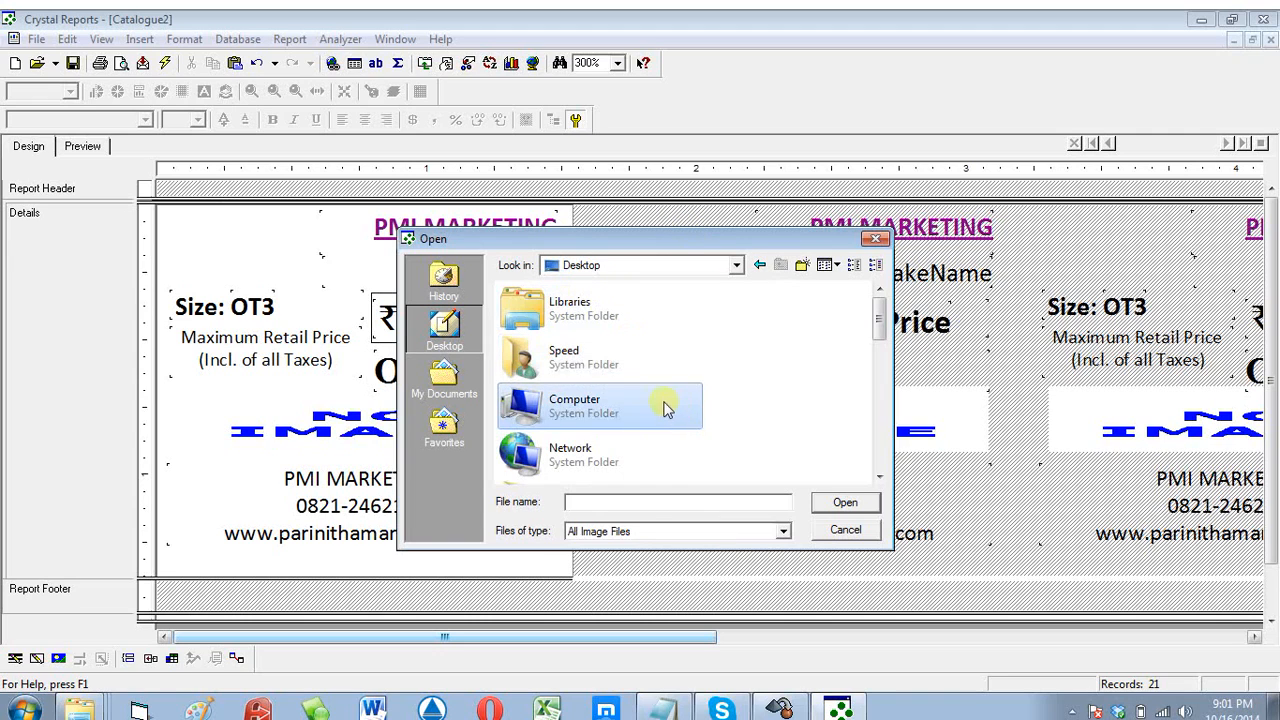
scroll(663, 405, "down", 5)
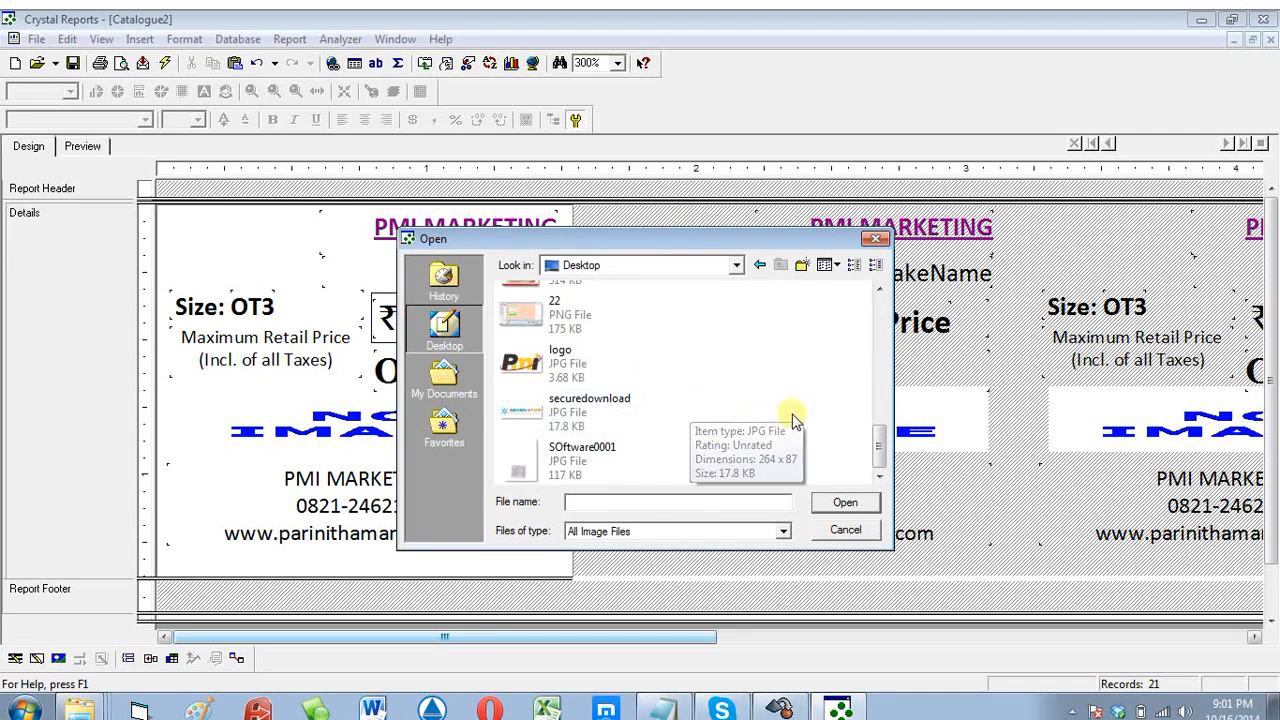
left_click(588, 366)
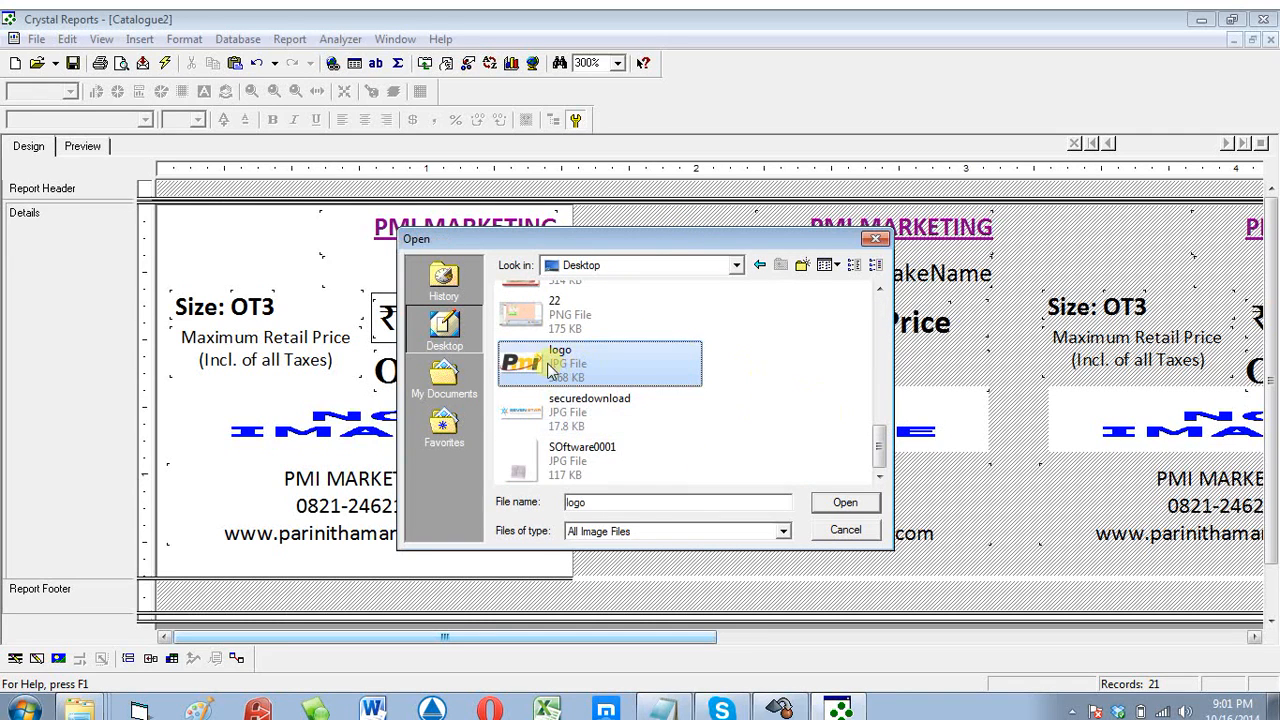
double_click(549, 369)
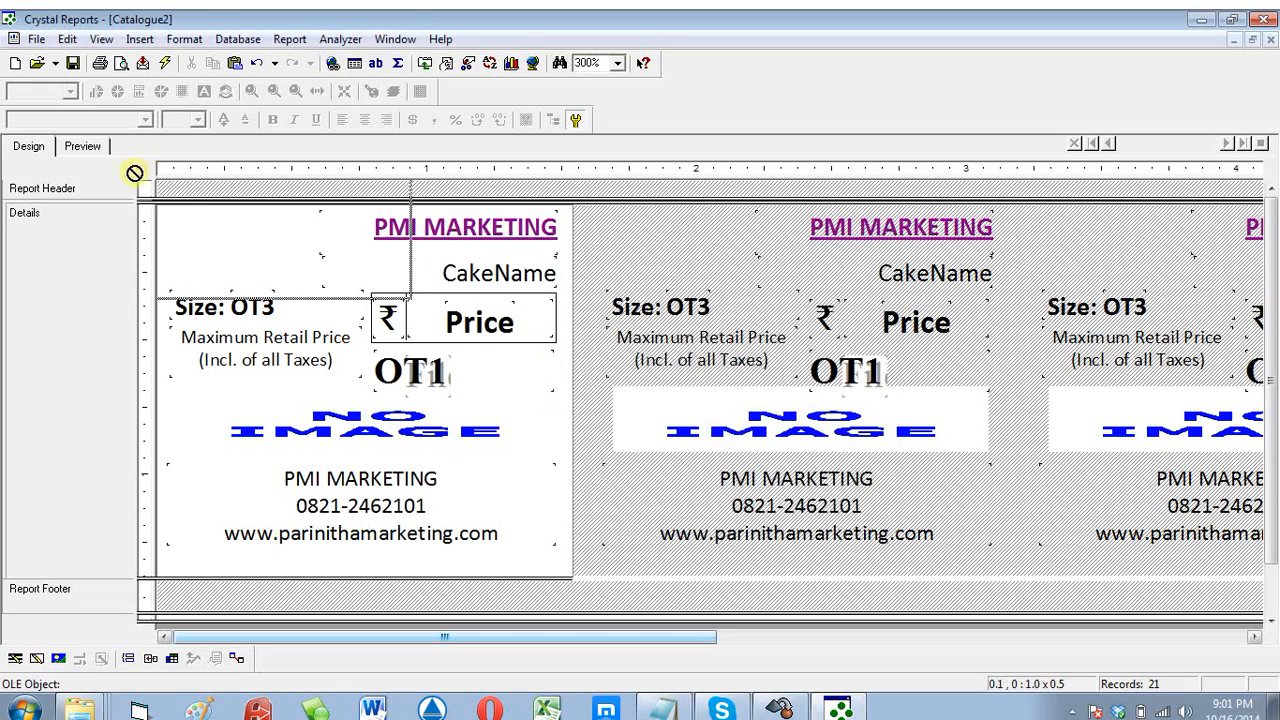
left_click(170, 221)
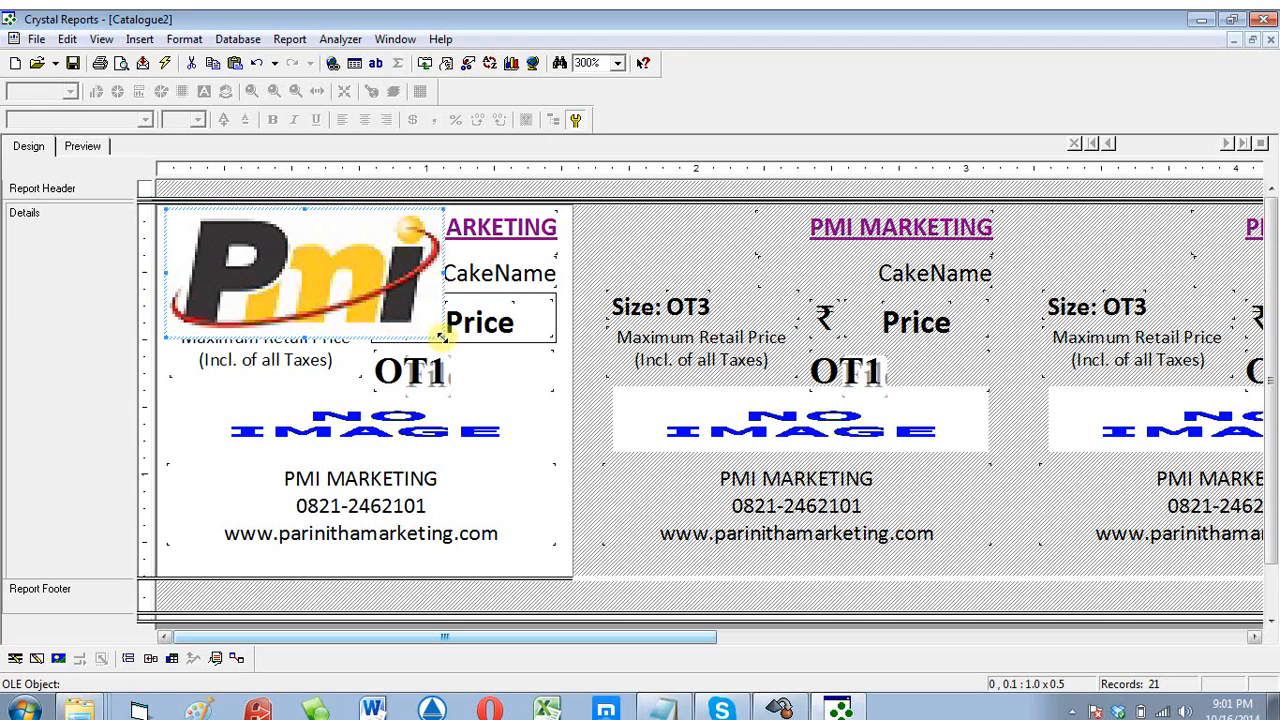
Step: Shrink the logo picture to about 0.5 by 0.3 inches and position it just above the "Size: OT3" text
left_click_drag(441, 338, 317, 287)
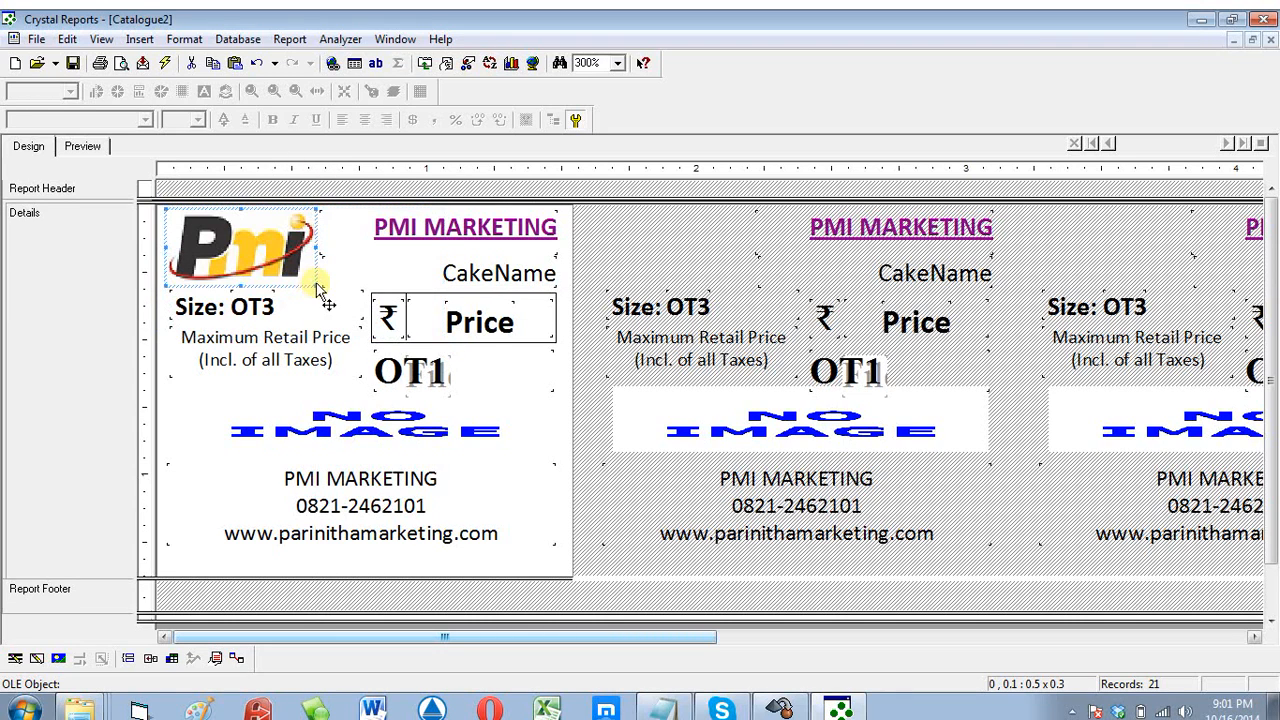
left_click_drag(294, 236, 253, 250)
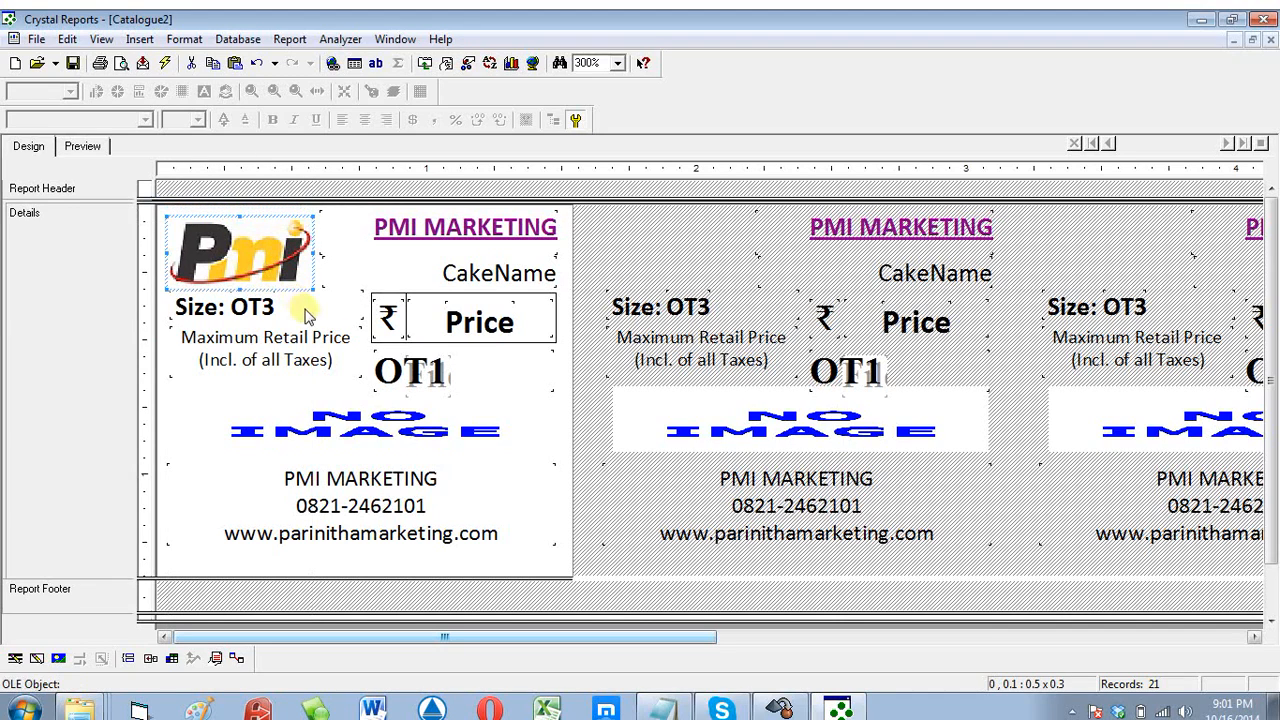
left_click(307, 312)
left_click(334, 367)
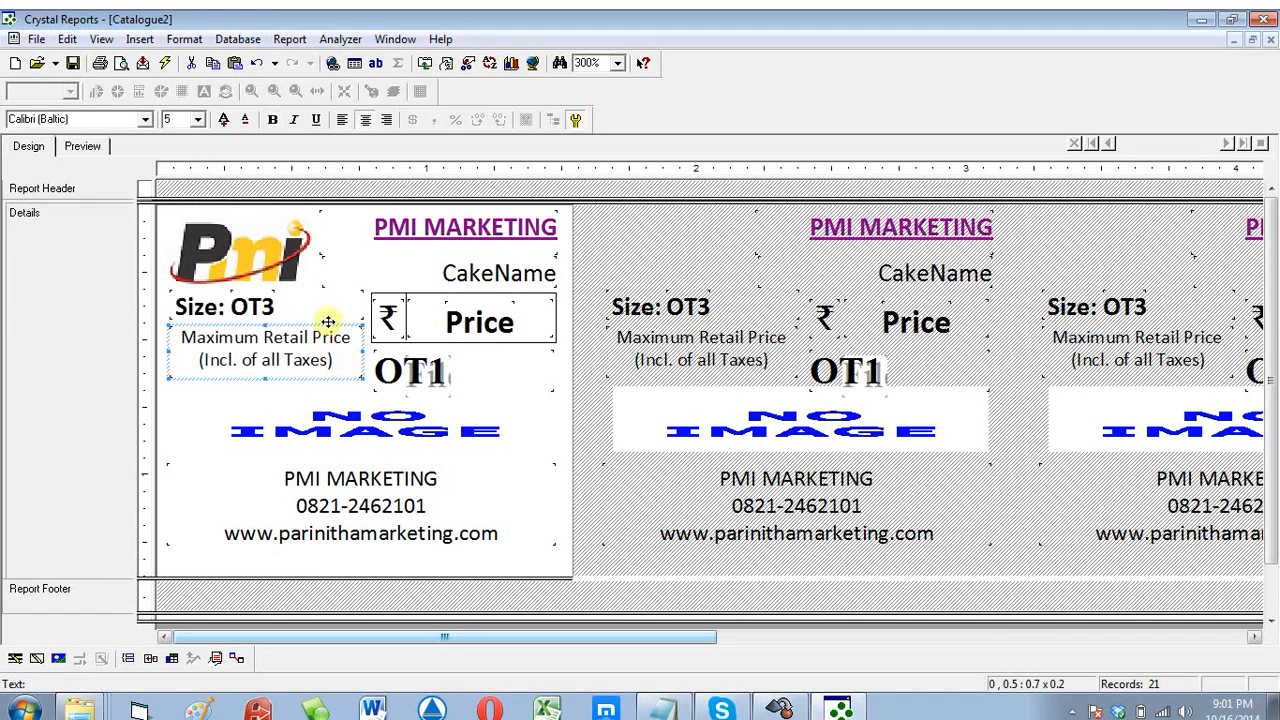
left_click(294, 272)
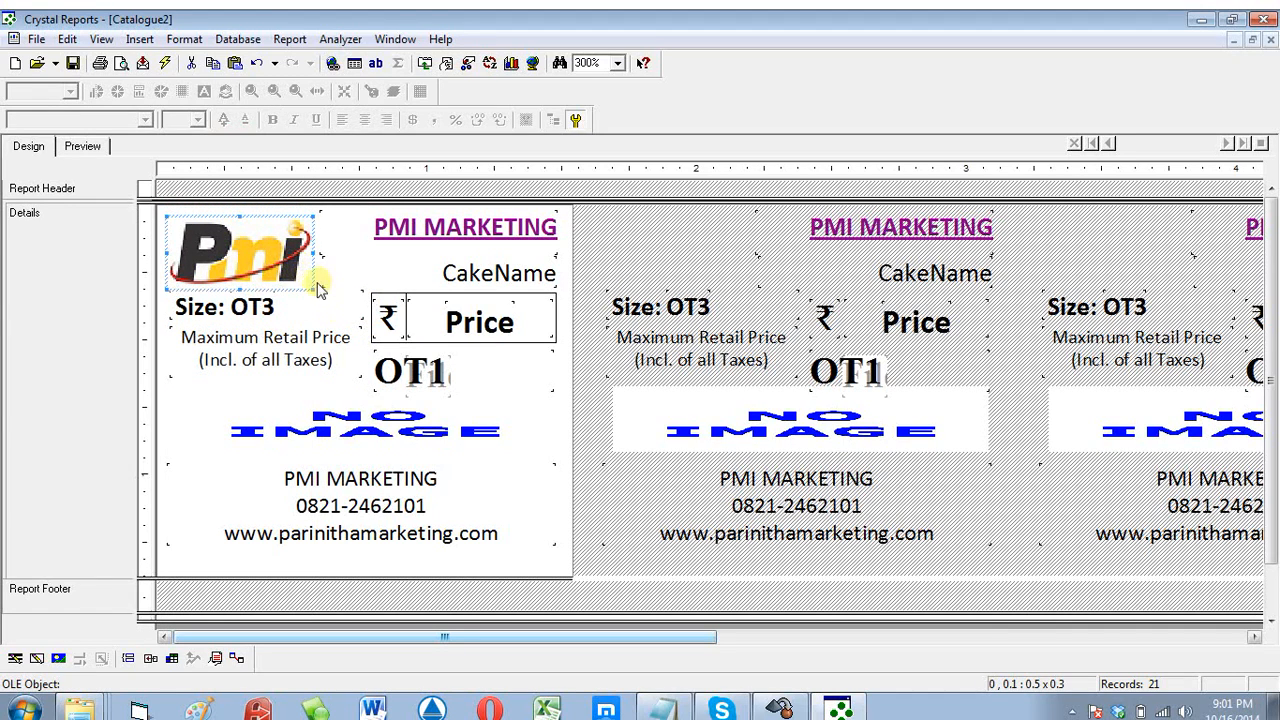
left_click_drag(268, 264, 267, 258)
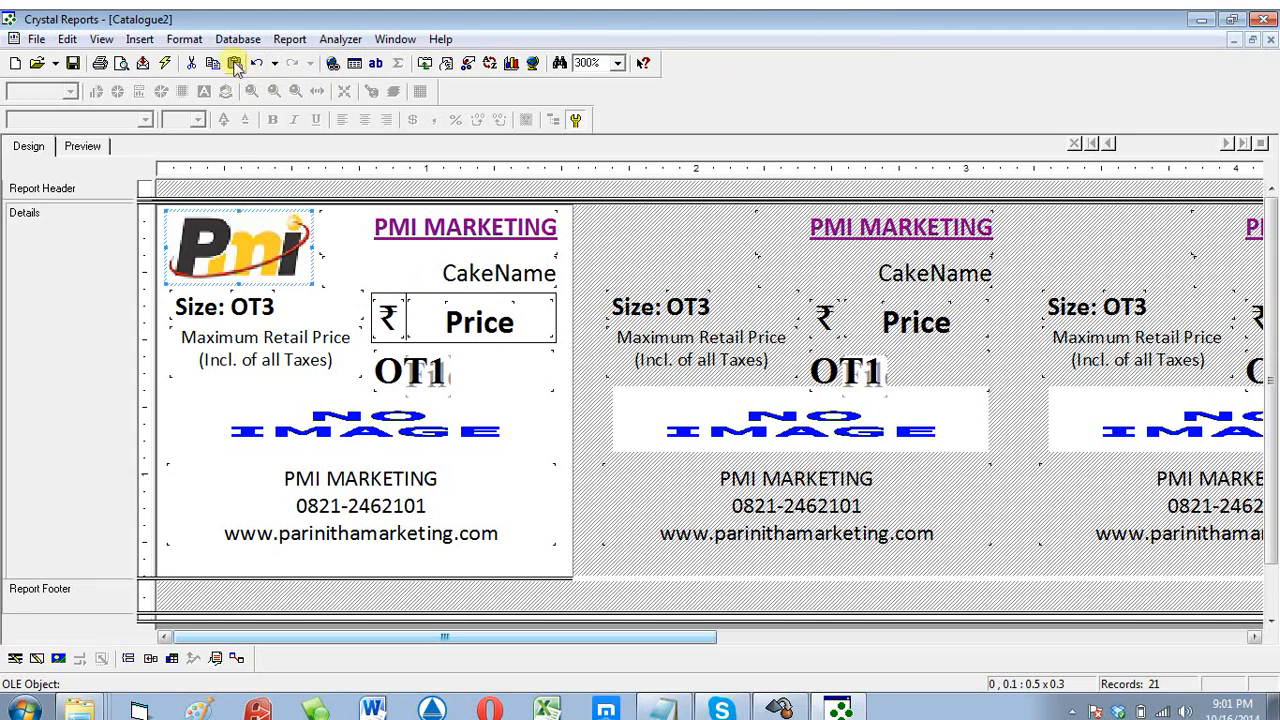
Step: Draw a horizontal line across the first label just below OT1 and move the NO IMAGE picture down beneath the line
left_click(139, 40)
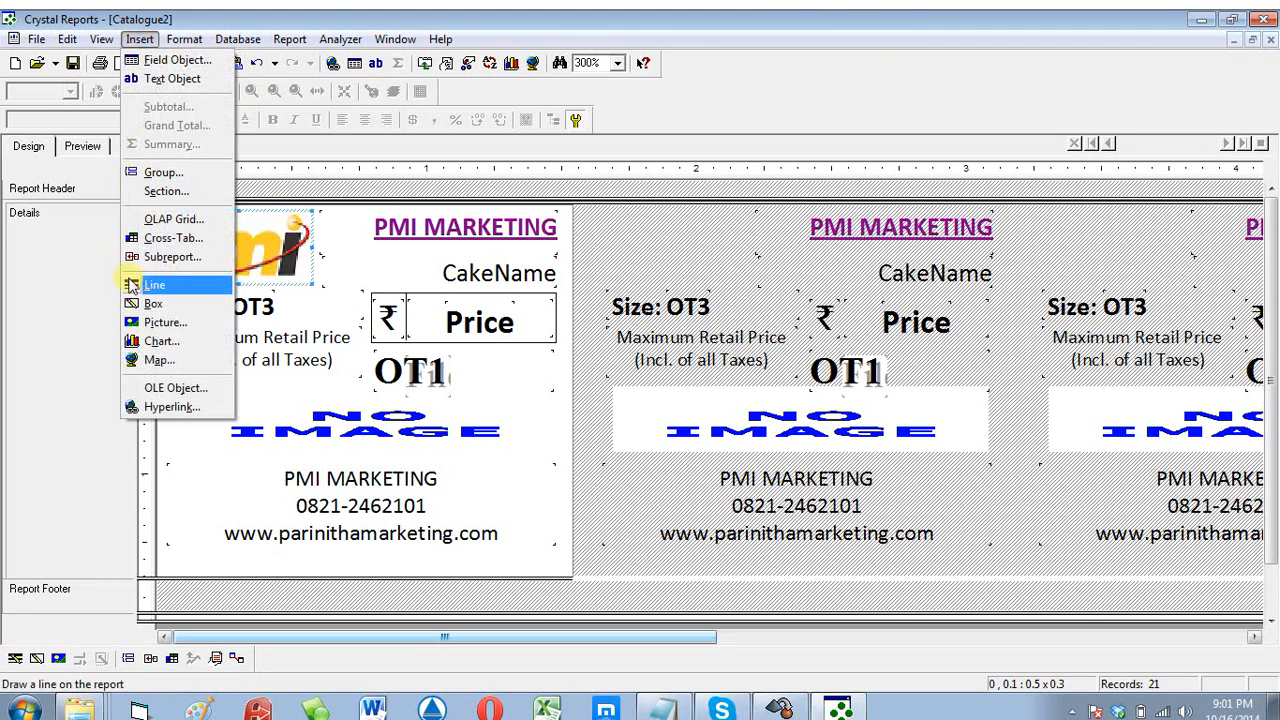
left_click(158, 287)
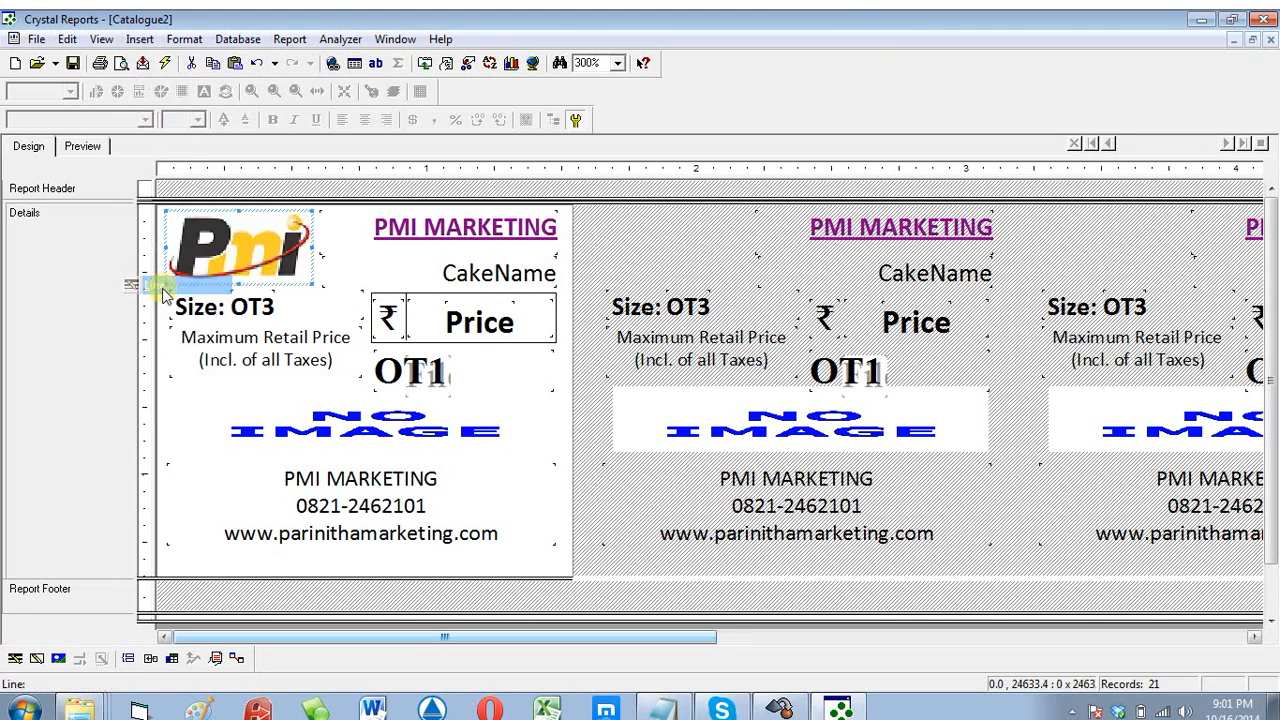
mouse_move(176, 398)
left_mouse_down()
mouse_move(492, 410)
mouse_move(562, 428)
left_mouse_up()
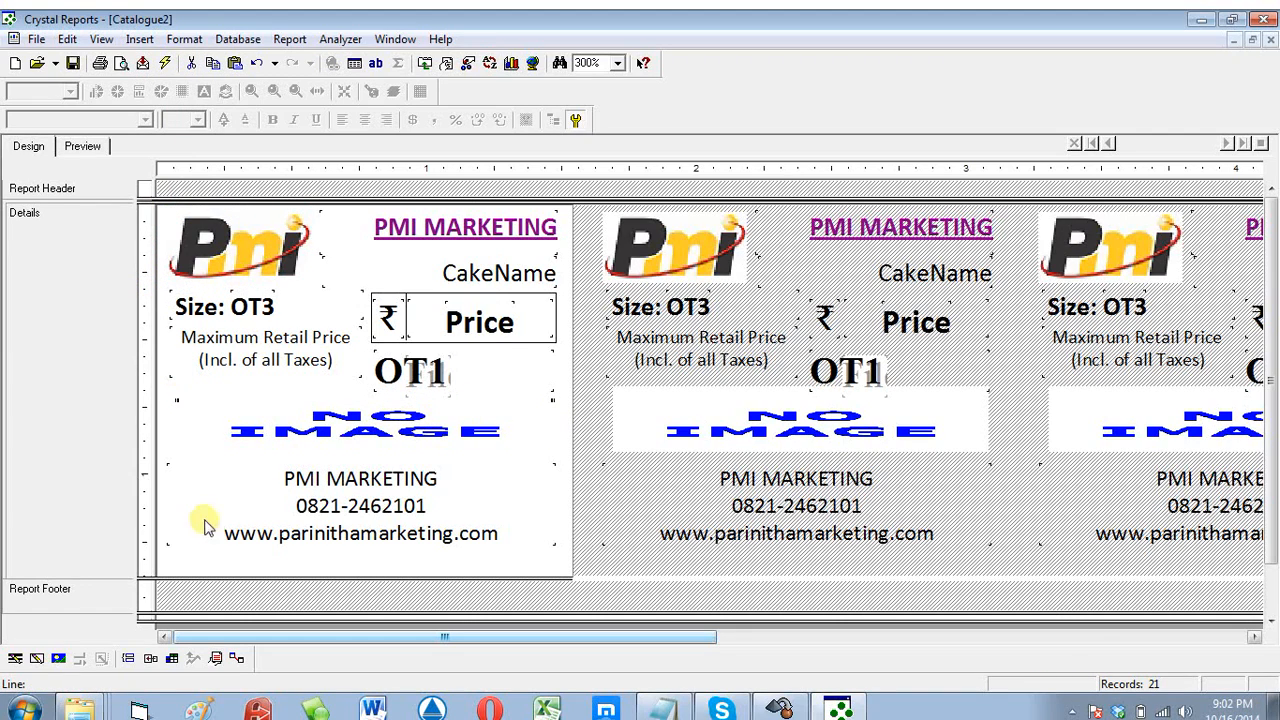
left_click(186, 392)
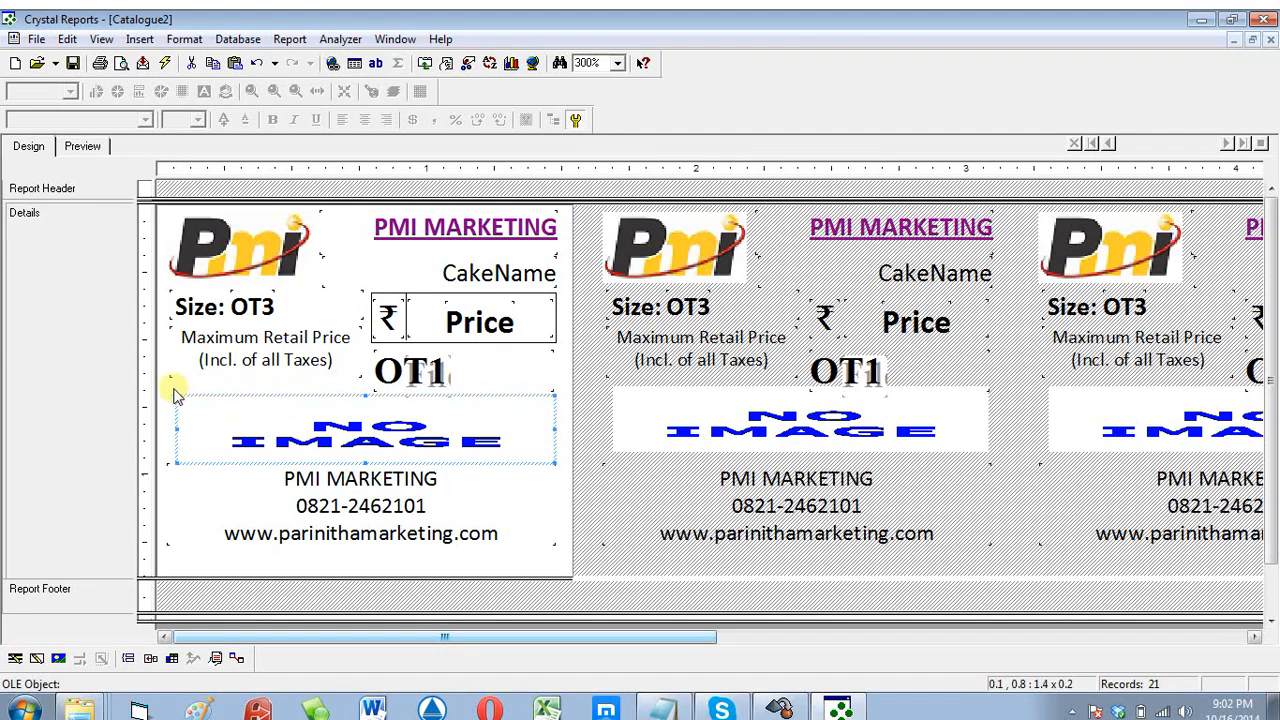
key("Down")
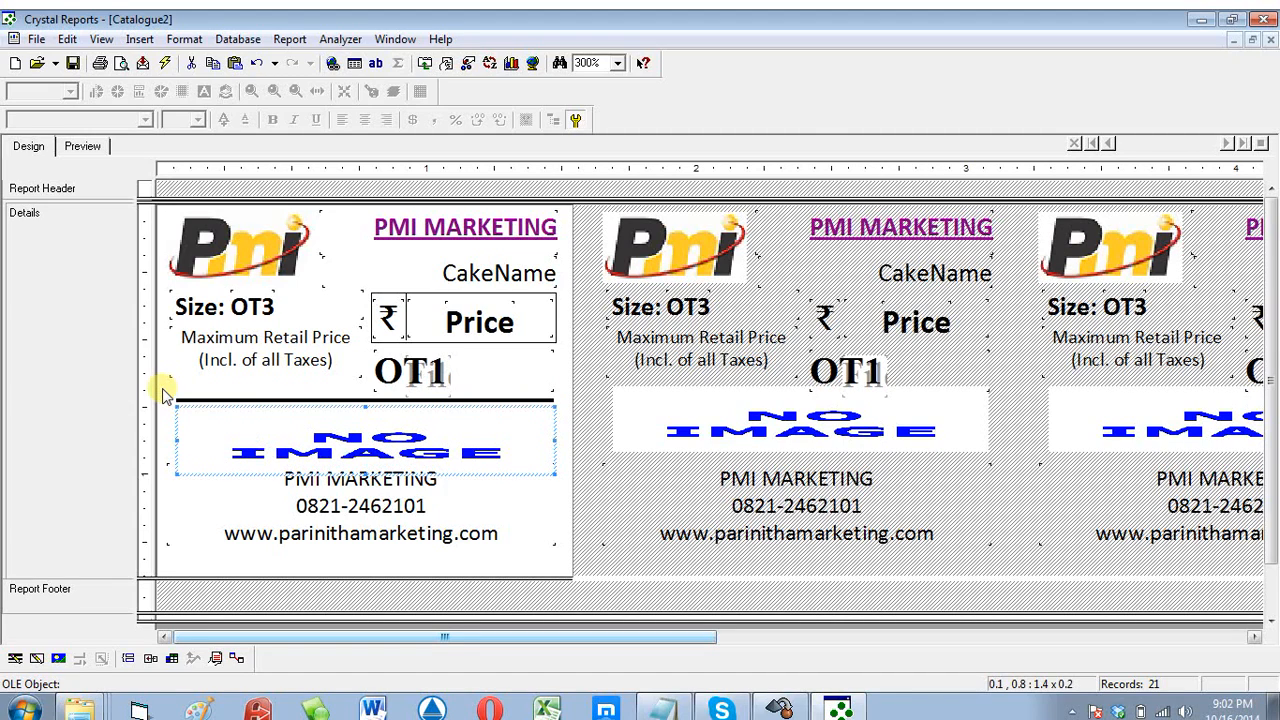
left_click(167, 393)
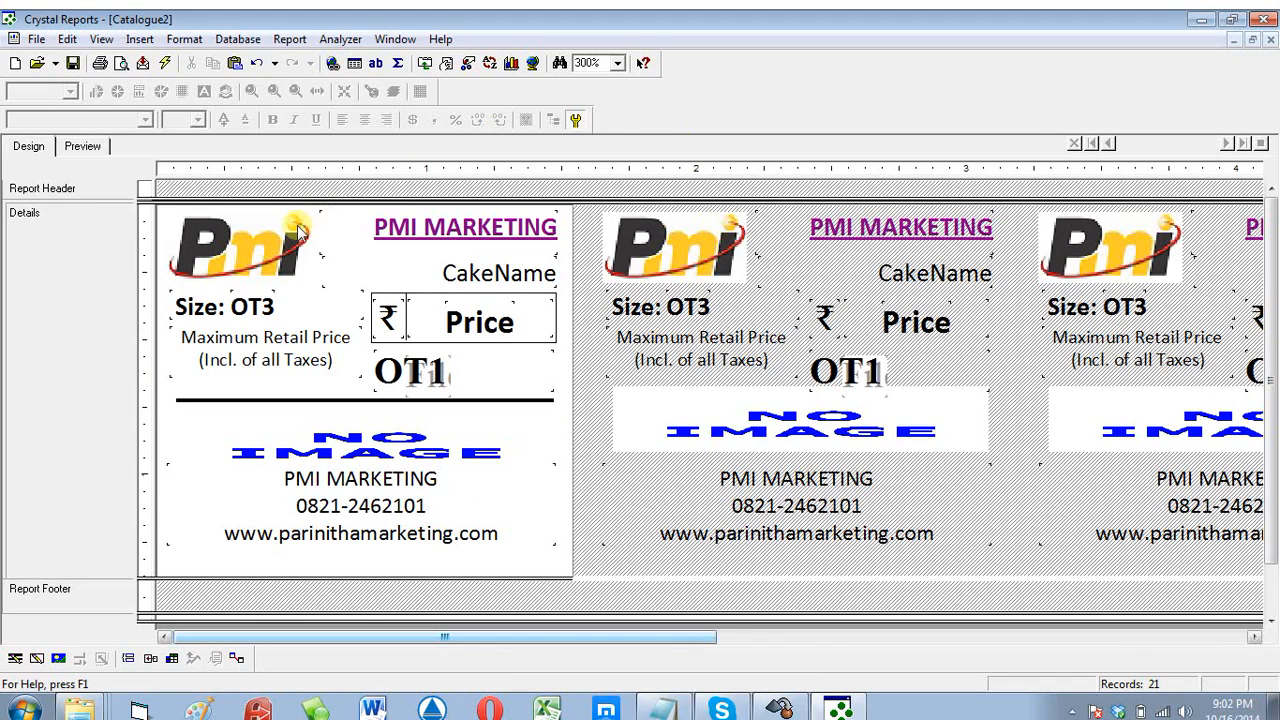
Step: Review the Details section's layout settings in the Section Expert, including the detail width, and close it without changes
left_click(90, 245)
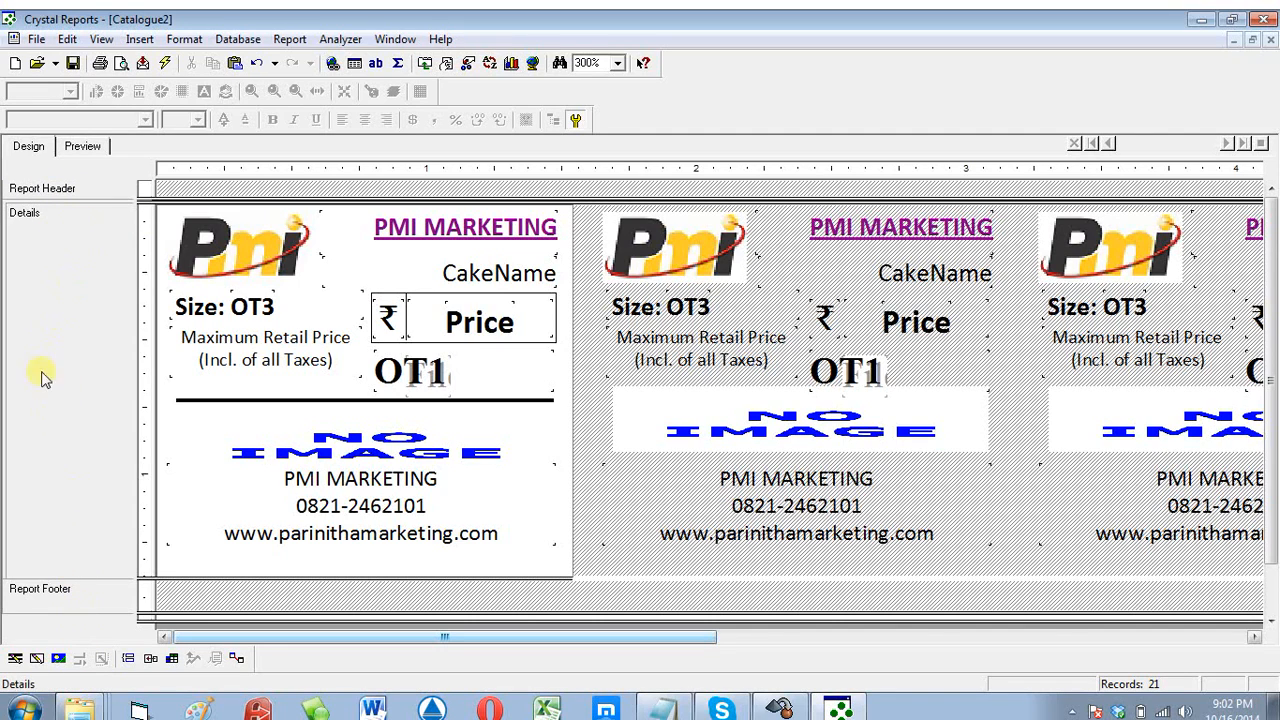
right_click(62, 304)
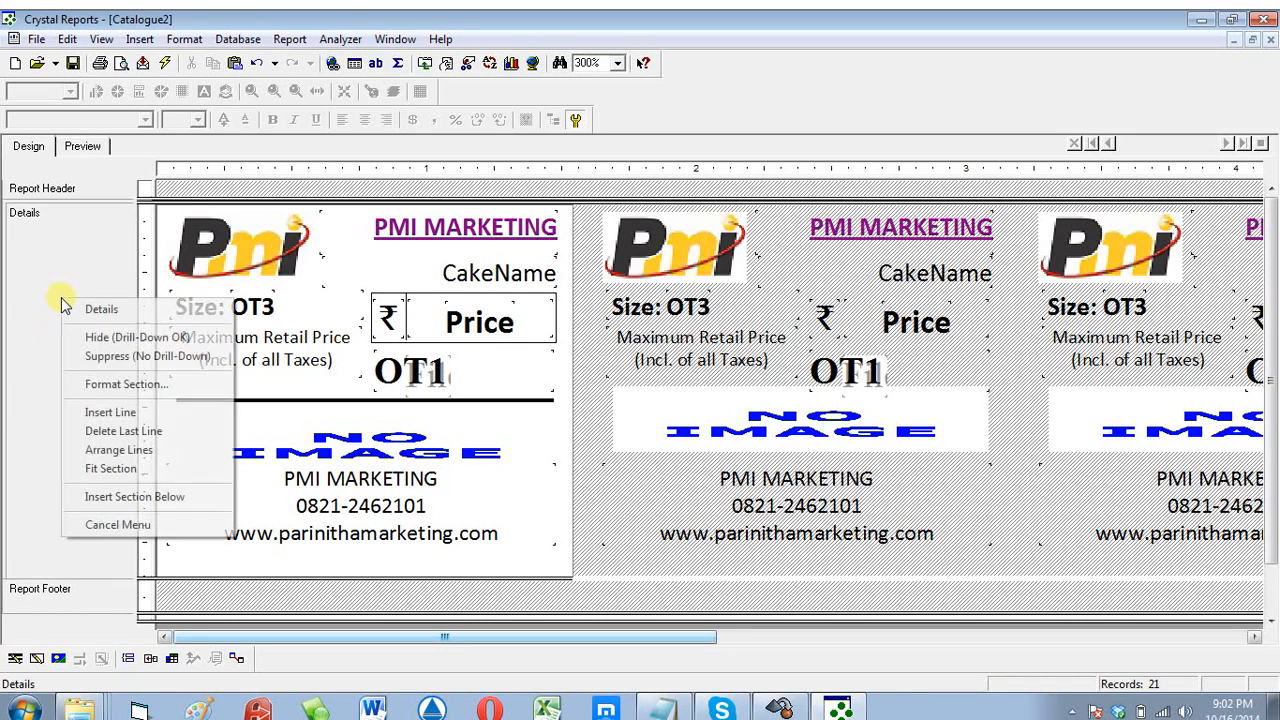
left_click(88, 383)
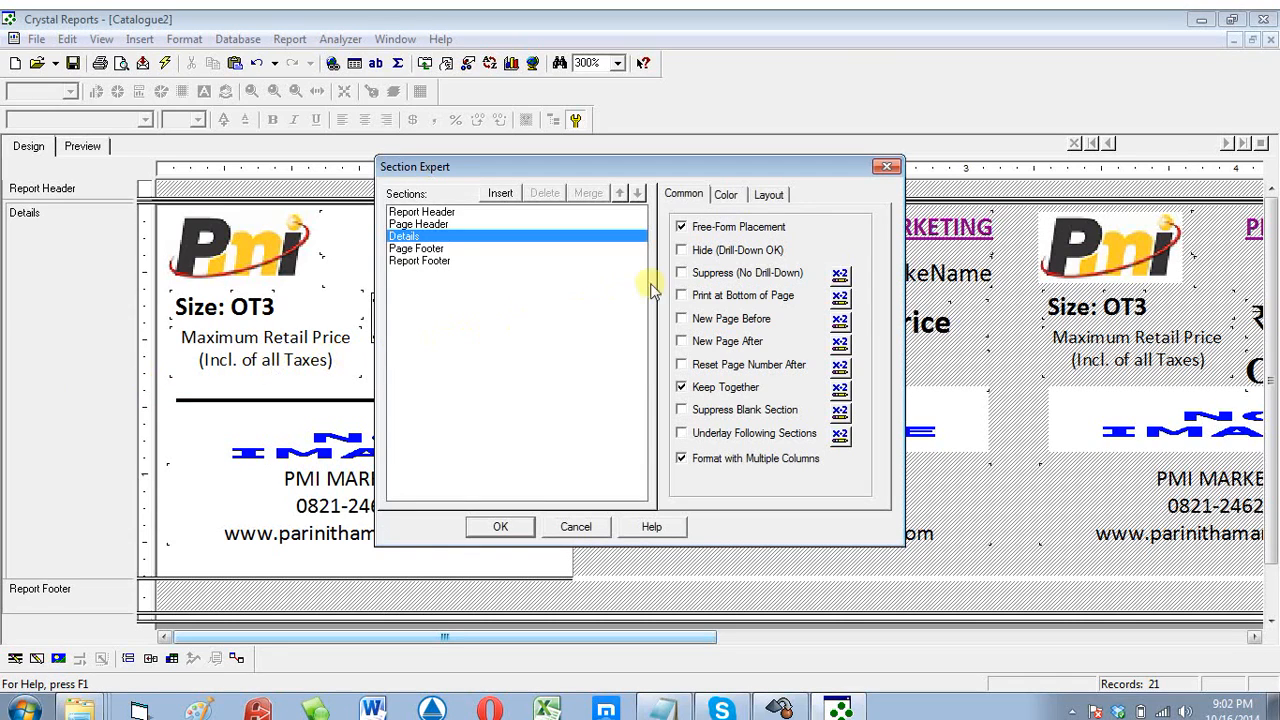
left_click(769, 195)
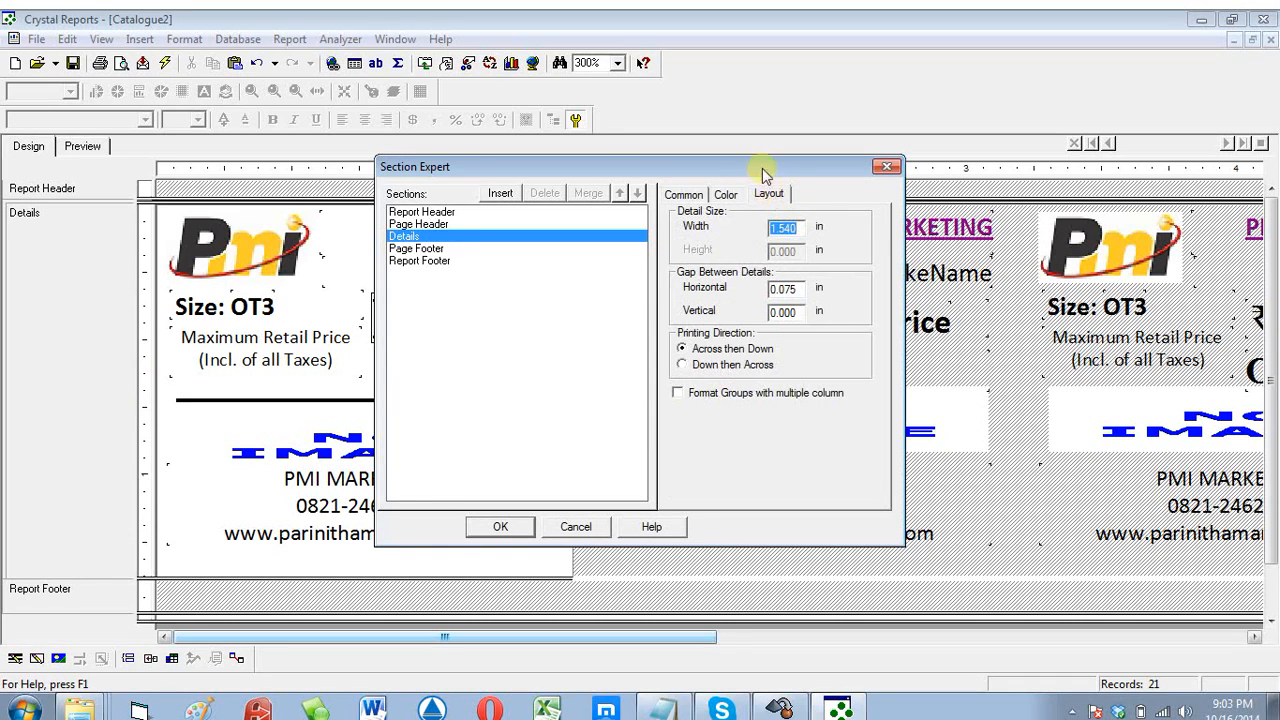
left_click_drag(762, 168, 647, 144)
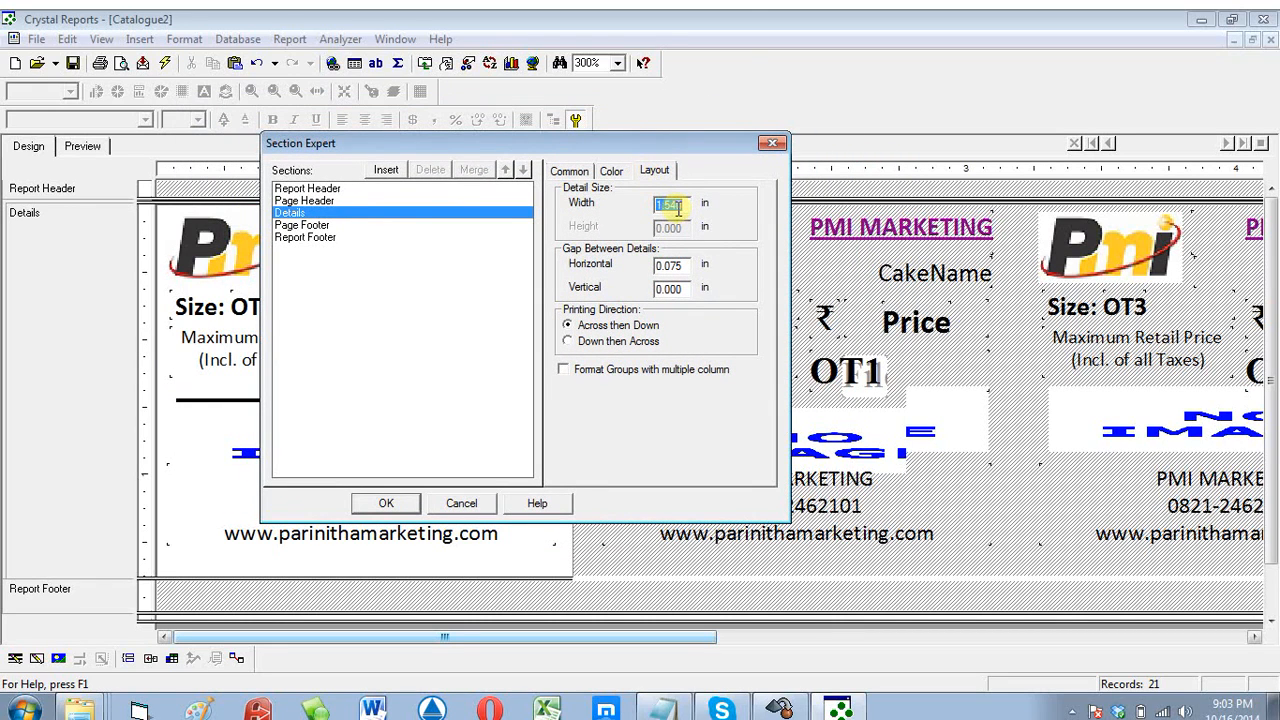
left_click(771, 143)
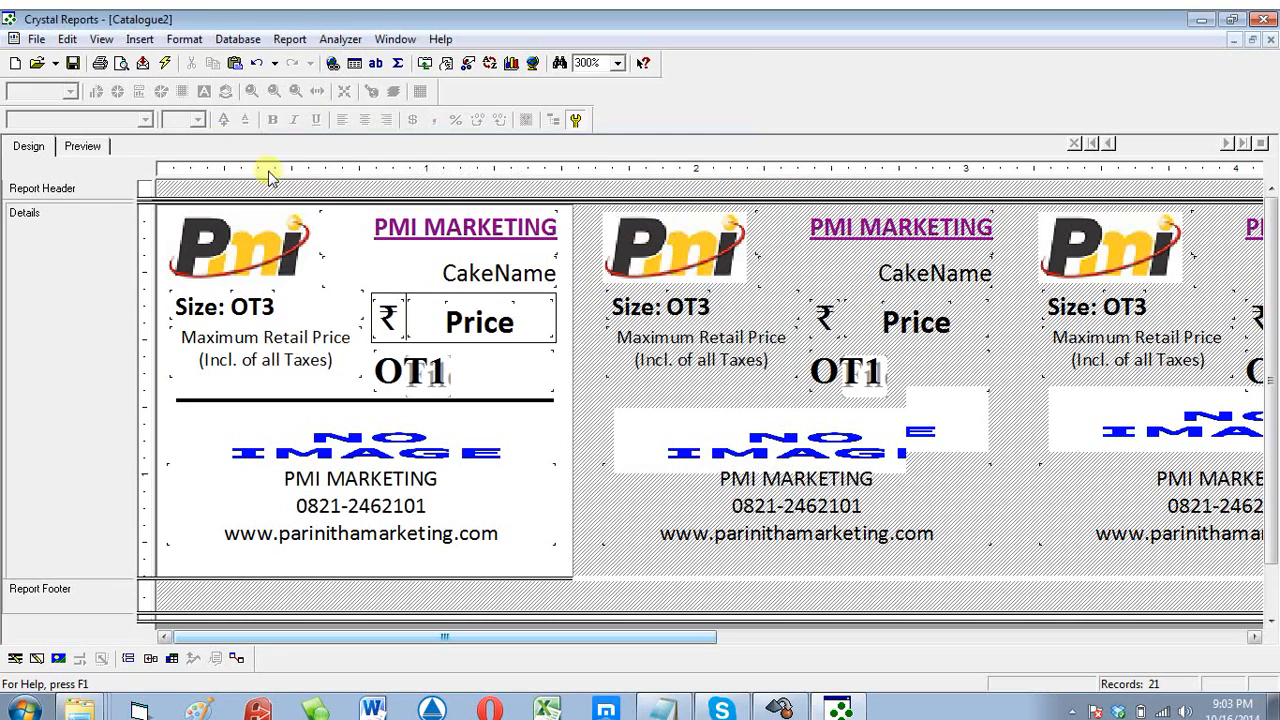
Step: Refresh the report data and look over the full row of labels in the preview
left_click(165, 62)
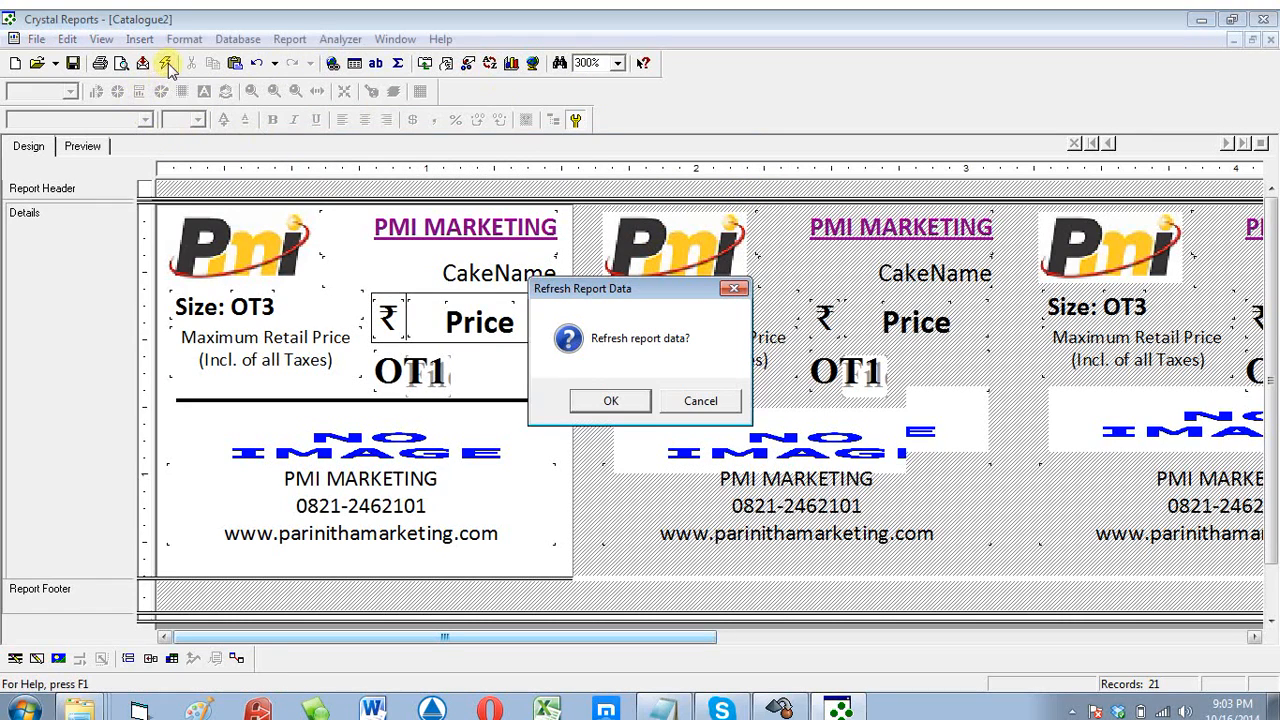
left_click(584, 398)
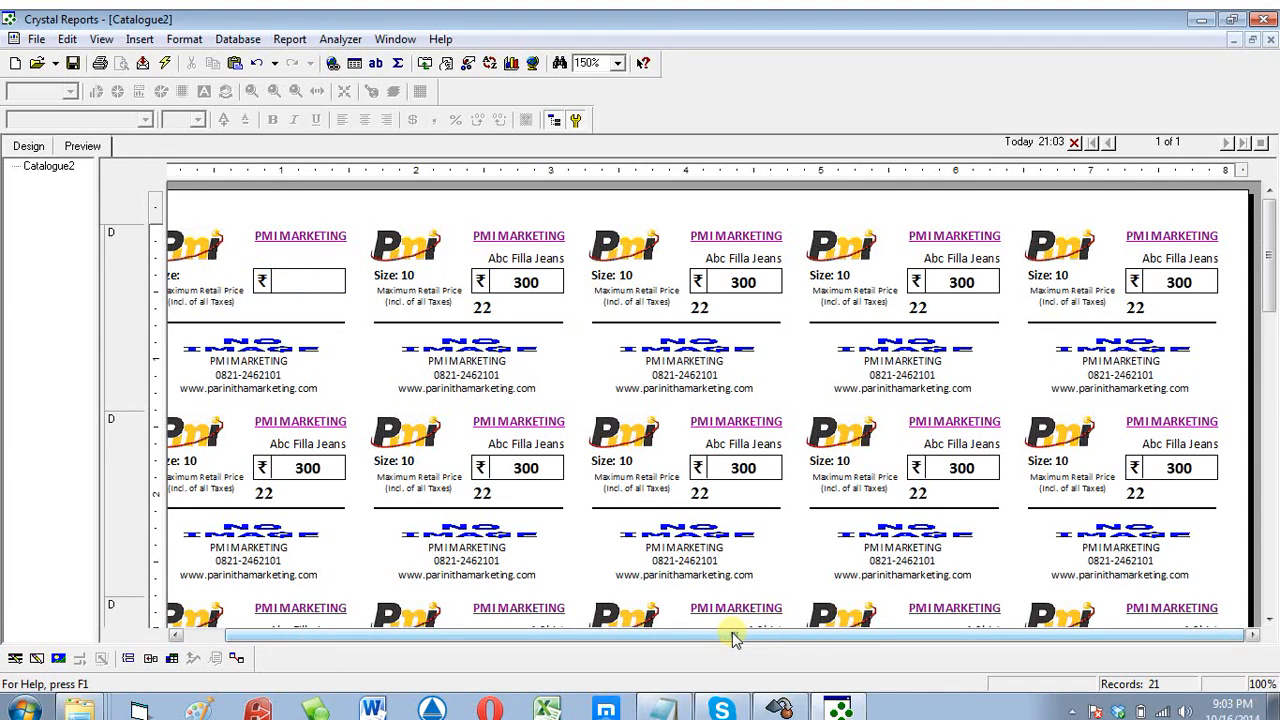
left_click_drag(733, 640, 608, 626)
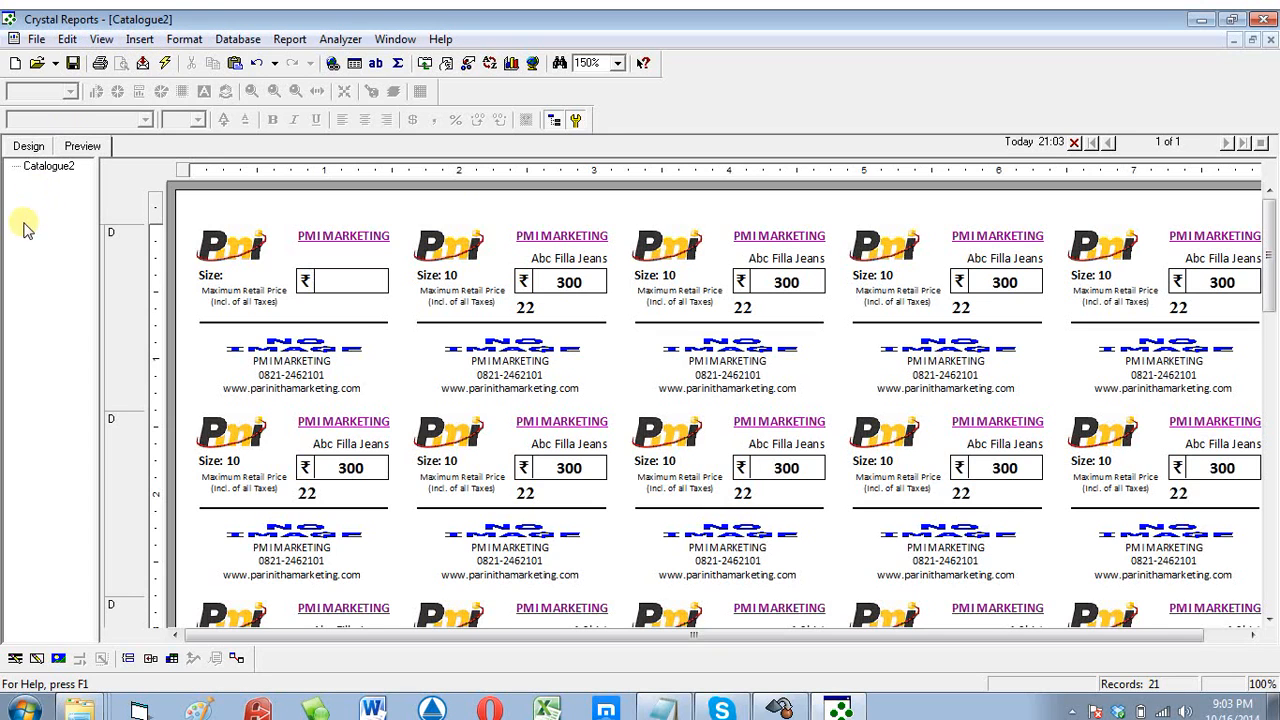
Step: Set the Details section's detail width to 2 inches and preview the label layout
left_click(35, 150)
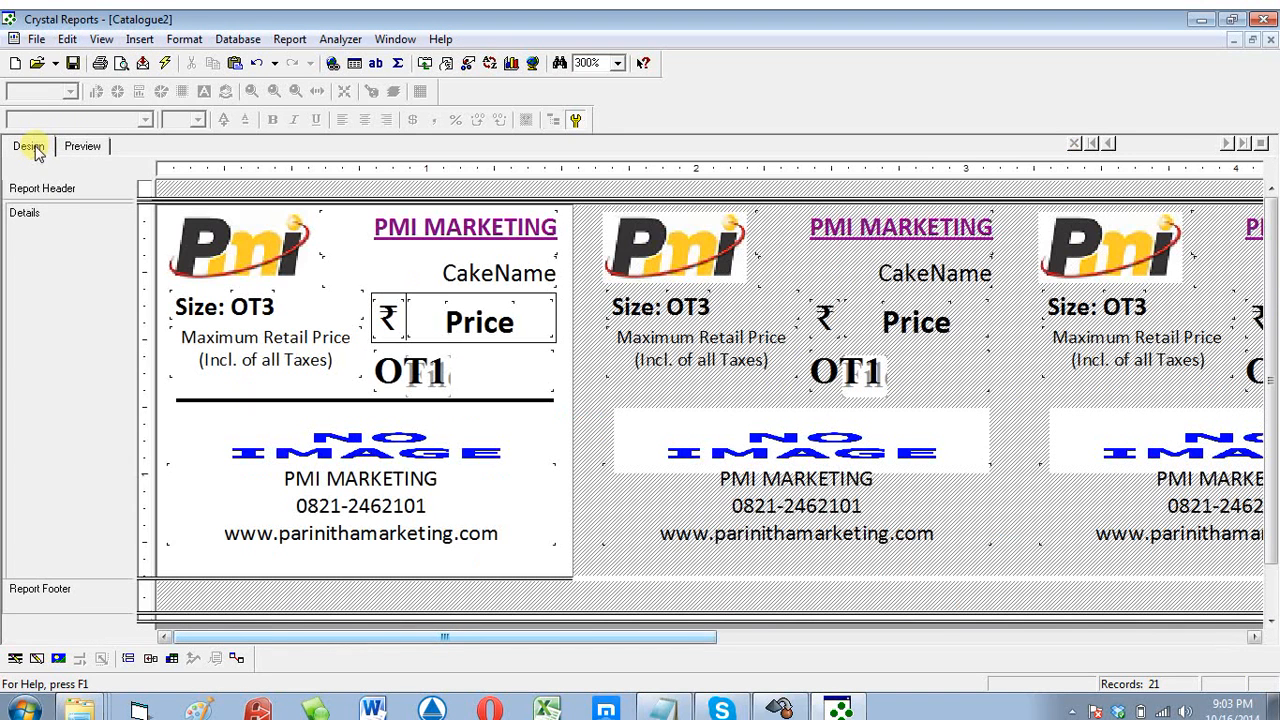
right_click(32, 298)
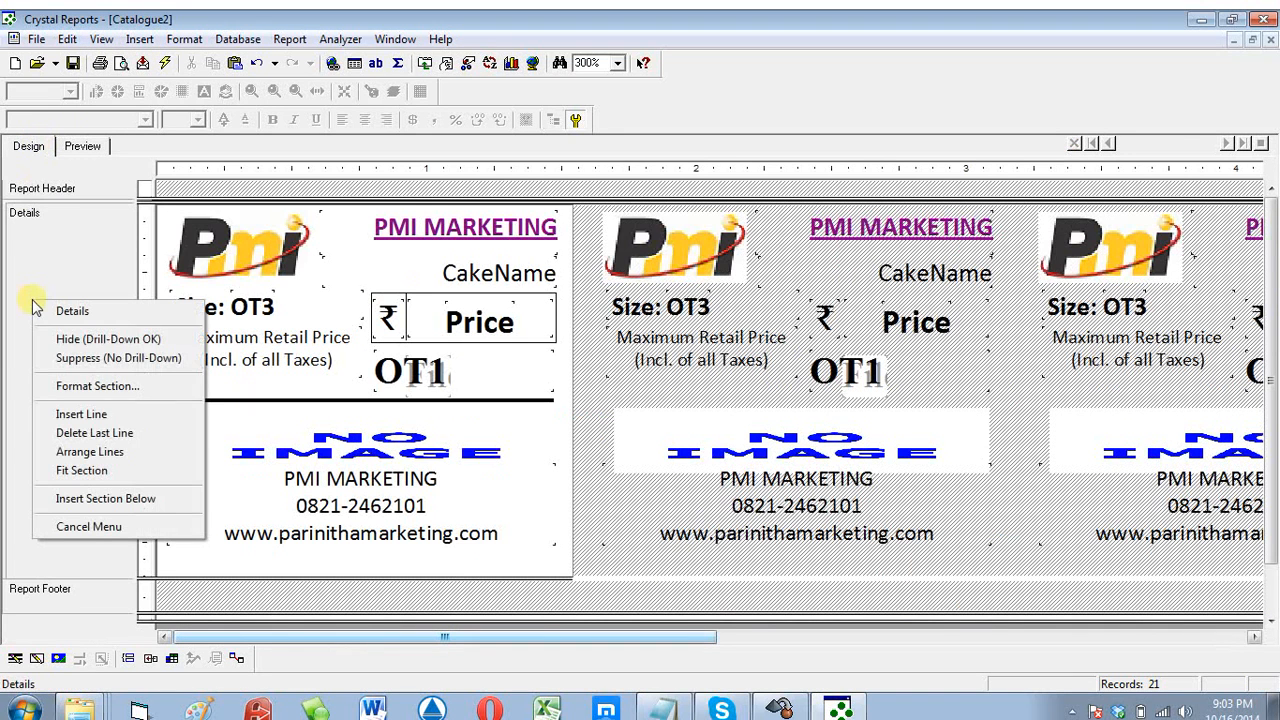
left_click(105, 390)
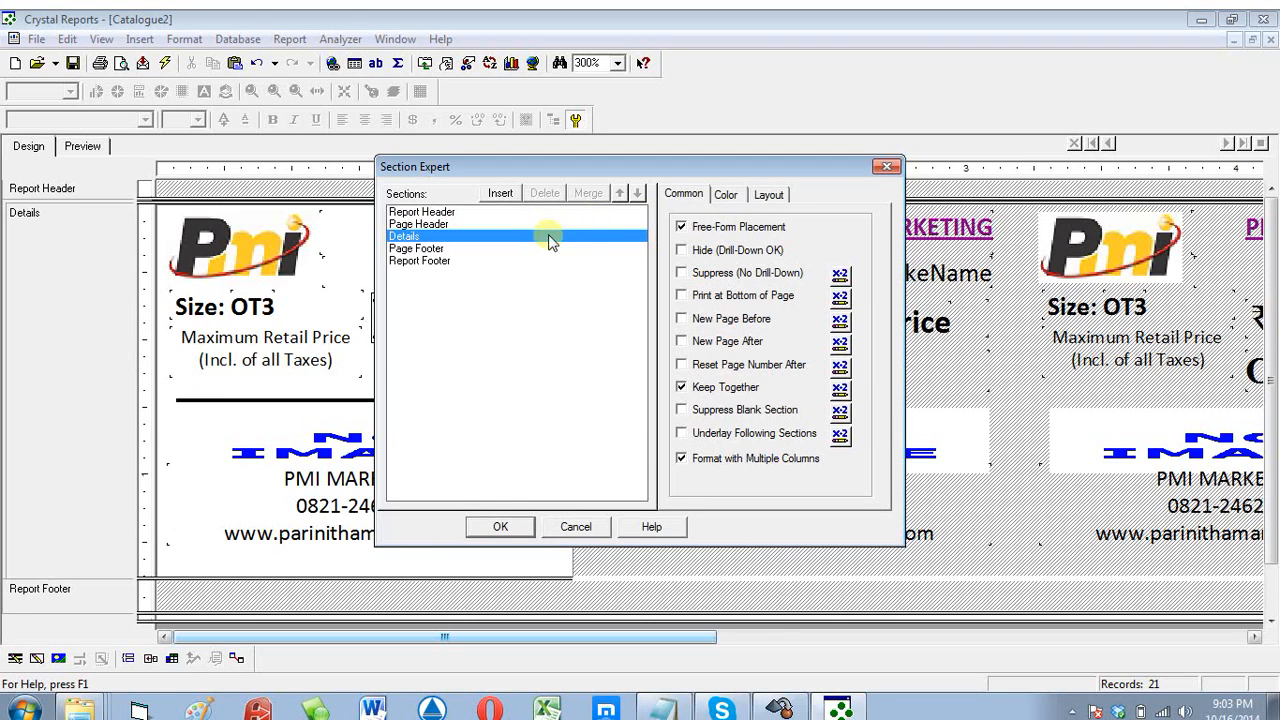
left_click(765, 196)
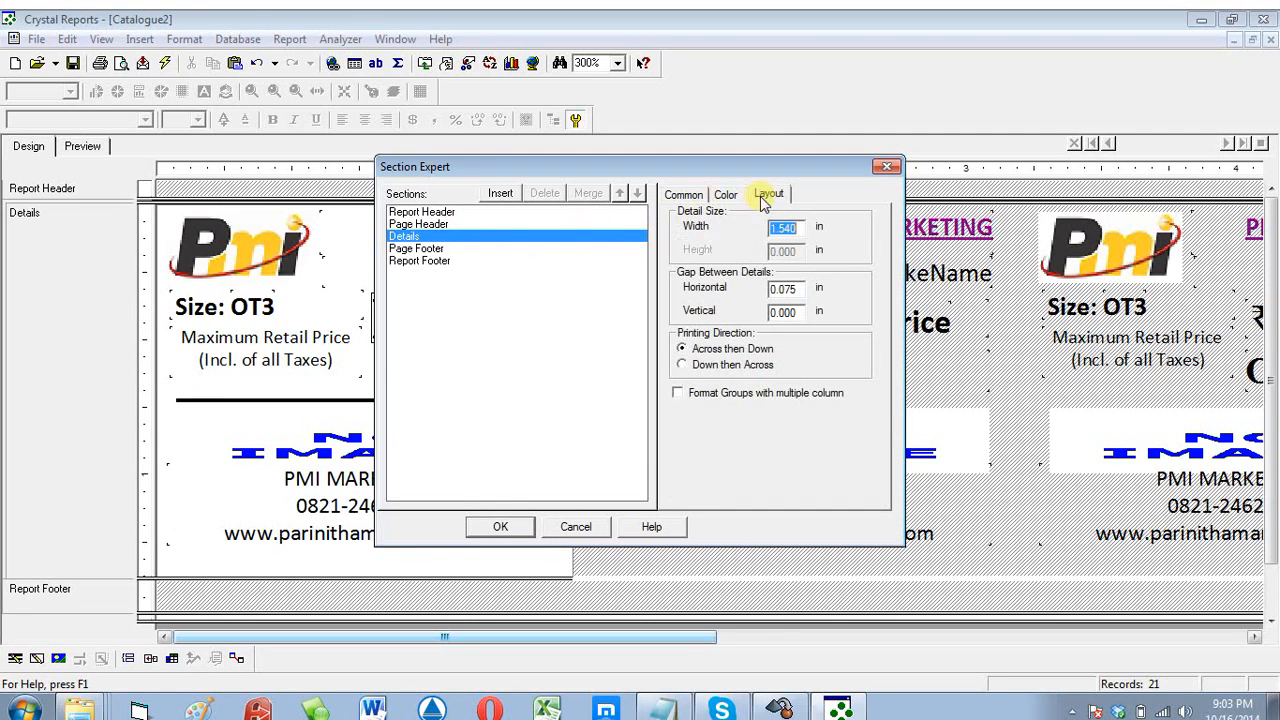
left_click_drag(801, 229, 768, 232)
type("2.1")
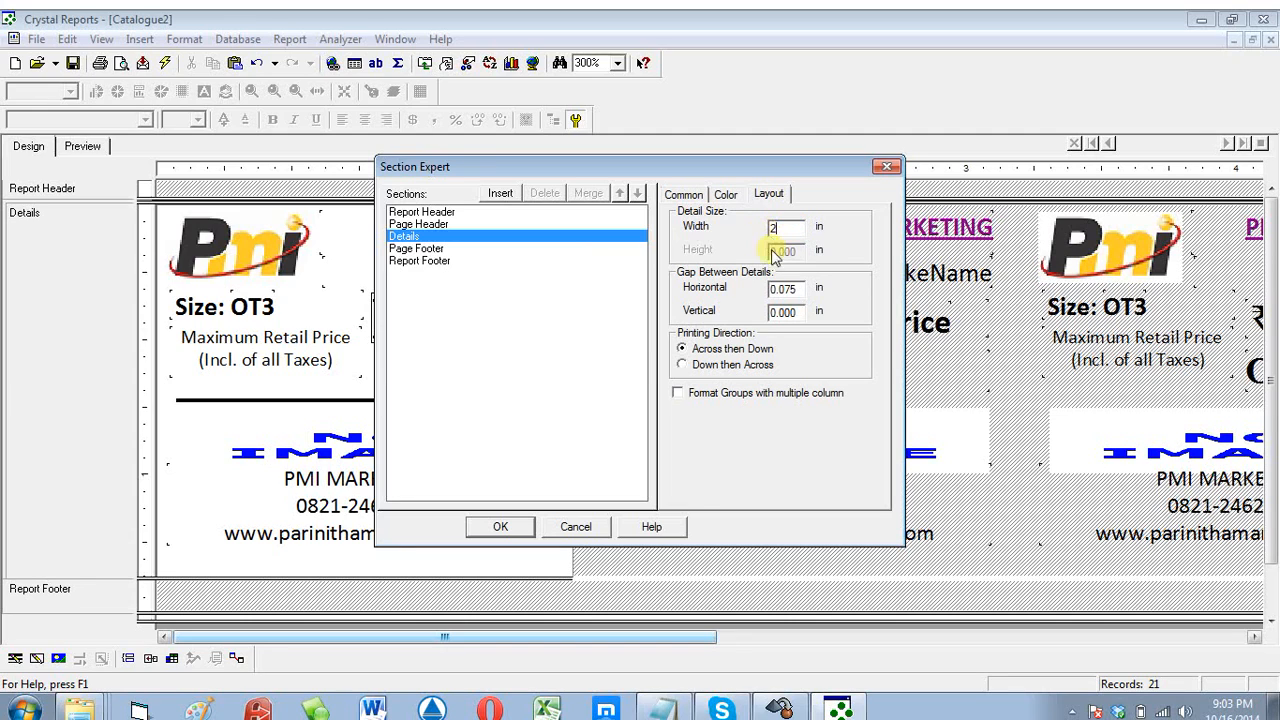
left_click(500, 530)
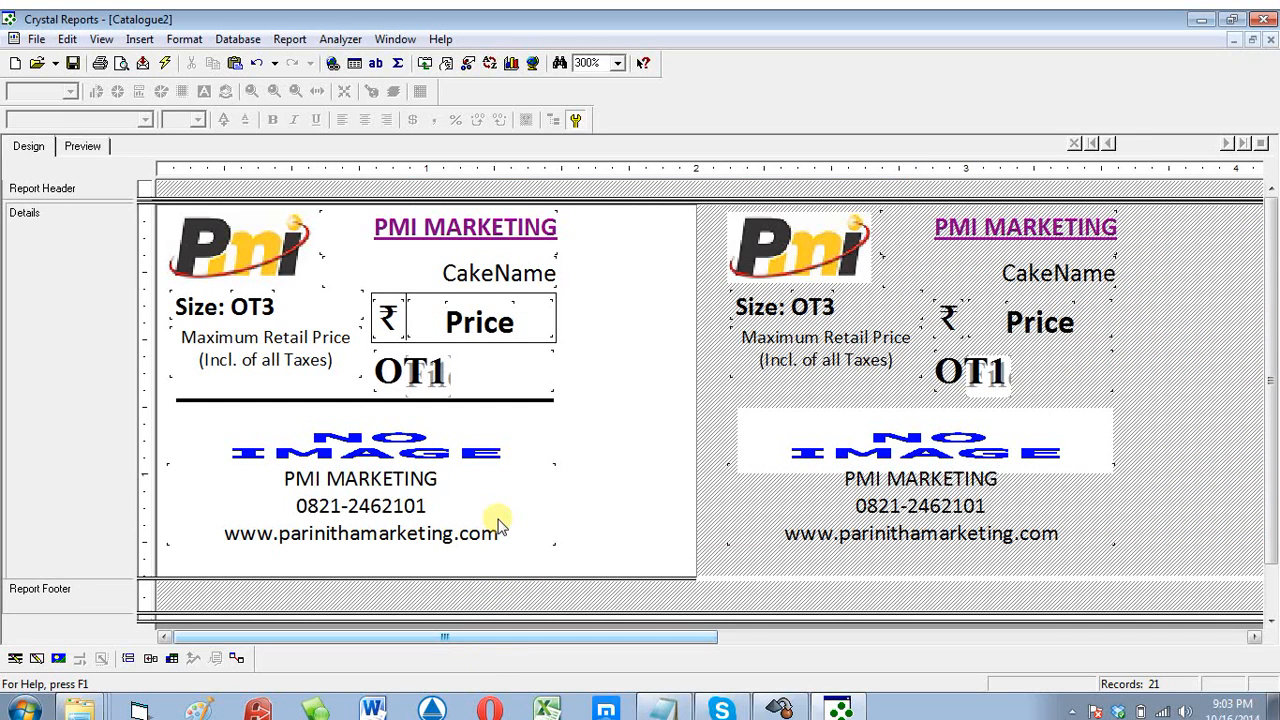
left_click(83, 147)
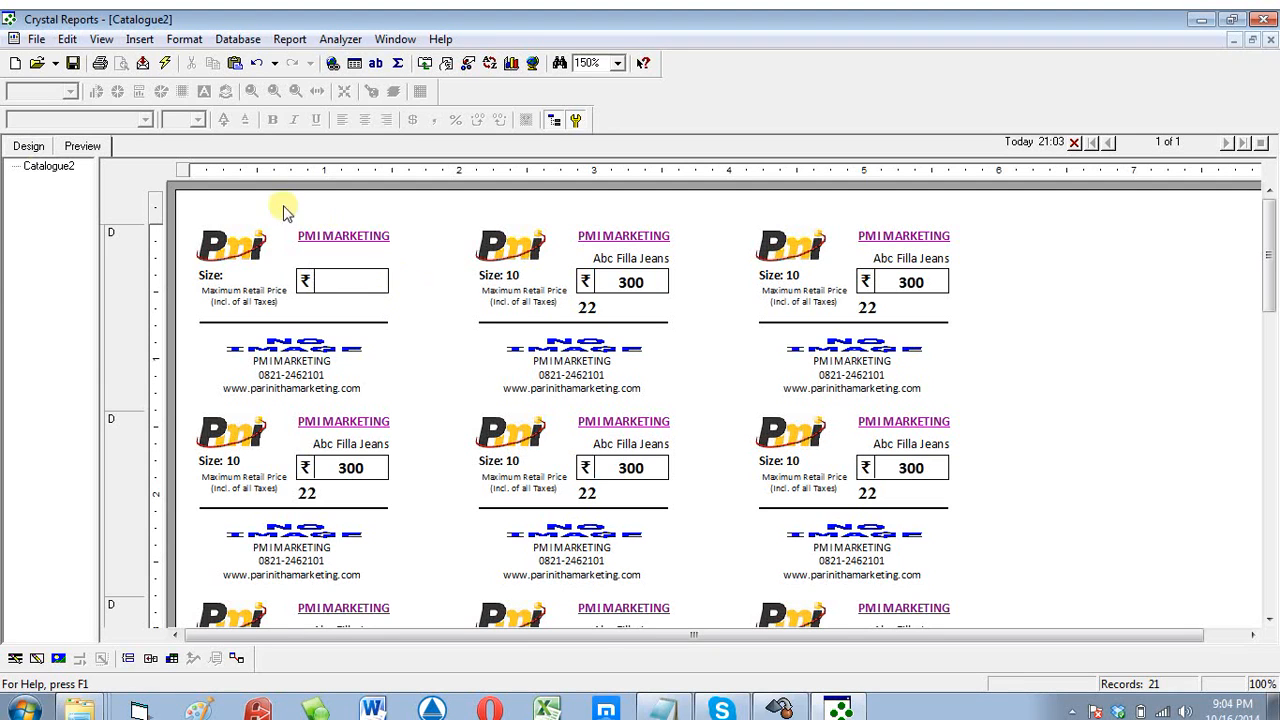
Step: Set the Details section's detail width to 1.7 inches and preview the label layout
left_click(28, 147)
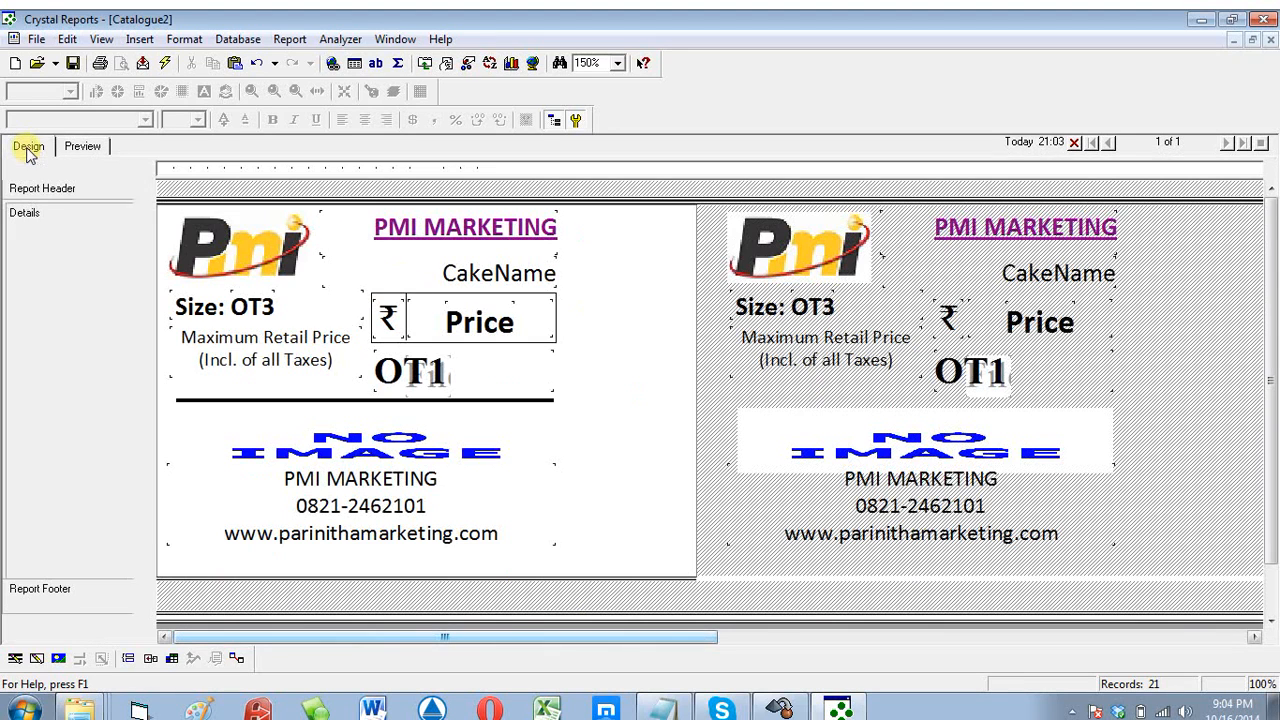
right_click(62, 290)
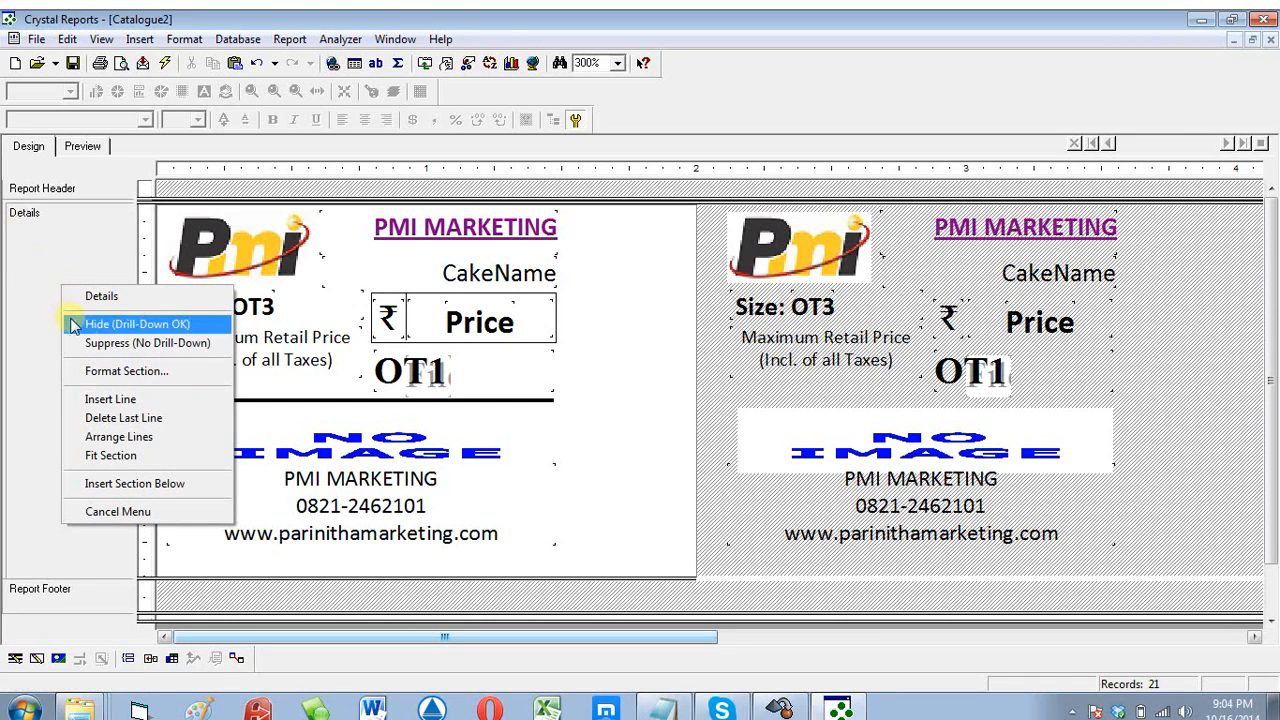
left_click(95, 370)
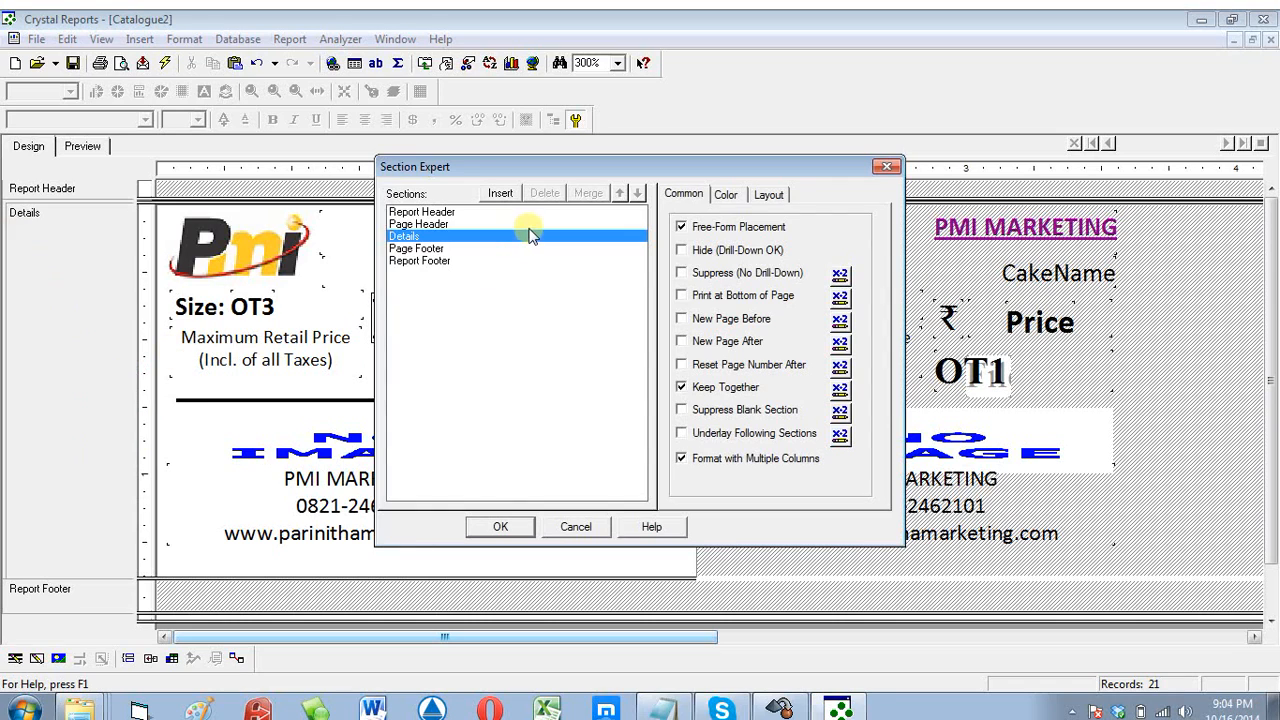
left_click(769, 196)
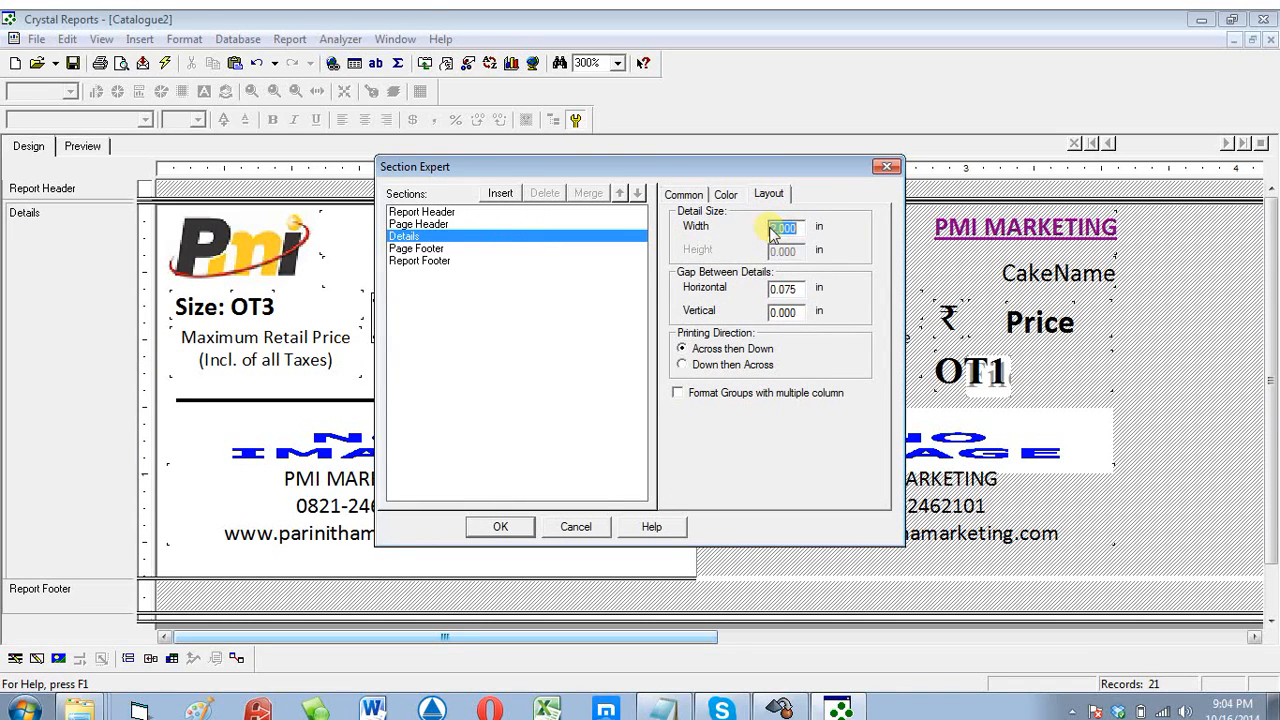
left_click(772, 229)
left_click(520, 528)
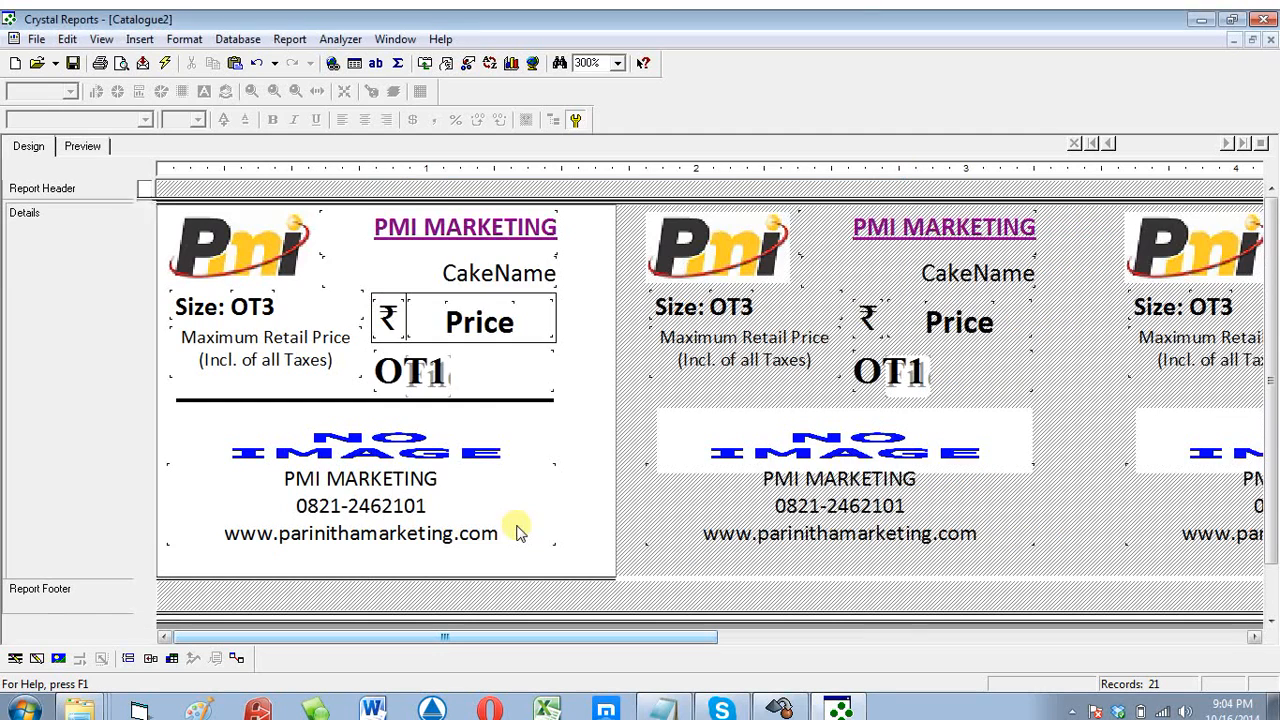
left_click(72, 147)
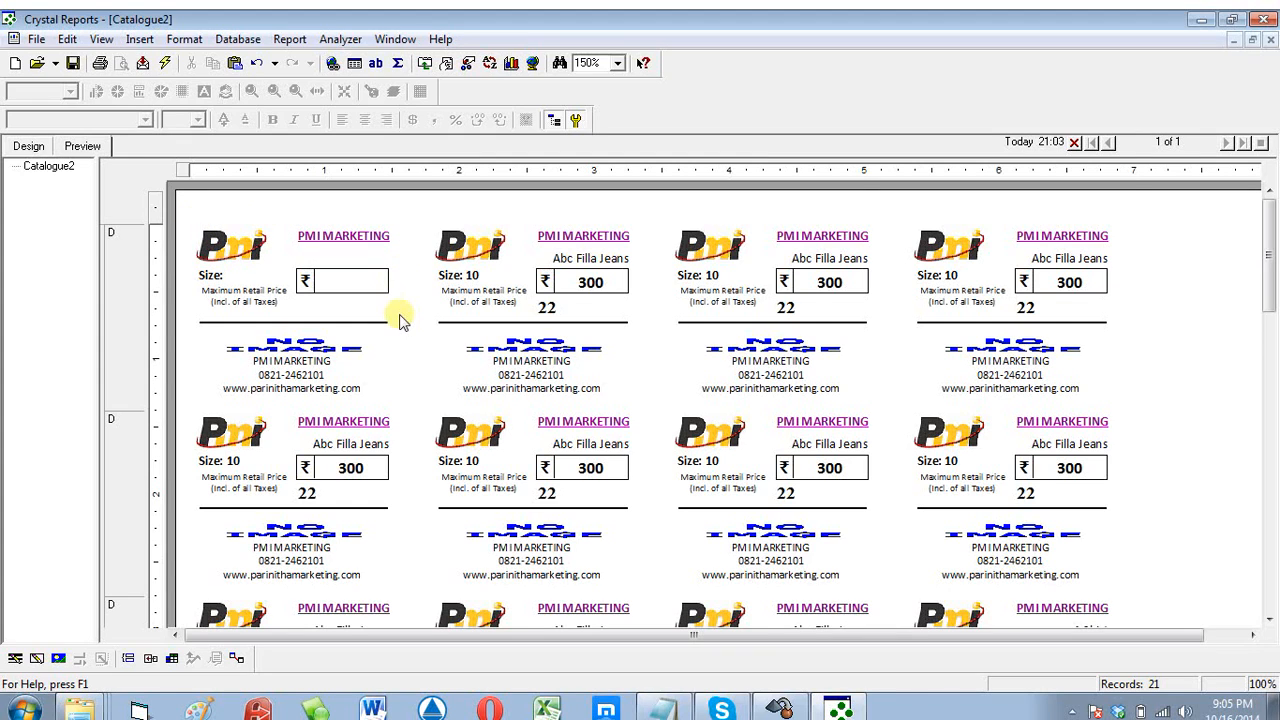
Step: Set the Details section's detail width to 1.5 inches and shorten the section to end just below the website line
left_click(29, 146)
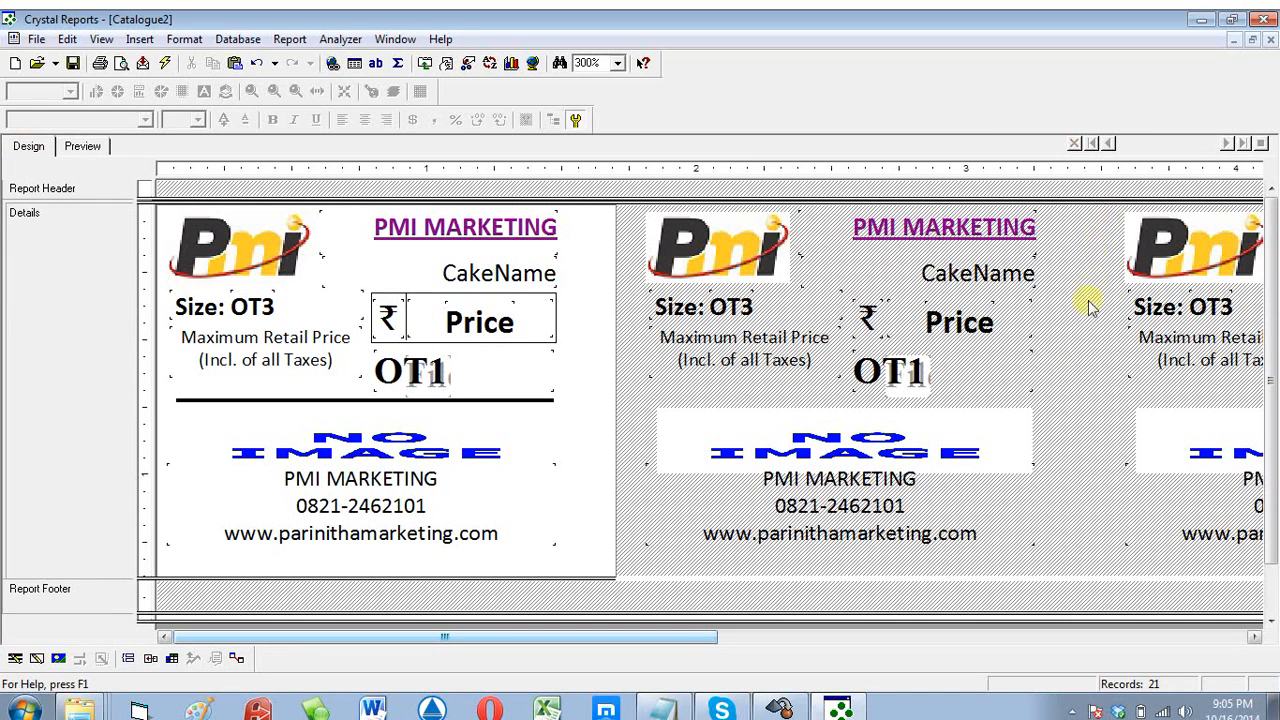
right_click(32, 258)
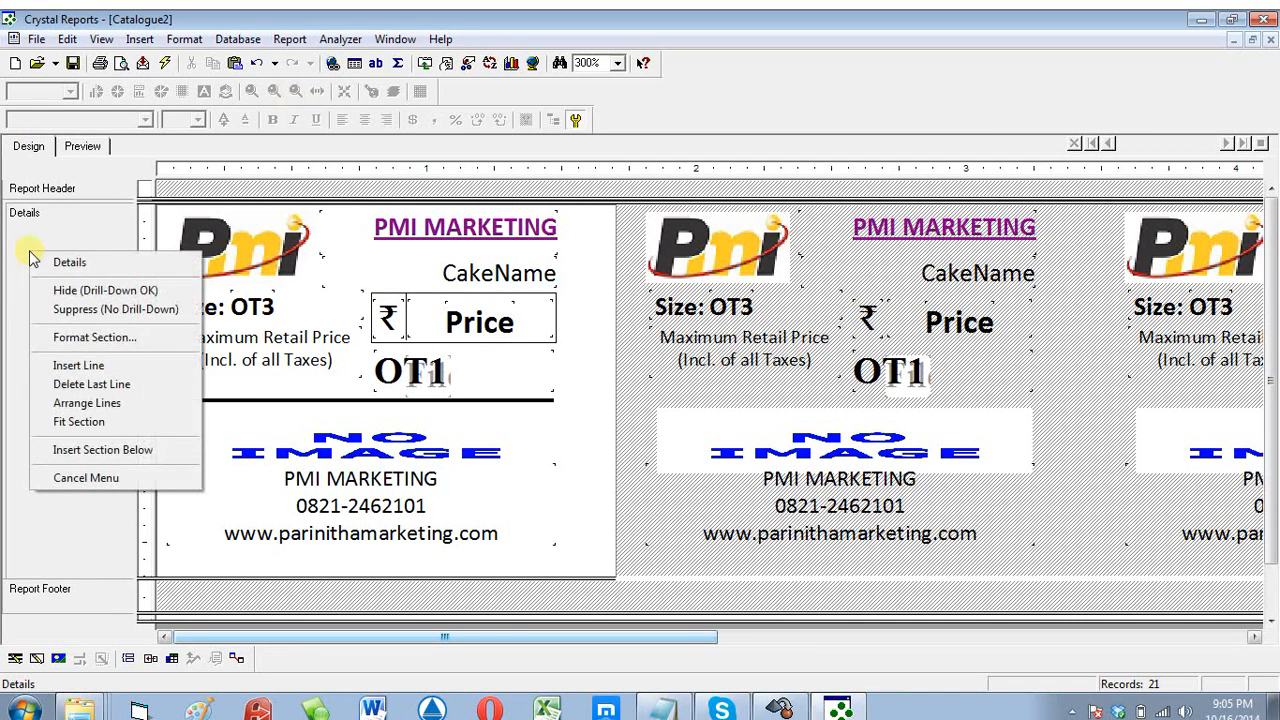
left_click(112, 340)
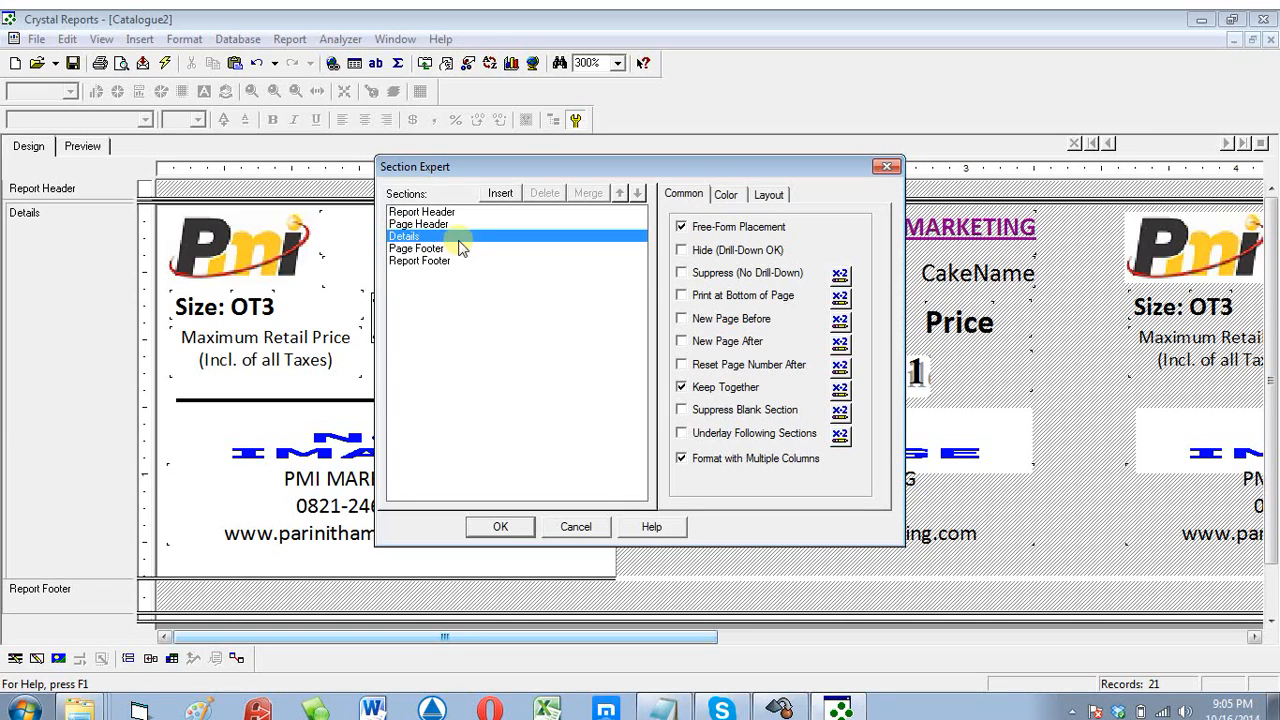
left_click(767, 195)
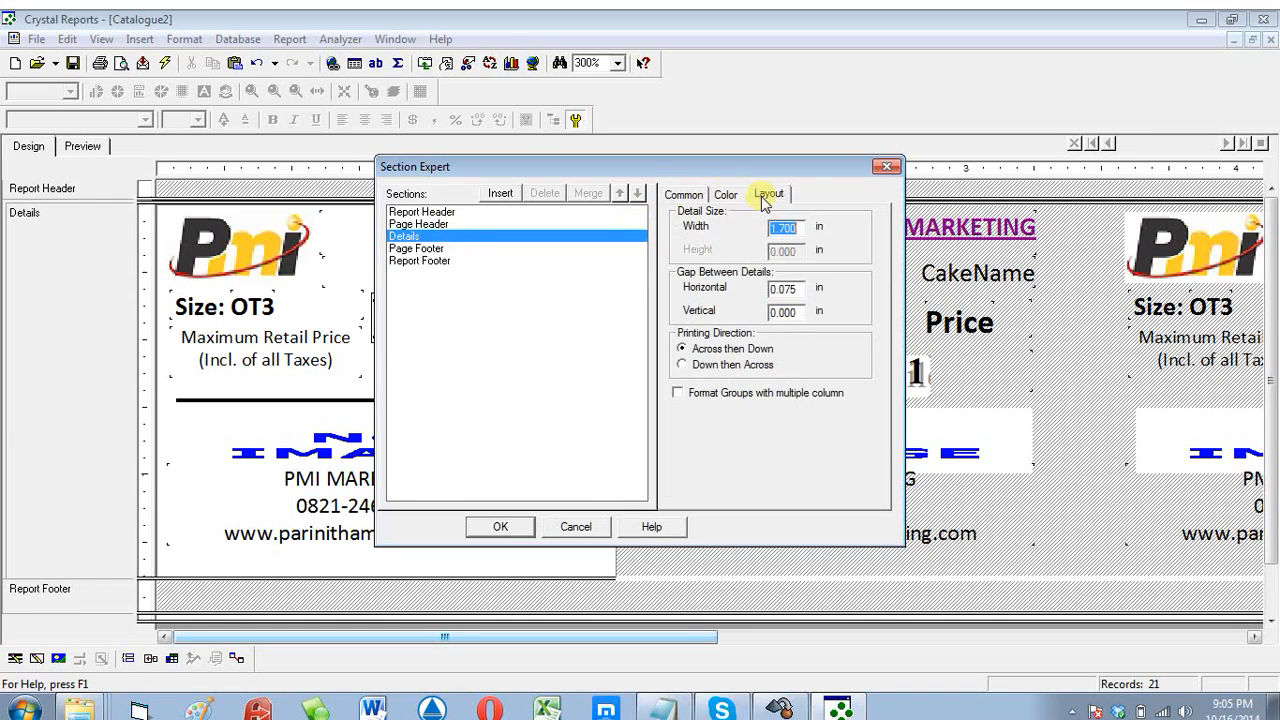
type("1.7")
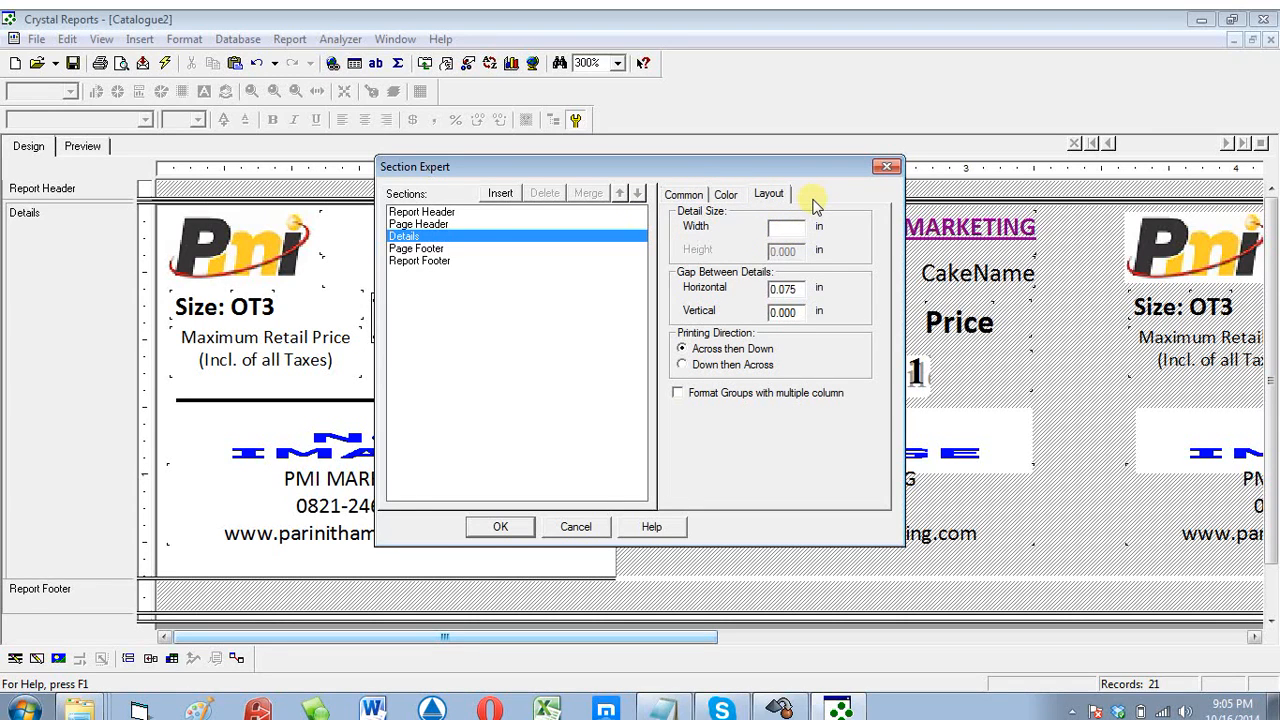
key("Return")
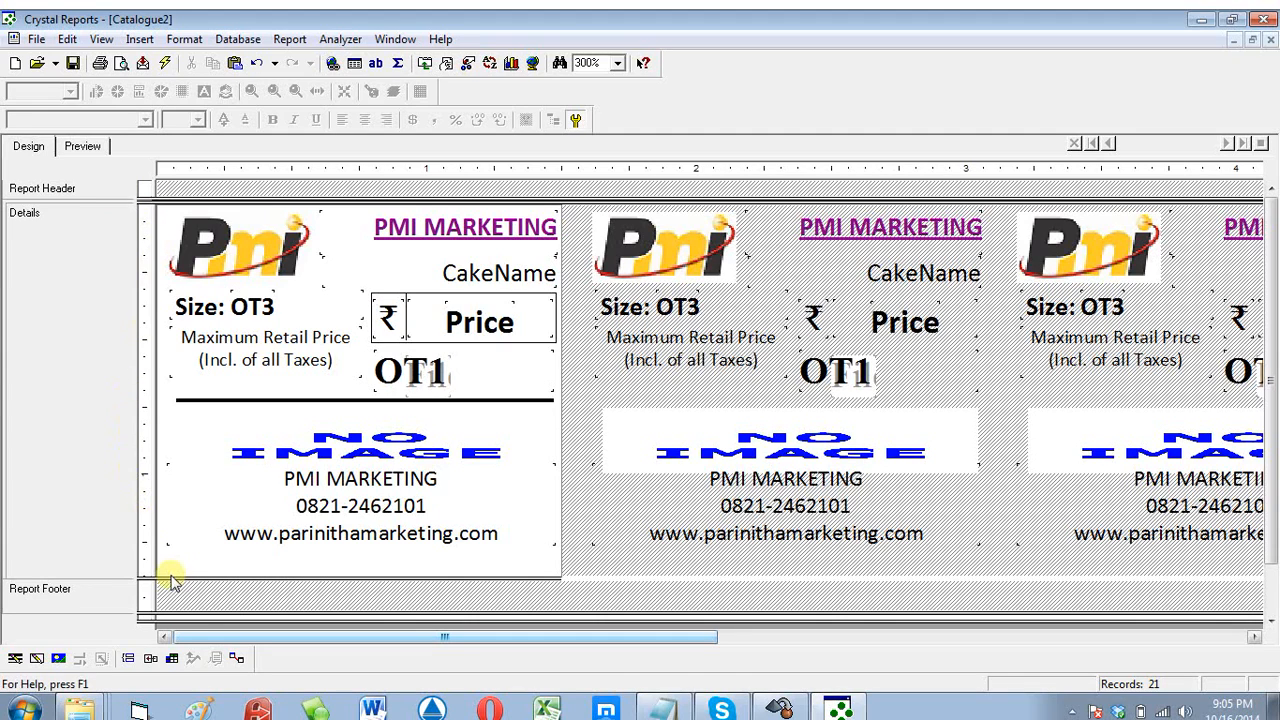
left_click_drag(174, 577, 186, 554)
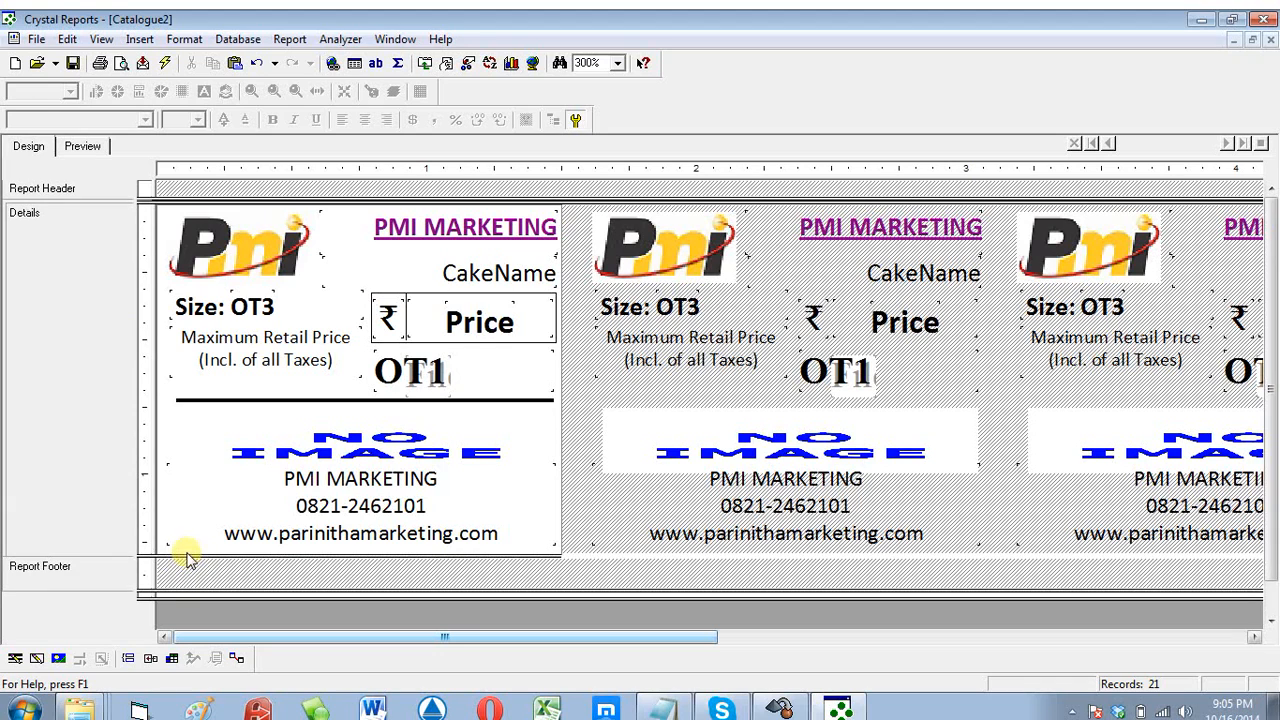
Step: Preview the report and look over all the label rows down to the last one
left_click(83, 148)
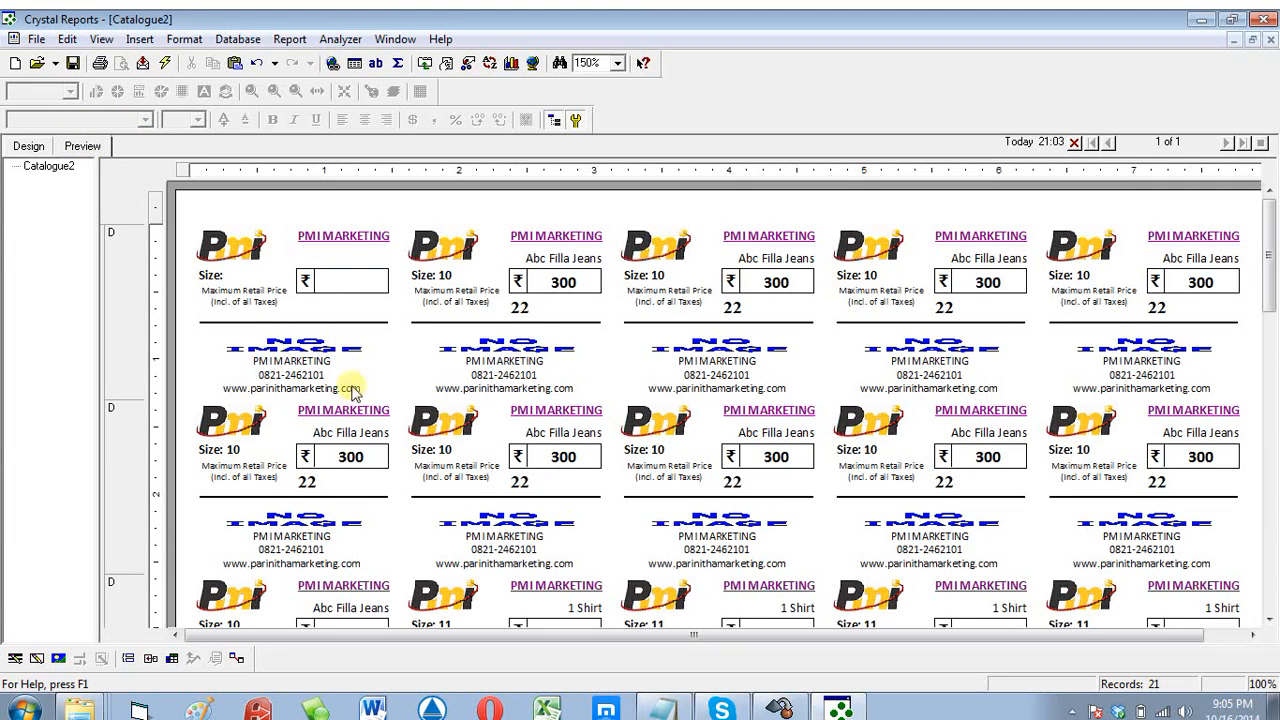
scroll(337, 366, "down", 5)
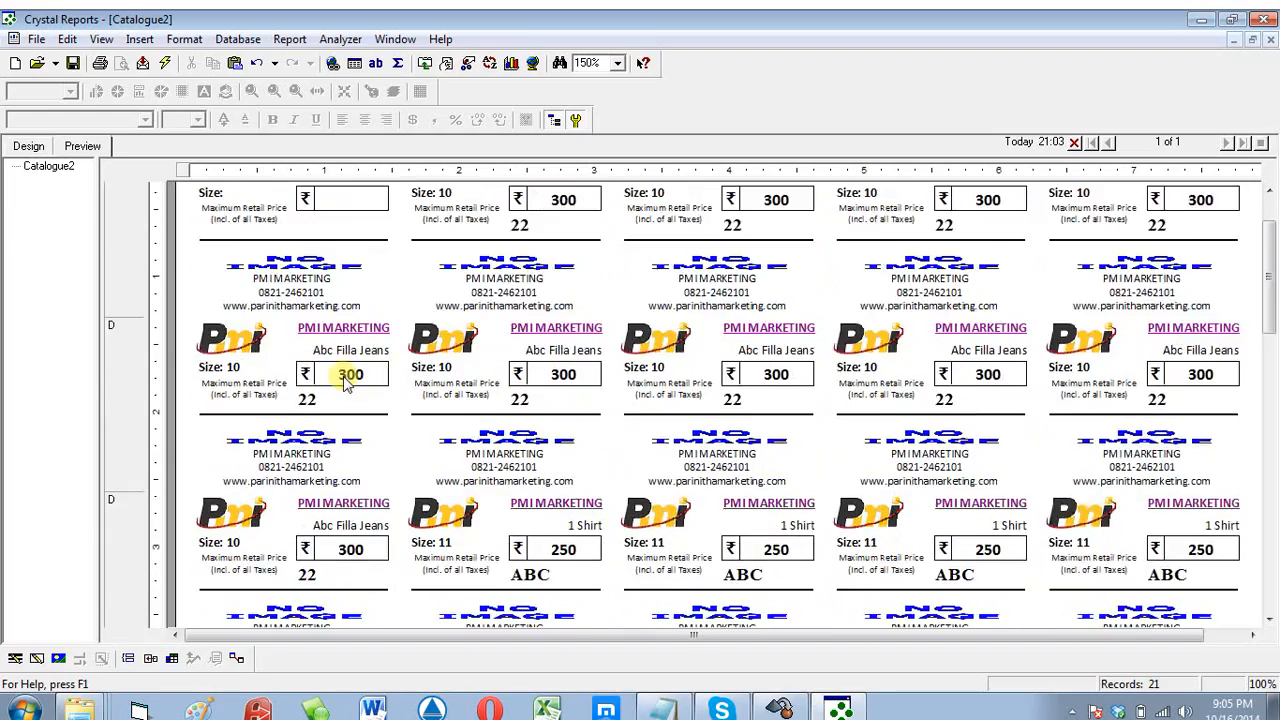
scroll(343, 377, "down", 2)
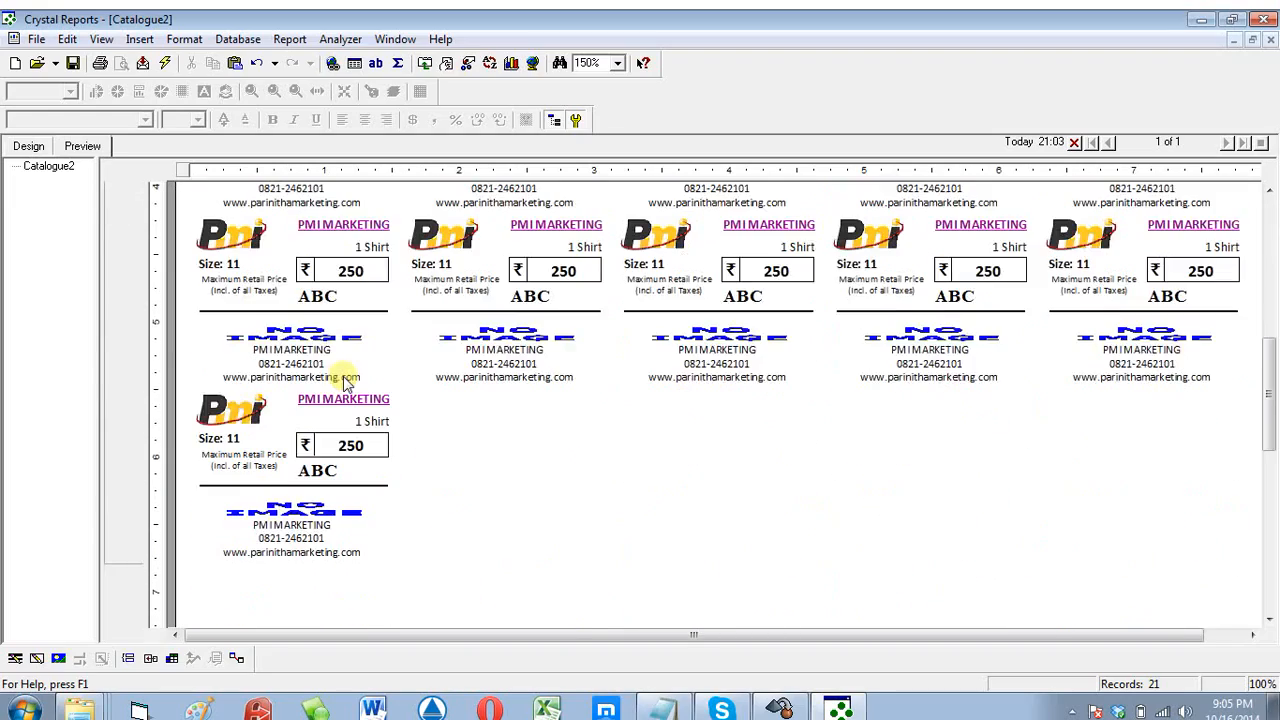
scroll(343, 377, "up", 5)
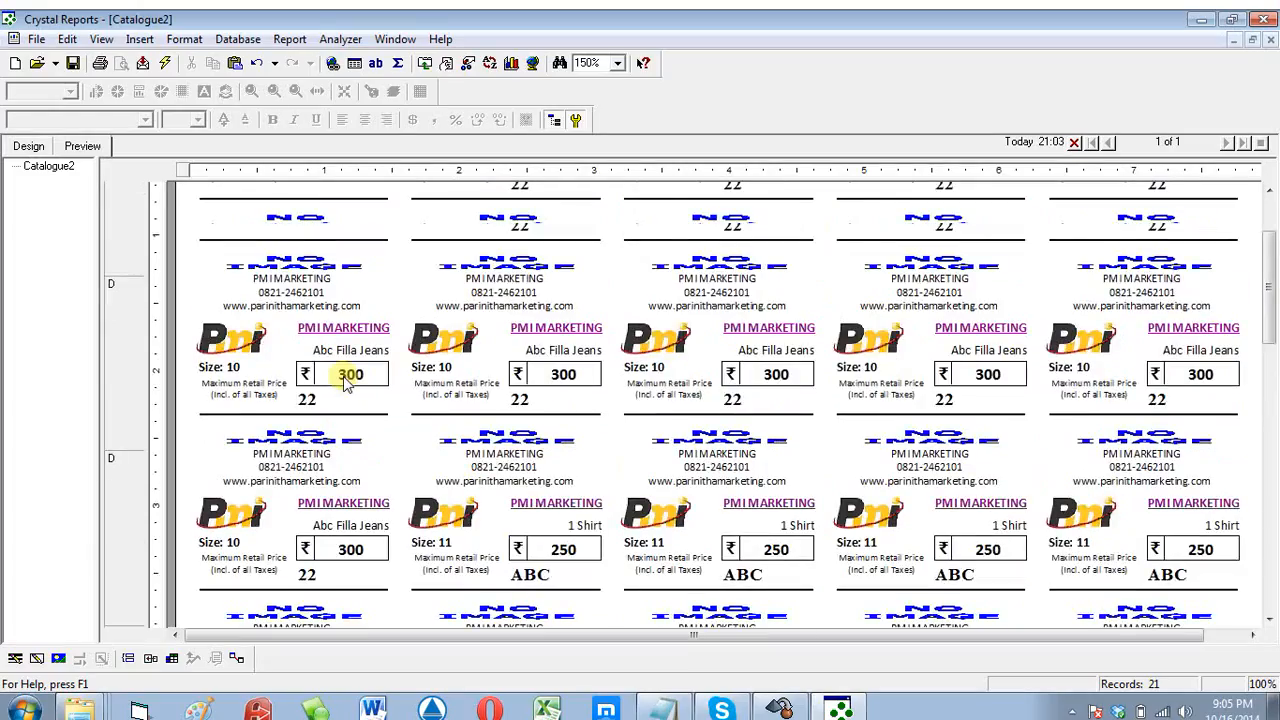
Step: Lengthen the Details section slightly below the website line in the report design
left_click(28, 146)
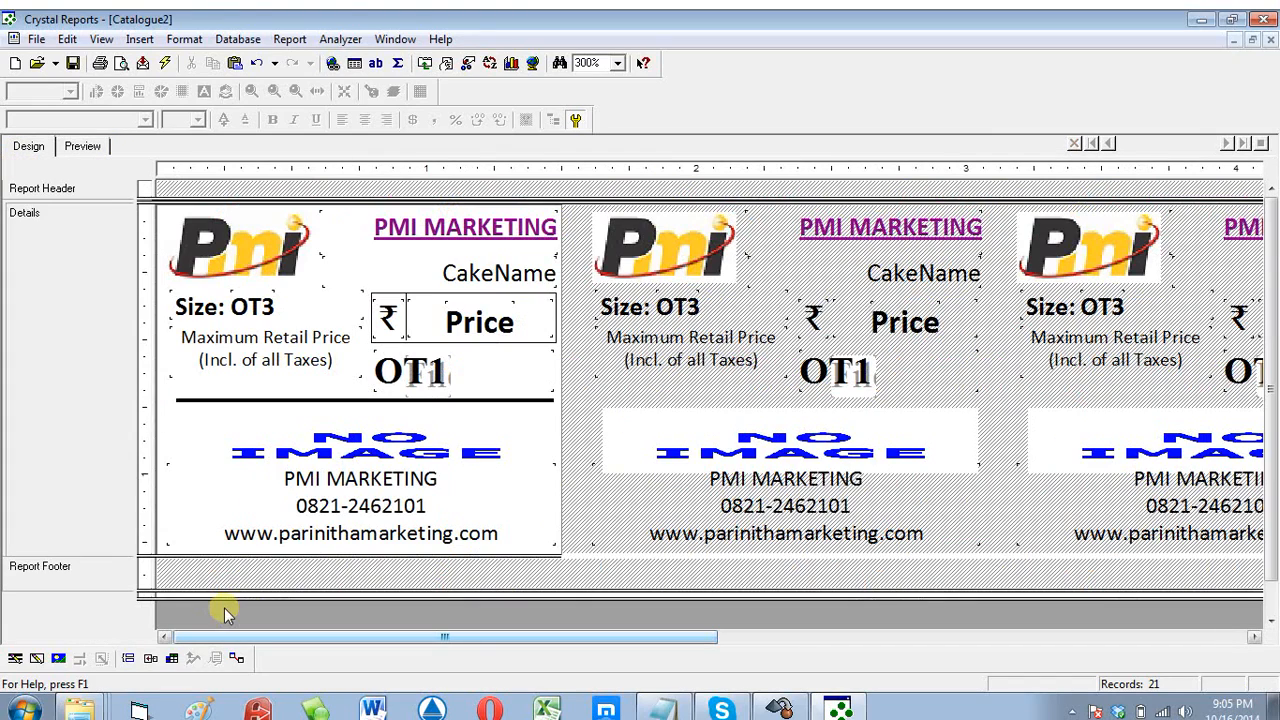
left_click_drag(223, 552, 223, 563)
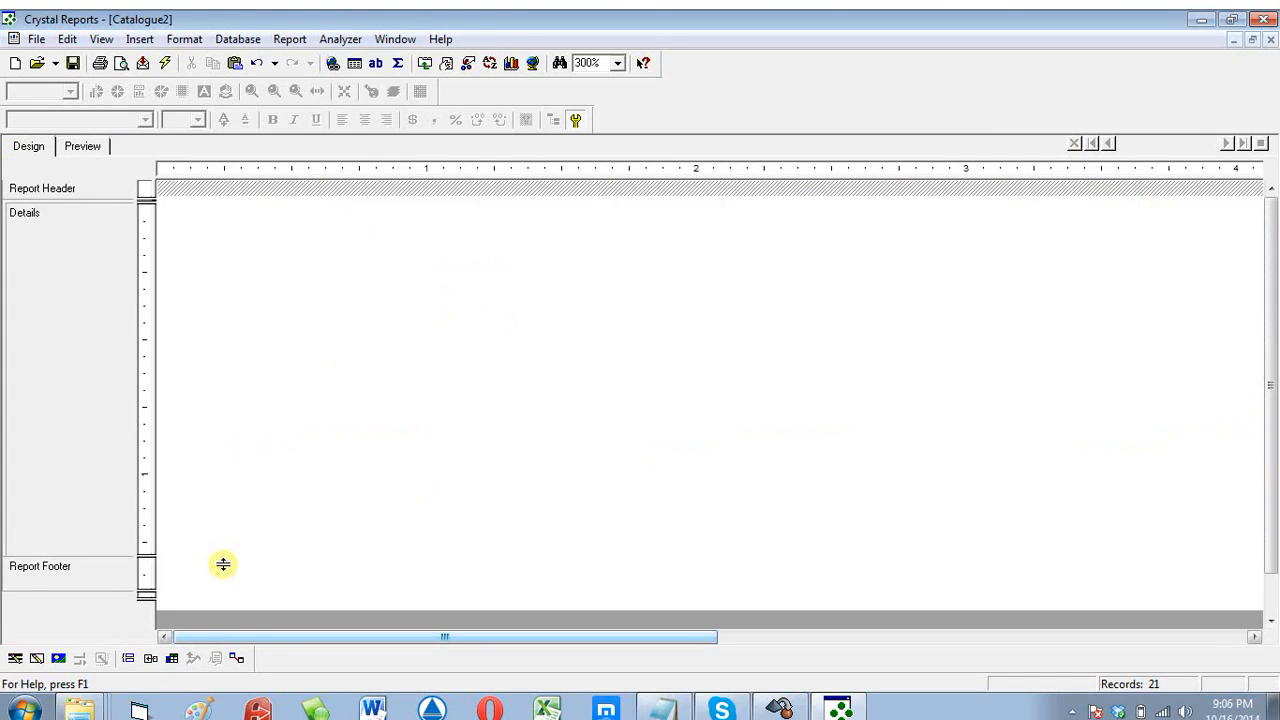
left_click_drag(223, 553, 223, 556)
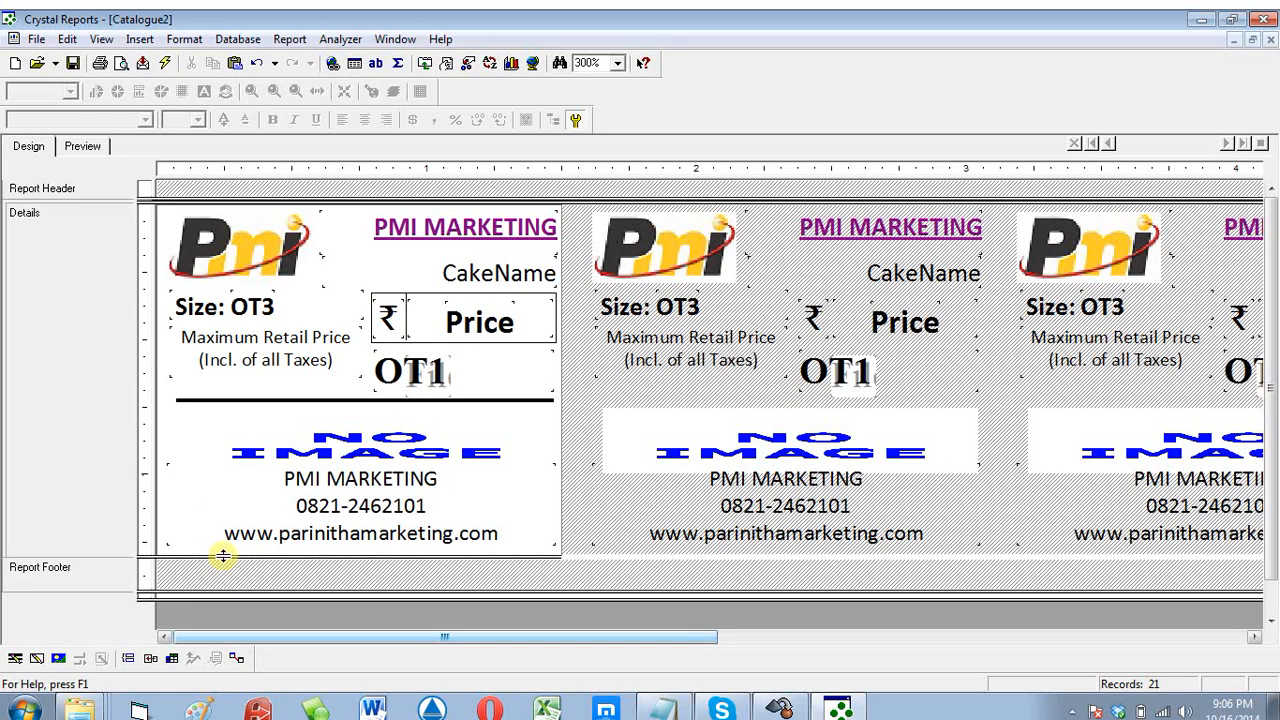
Step: Set the page's top margin to 0.10 in and preview the label sheet
left_click(34, 40)
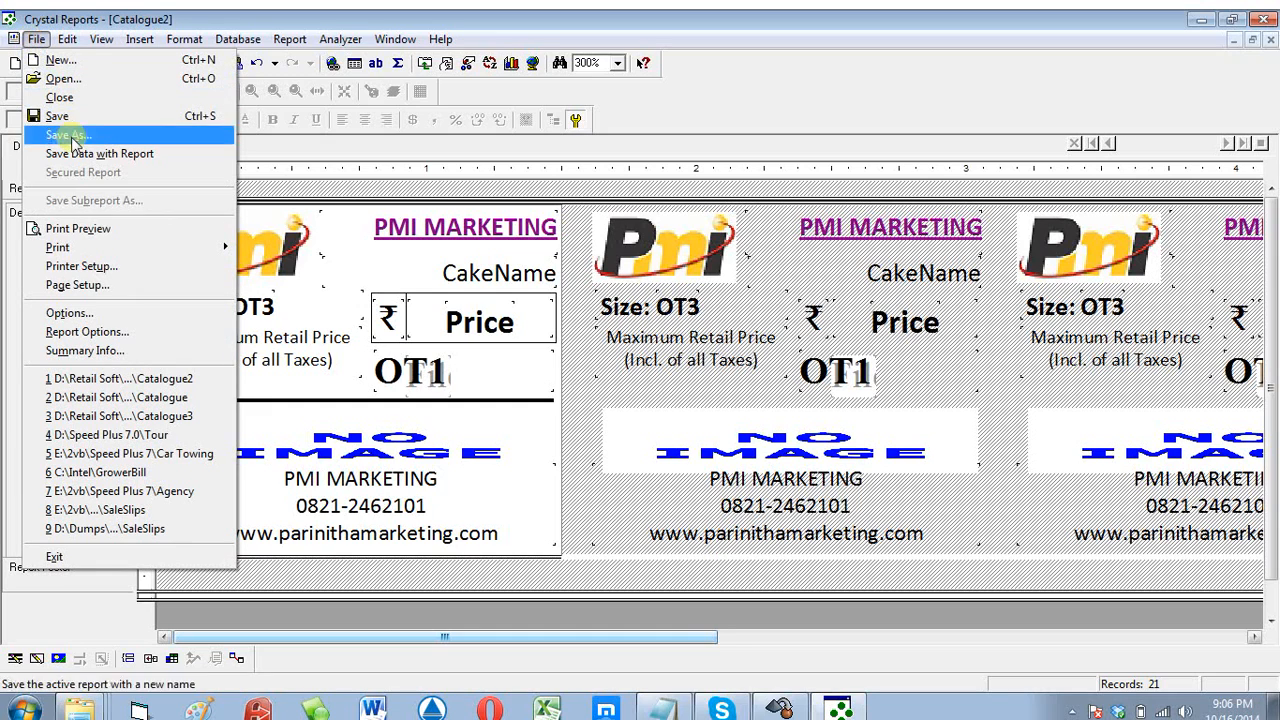
left_click(110, 285)
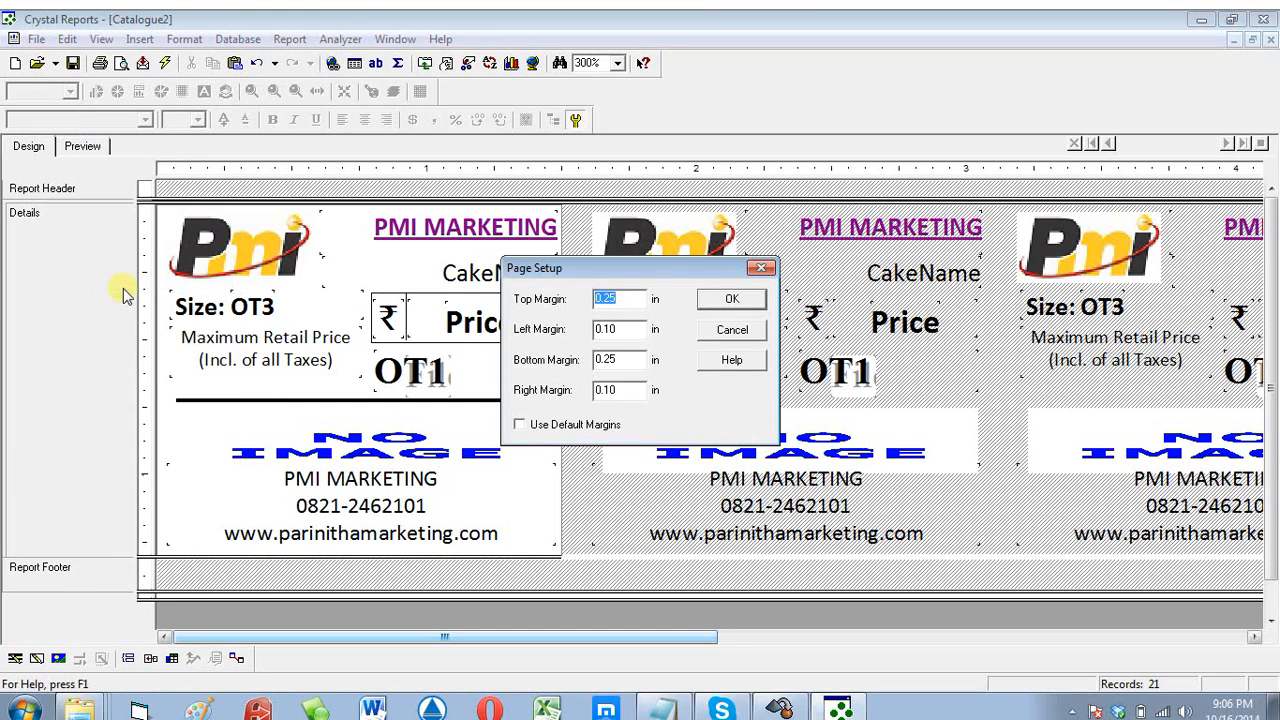
left_click_drag(629, 299, 577, 297)
type("101")
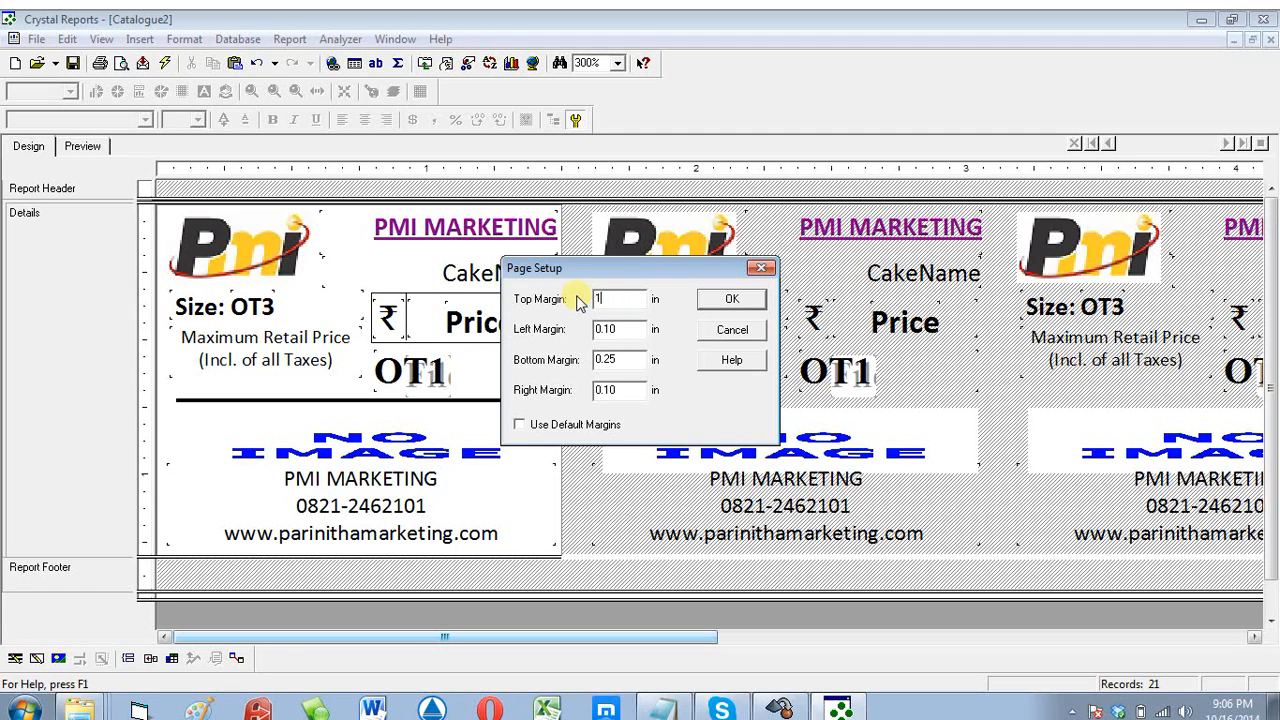
key("BackSpace")
key("BackSpace")
key("BackSpace")
type("0.10")
left_click(713, 298)
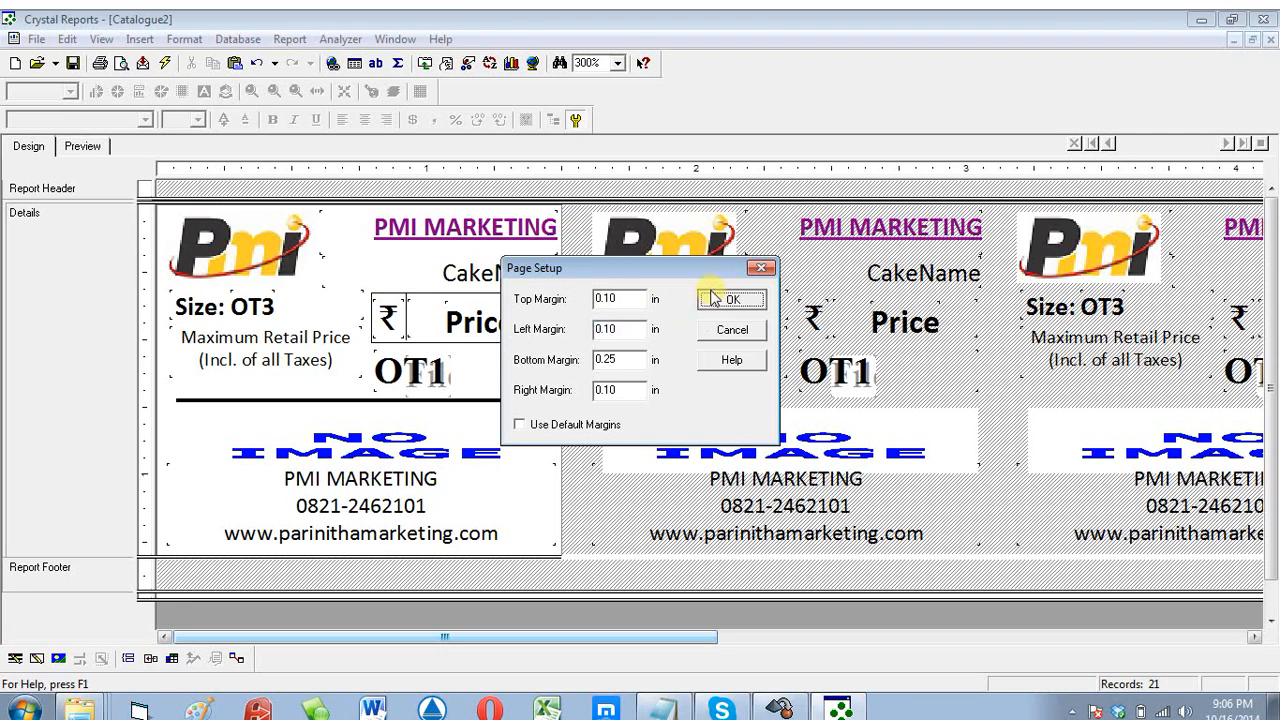
left_click(84, 148)
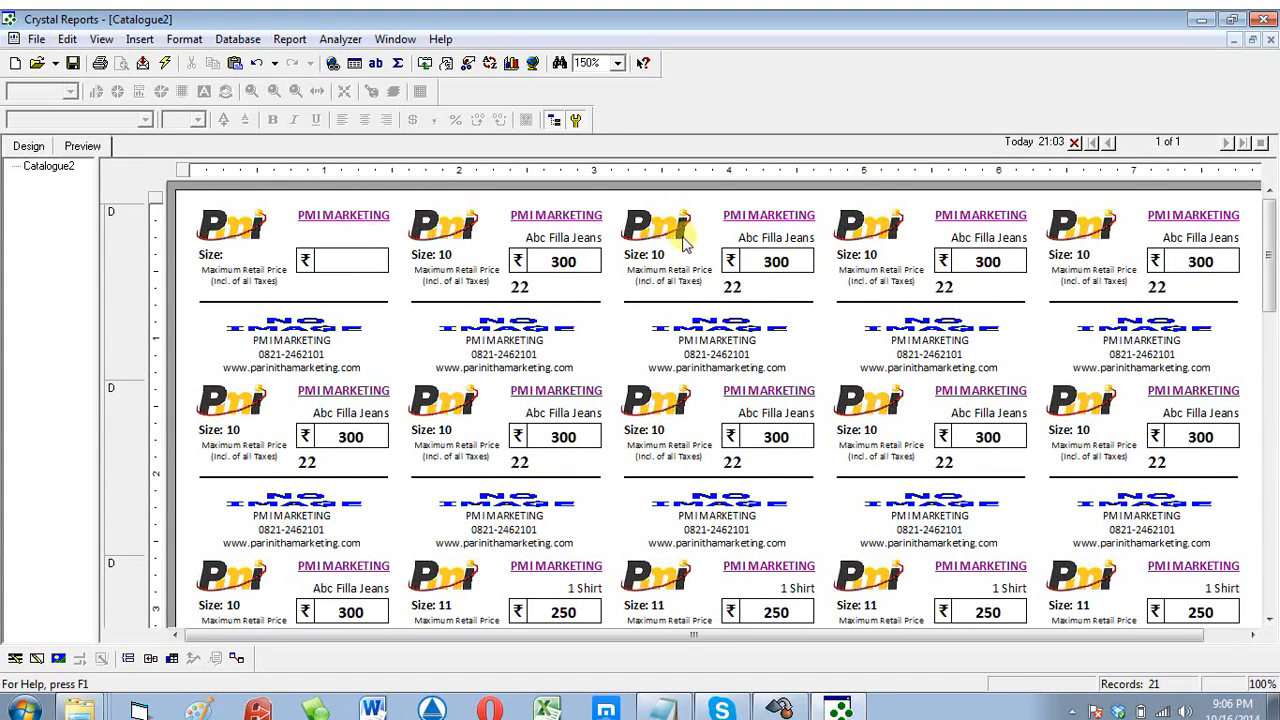
Step: Save the Catalogue2 report from the design view and close Crystal Reports
left_click(28, 148)
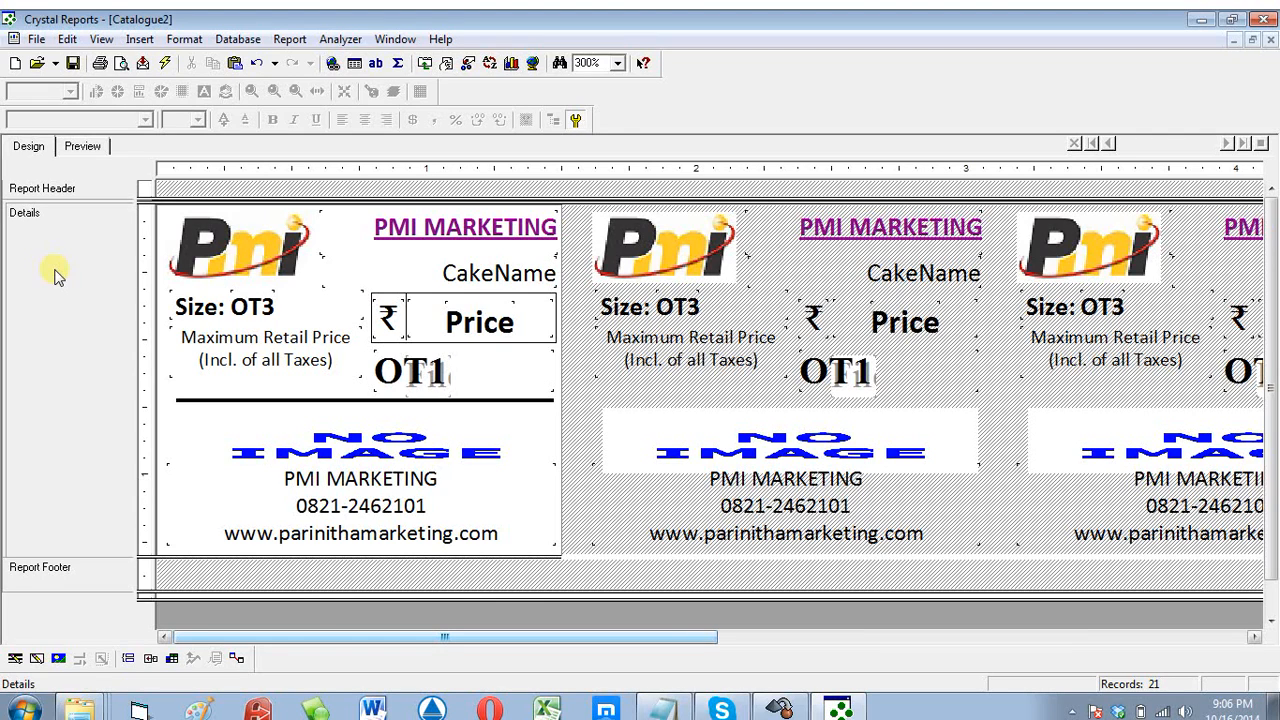
left_click(72, 63)
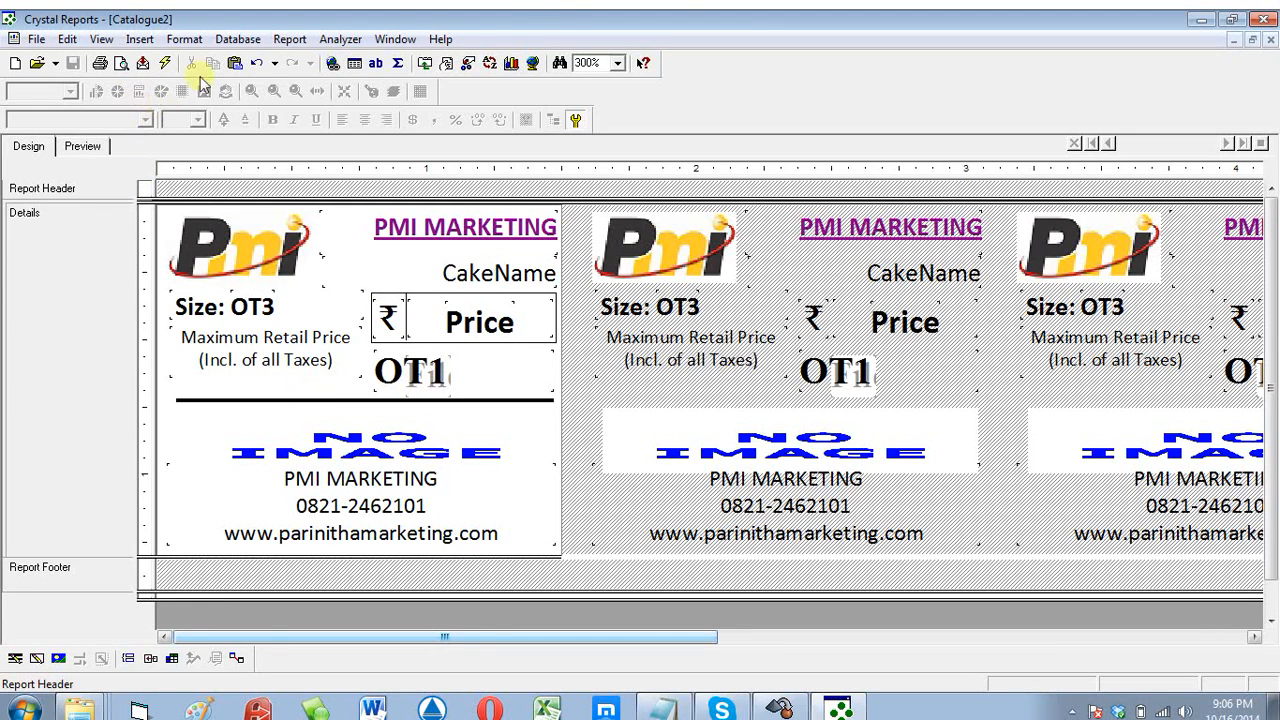
left_click(1263, 20)
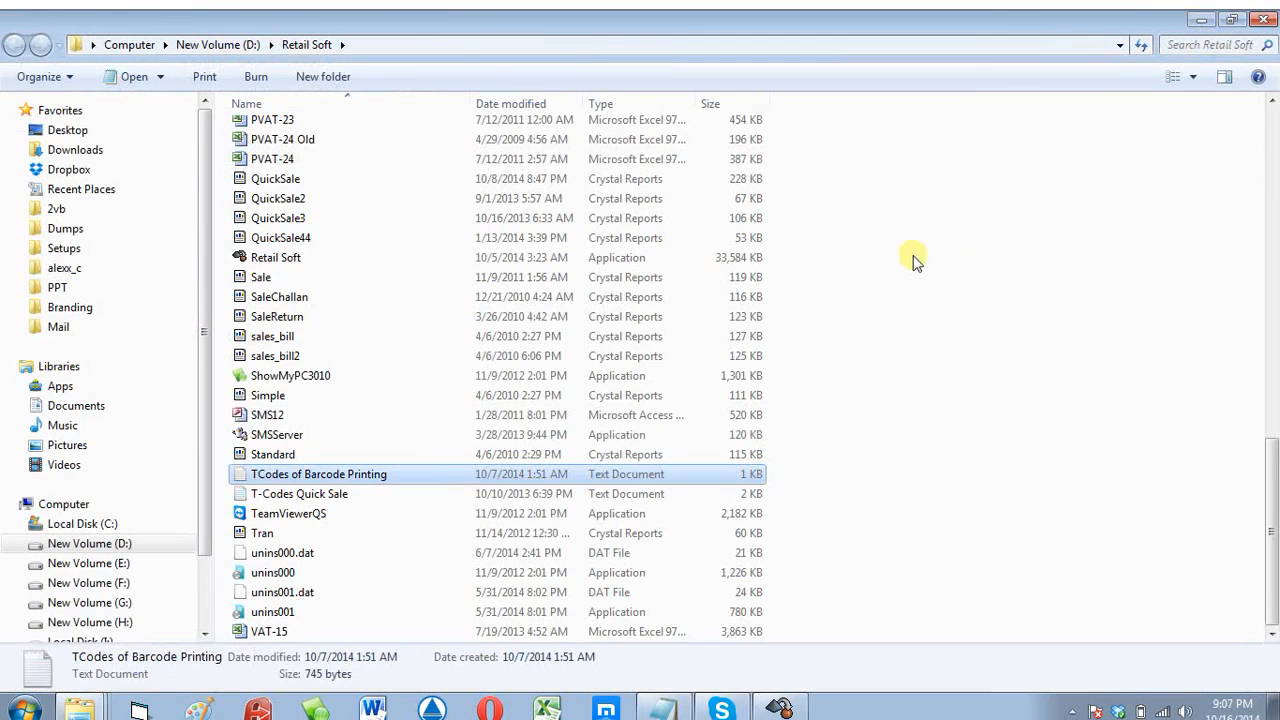
Step: Switch to Retail Soft and list the items as per opening stock for printing barcode labels
left_click(785, 708)
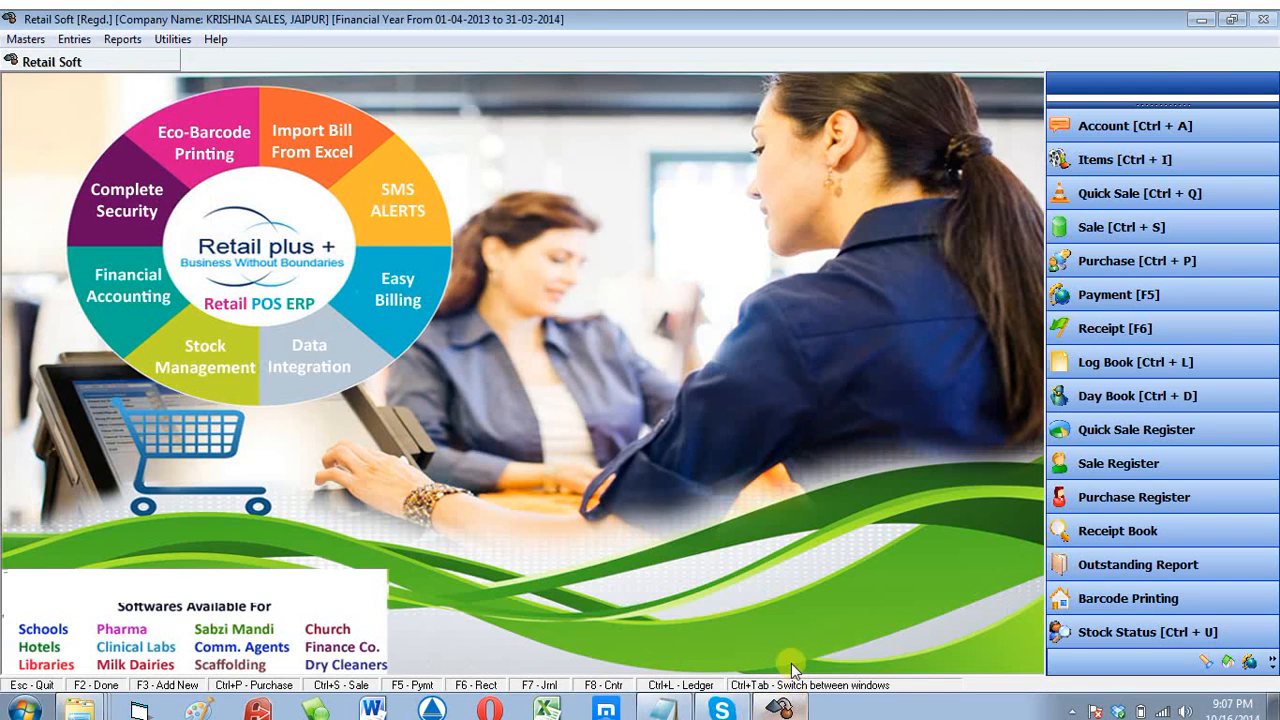
left_click(37, 45)
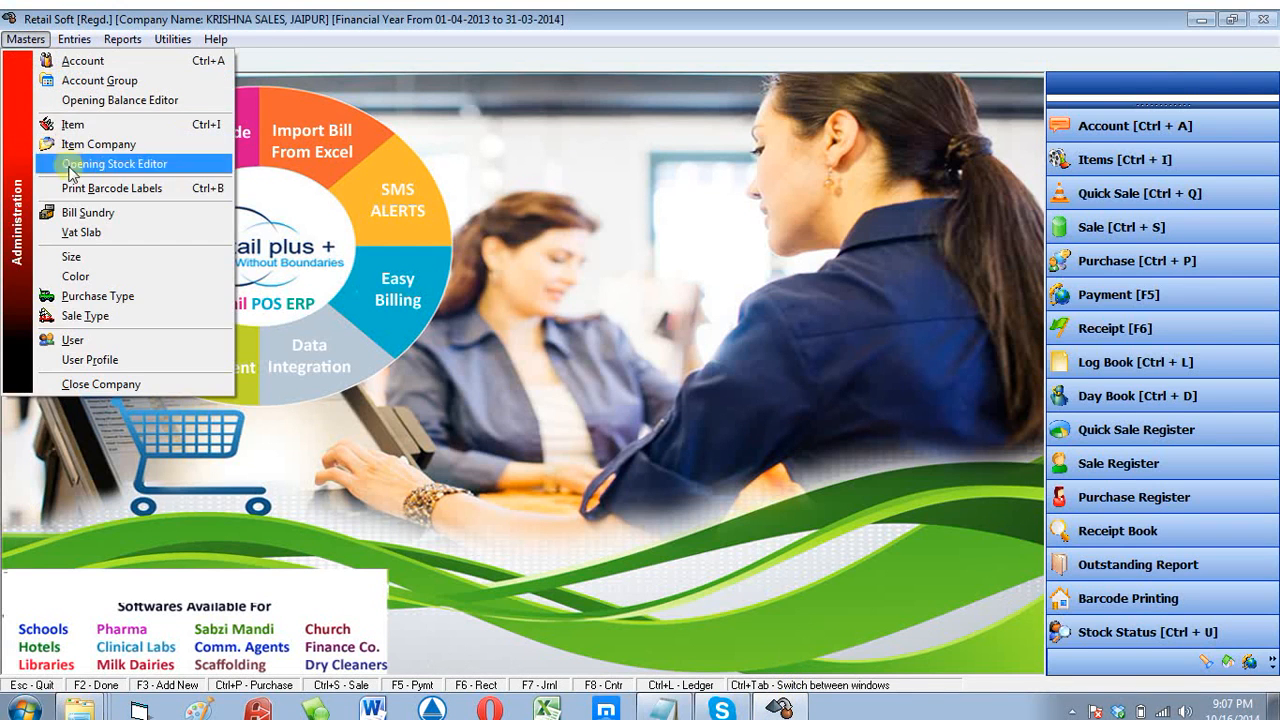
left_click(97, 186)
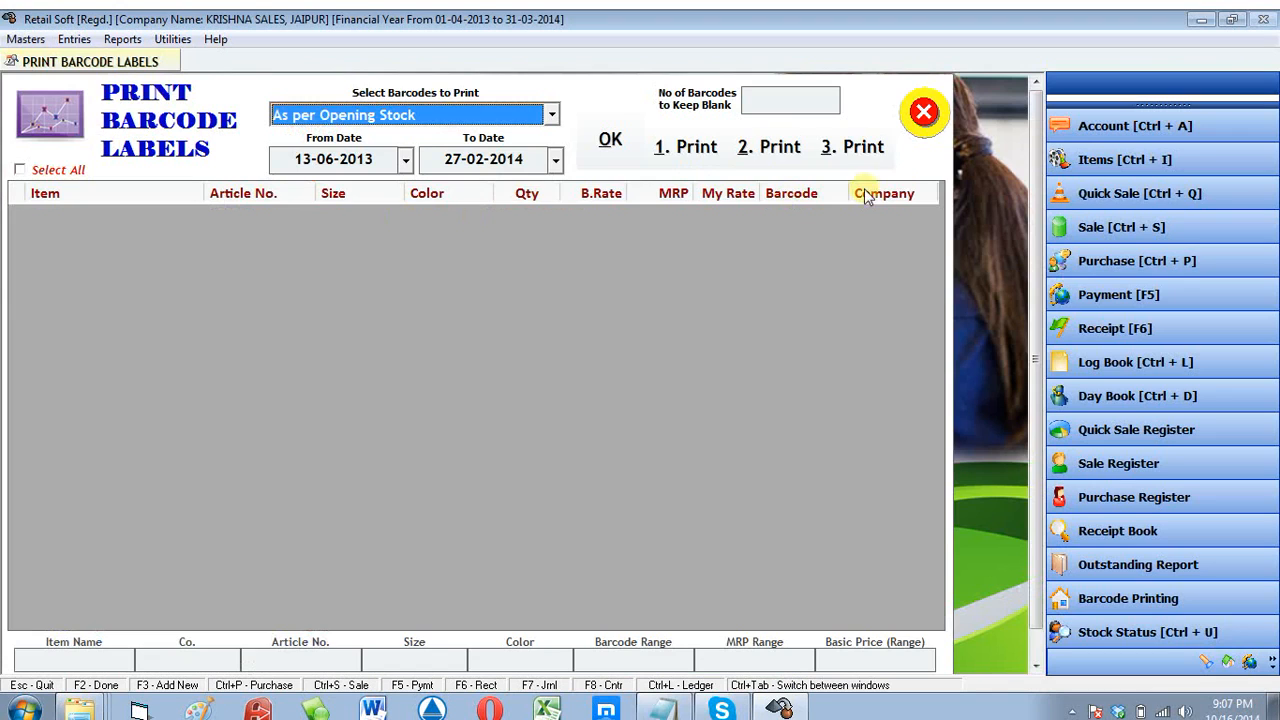
left_click(603, 146)
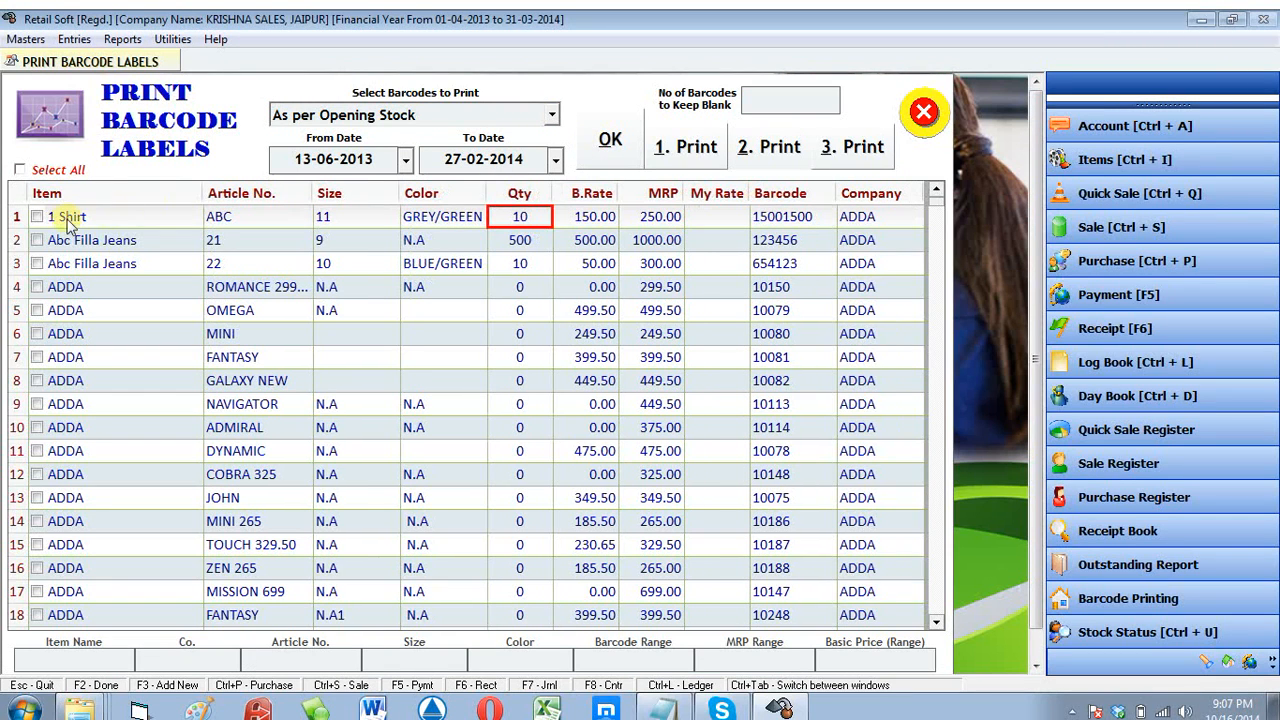
Step: Select 1 Shirt (article ABC) and Abc Filla Jeans (article 22) and preview their labels with the second print format
left_click(37, 216)
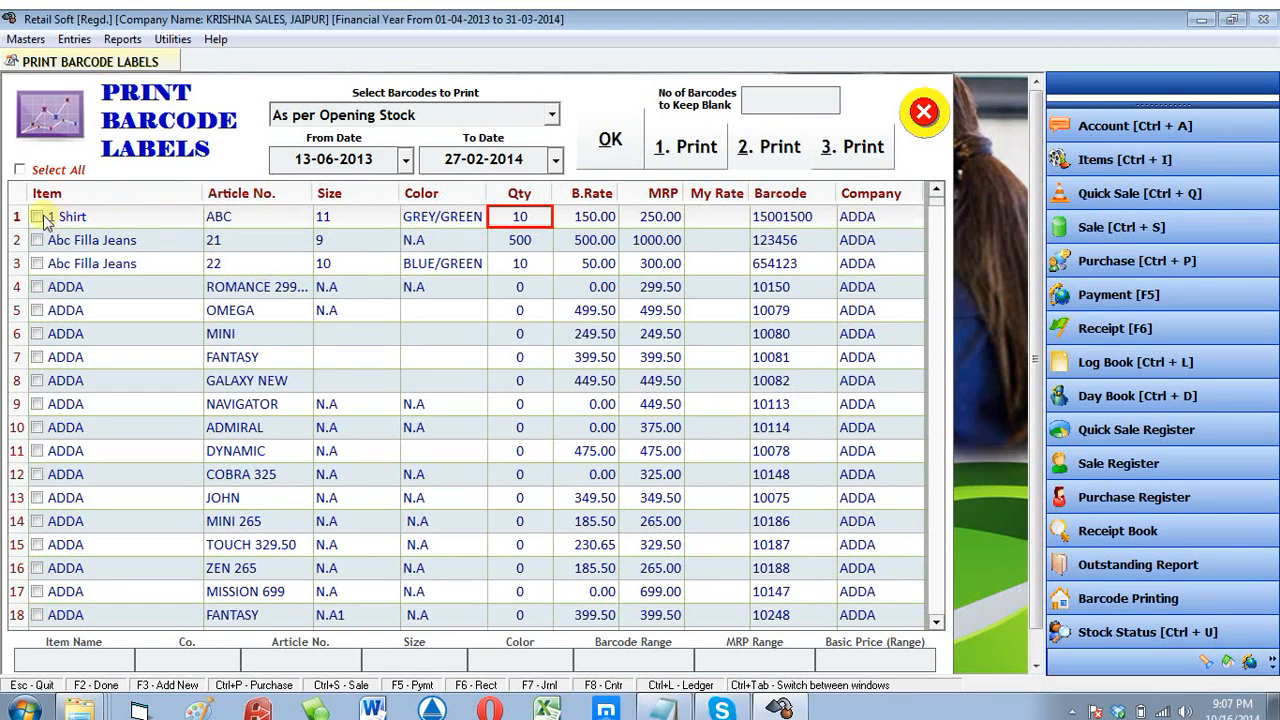
left_click(37, 265)
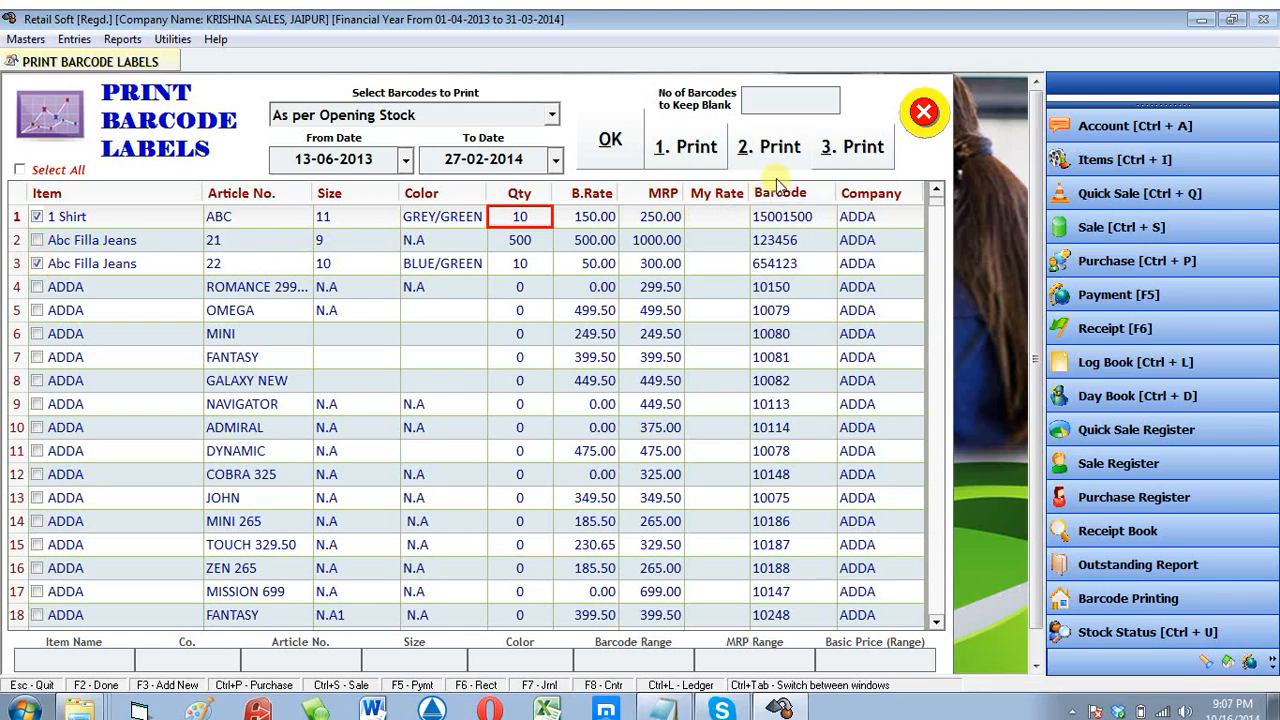
left_click(775, 148)
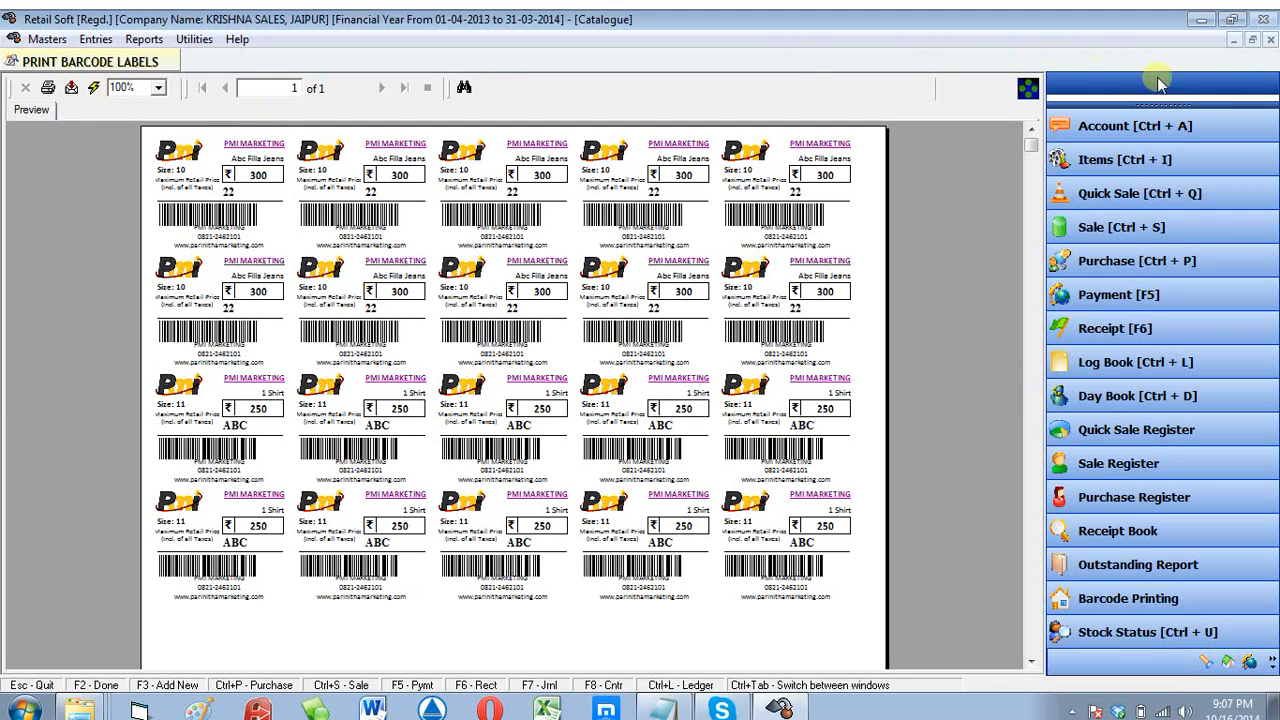
left_click(1270, 41)
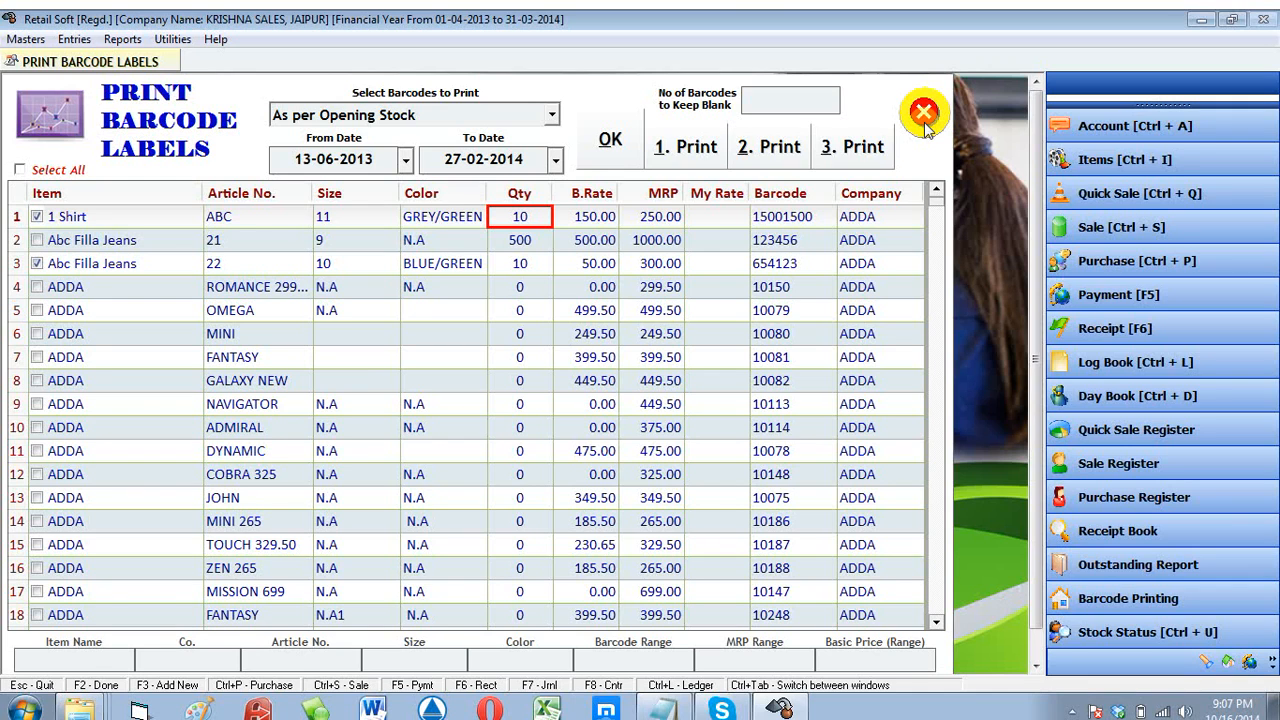
left_click(923, 113)
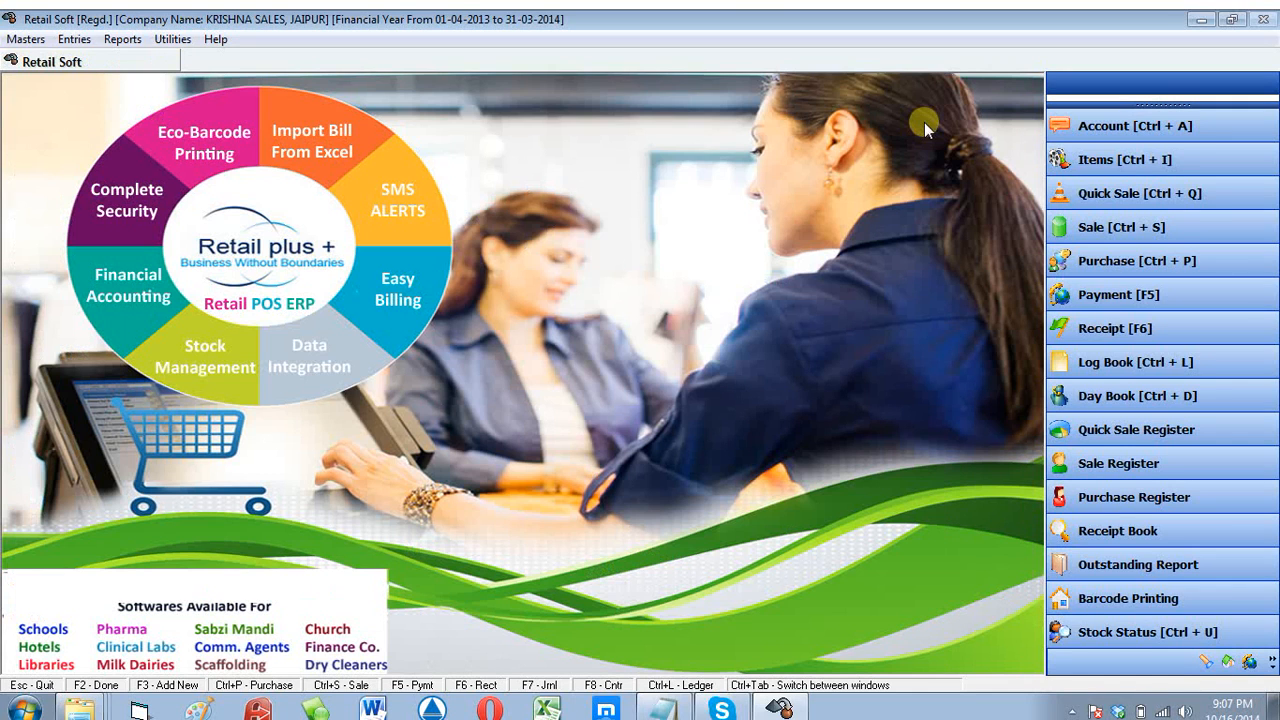
Step: Close the current company, exit Retail Soft and close the Retail Soft folder window
left_click(35, 40)
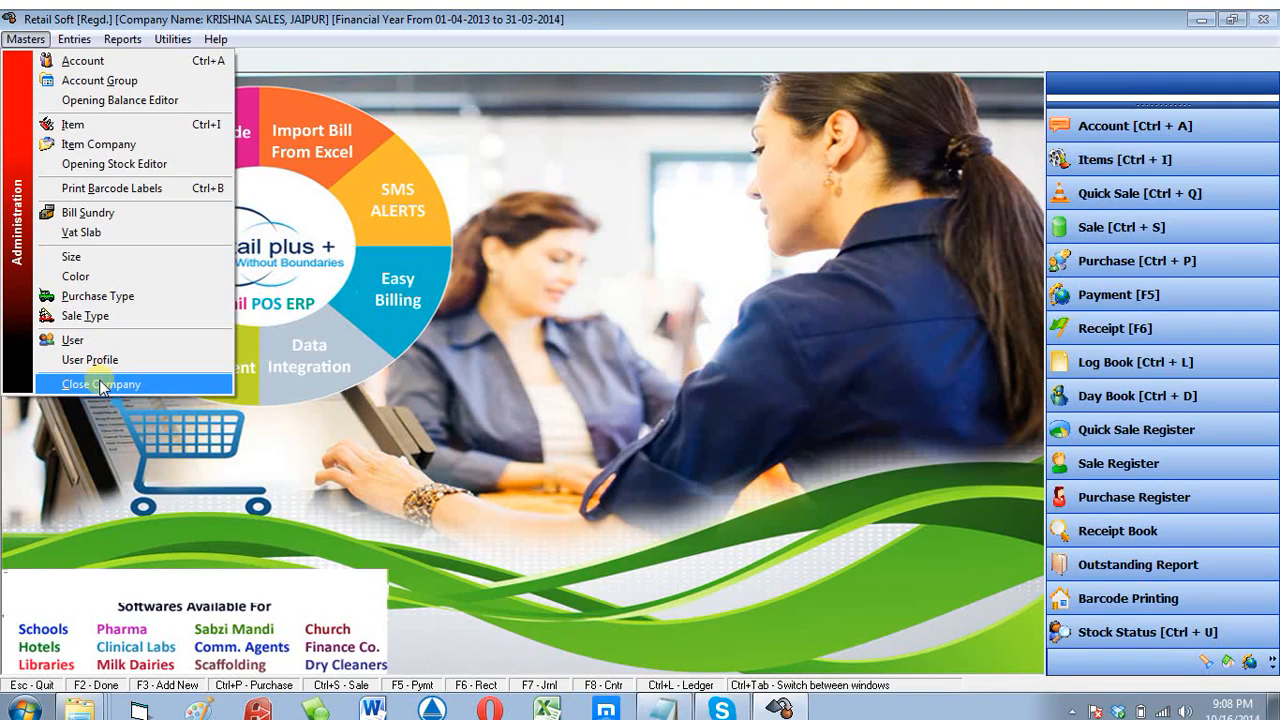
left_click(100, 386)
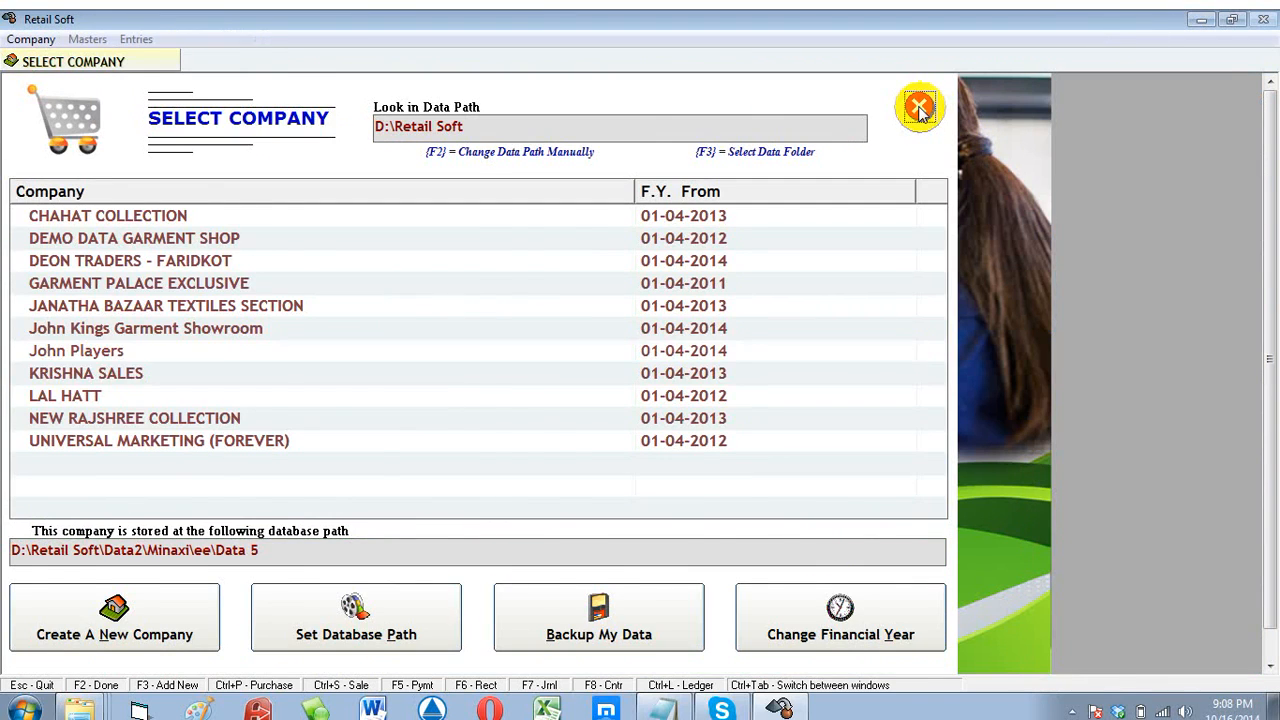
left_click(919, 108)
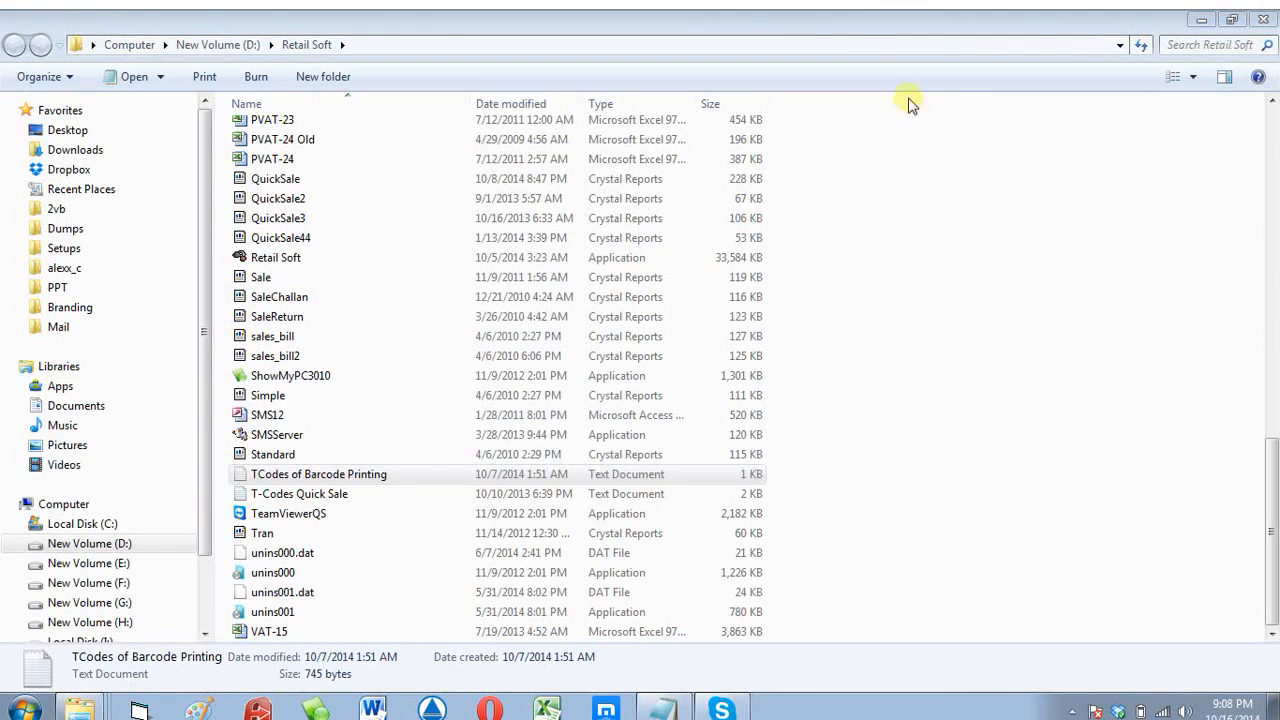
left_click(1258, 11)
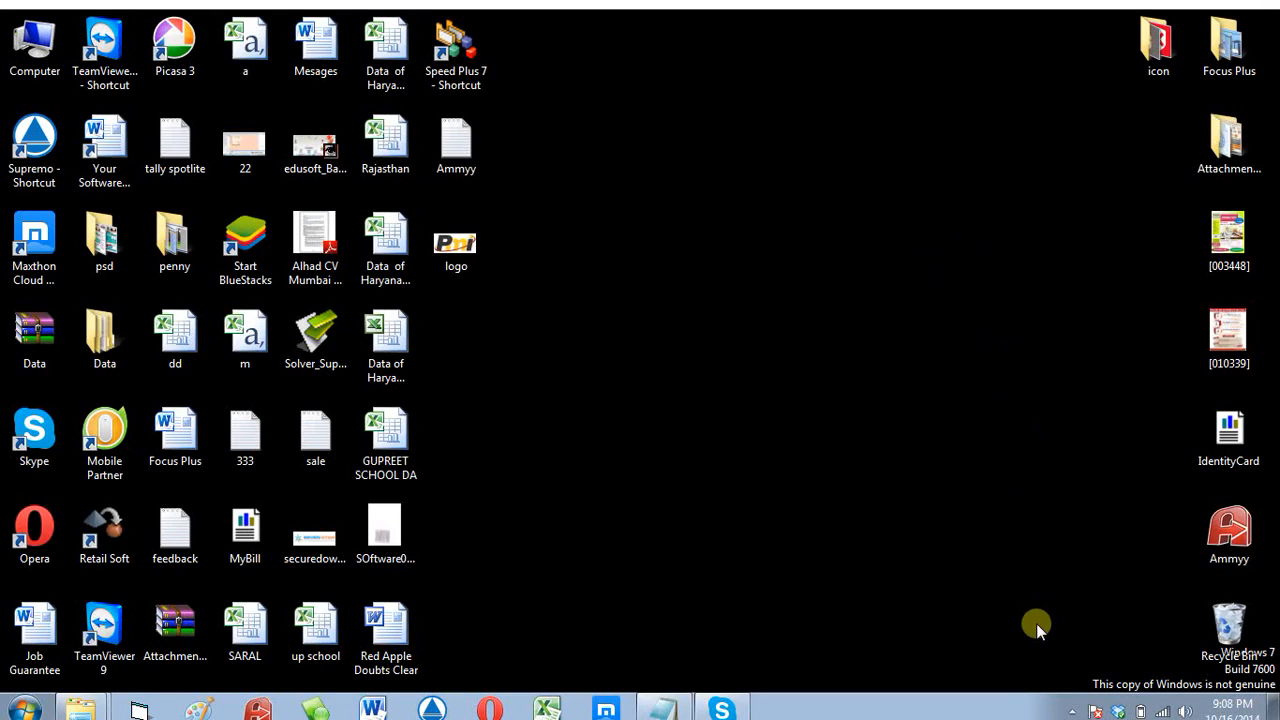
left_click(1072, 710)
left_click(1104, 626)
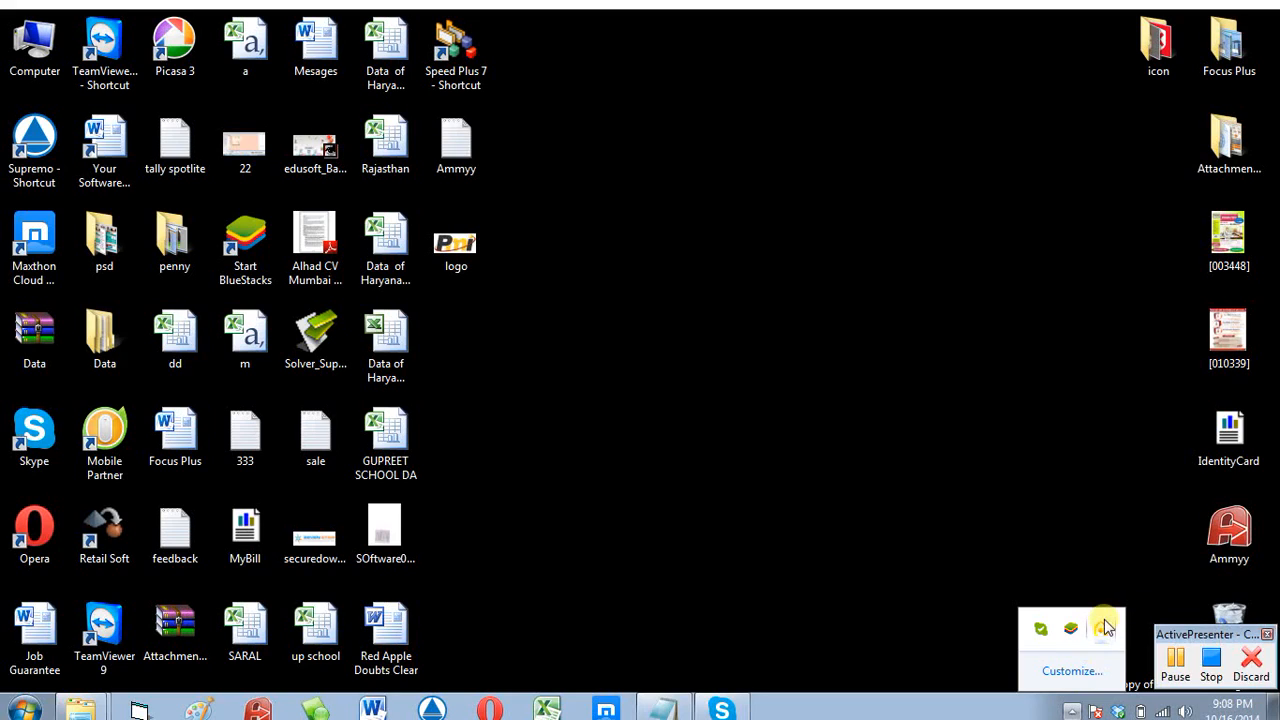